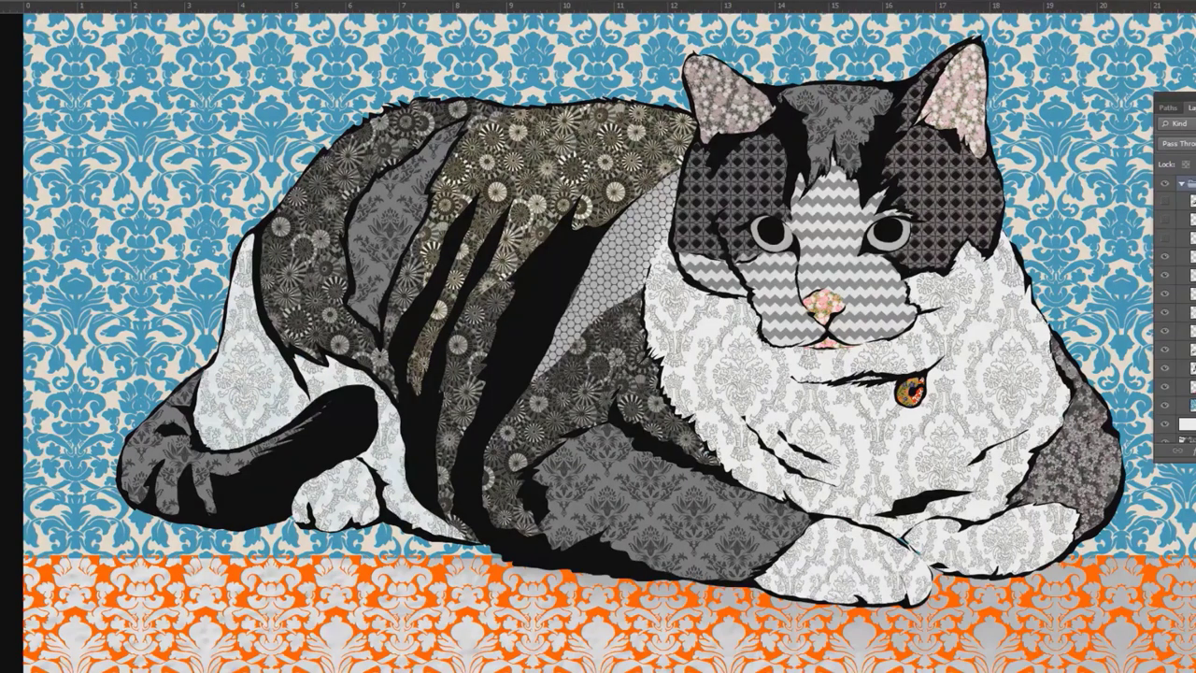
- Hide all the artwork layers and toggle the white overlay off and on to examine the cat reference photo
drag(1166, 350, 1165, 405)
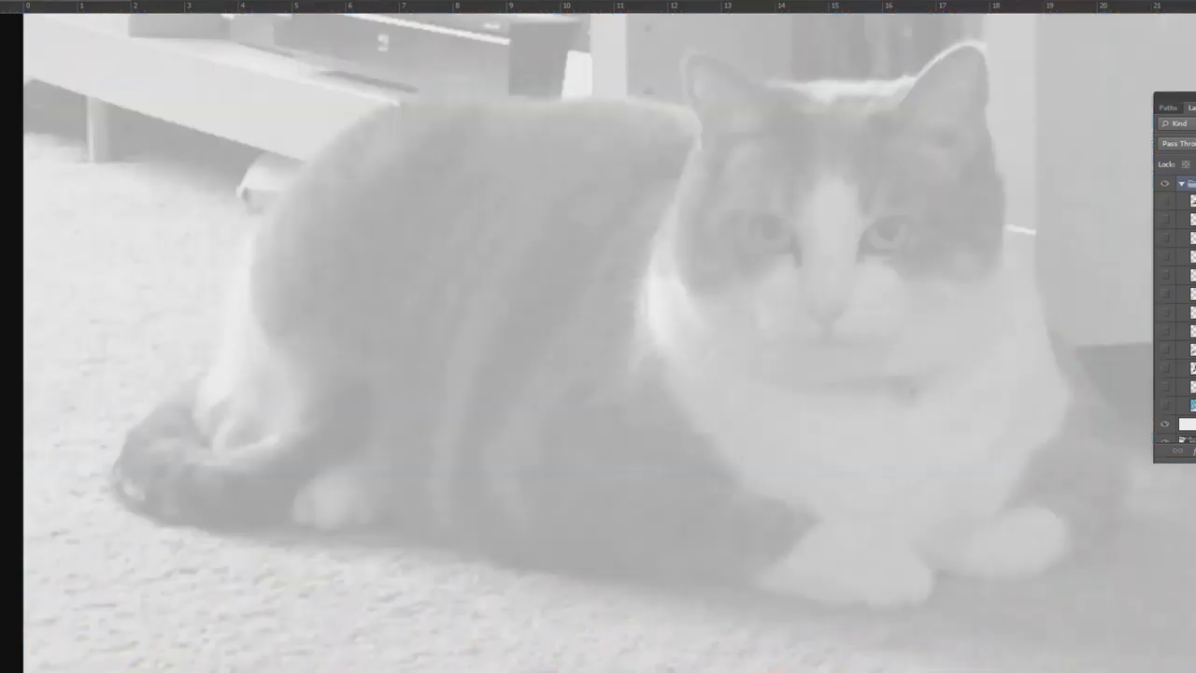
click(1165, 423)
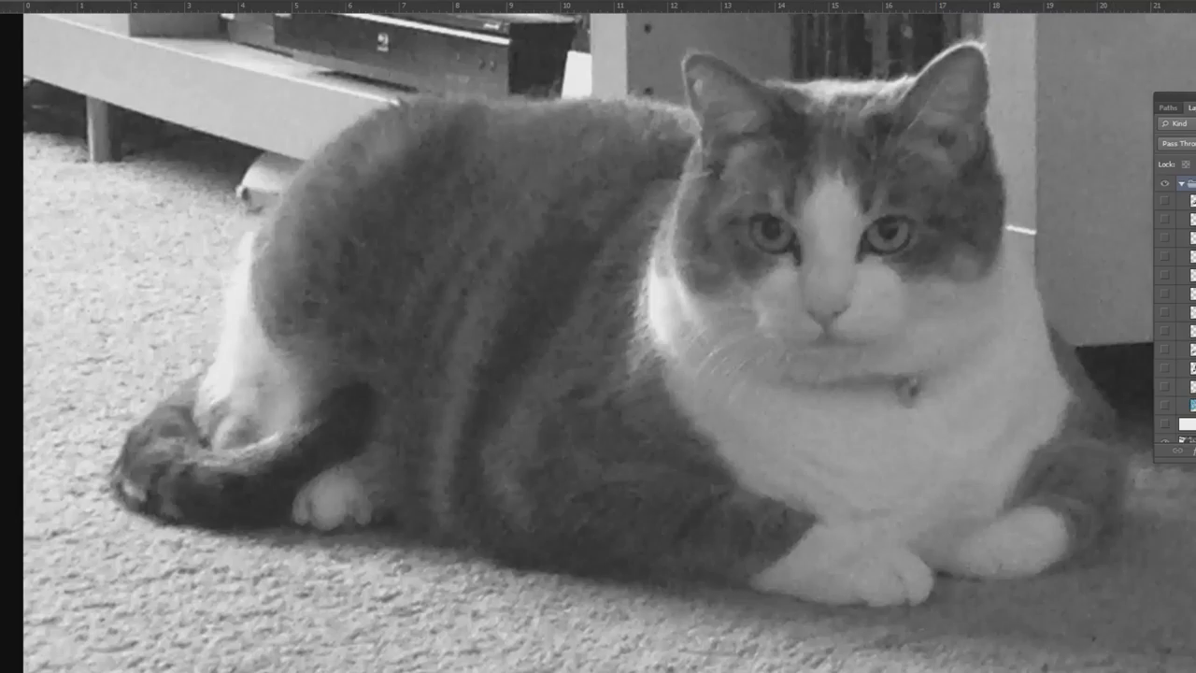
click(1165, 423)
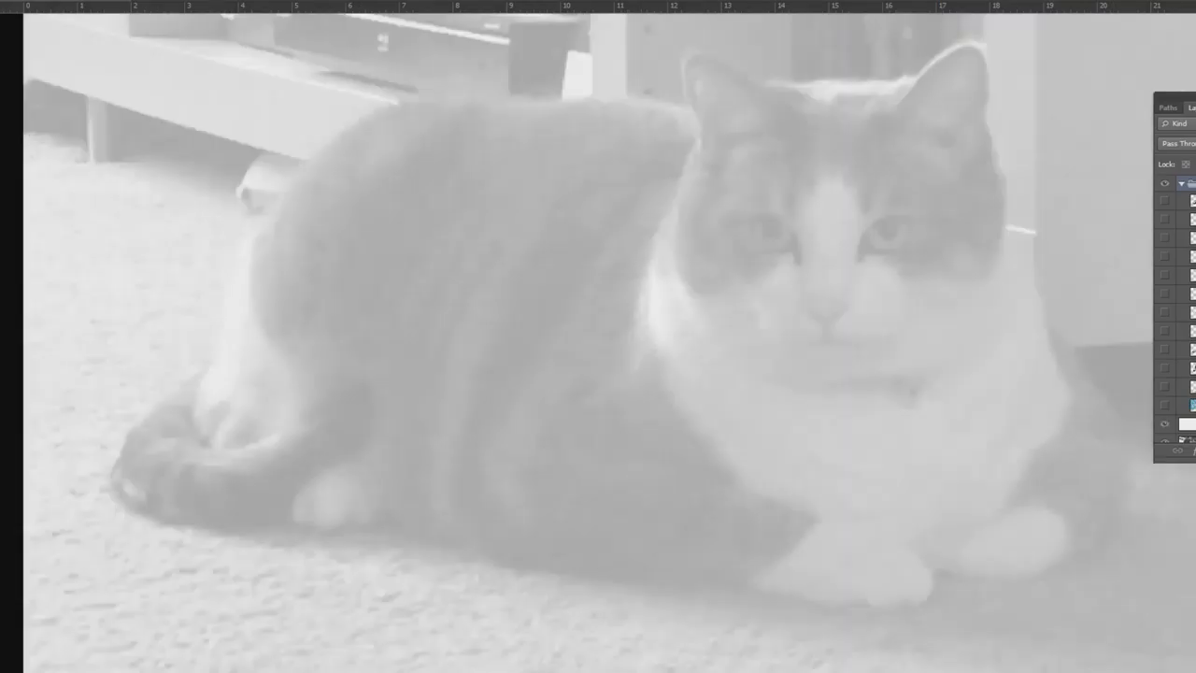
- Show the black outline layer and the pattern layers for the face, ears, chest and front paws one by one
click(1164, 200)
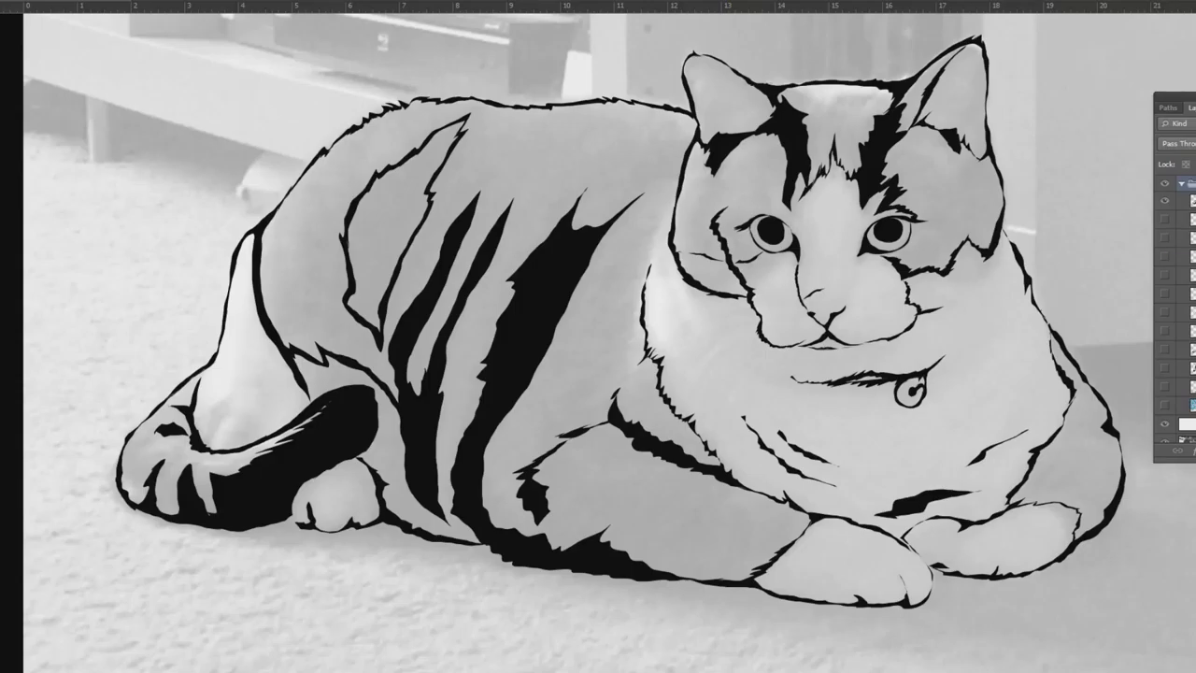
click(1164, 218)
click(1164, 238)
click(1164, 256)
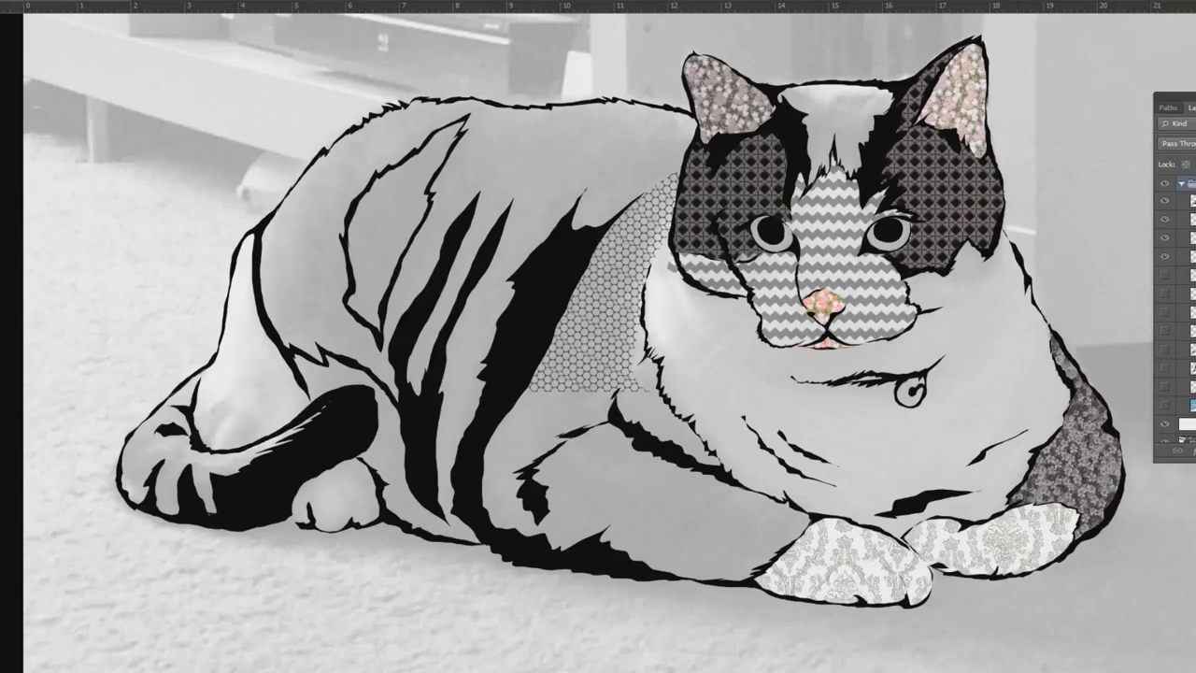
click(1165, 275)
click(1164, 294)
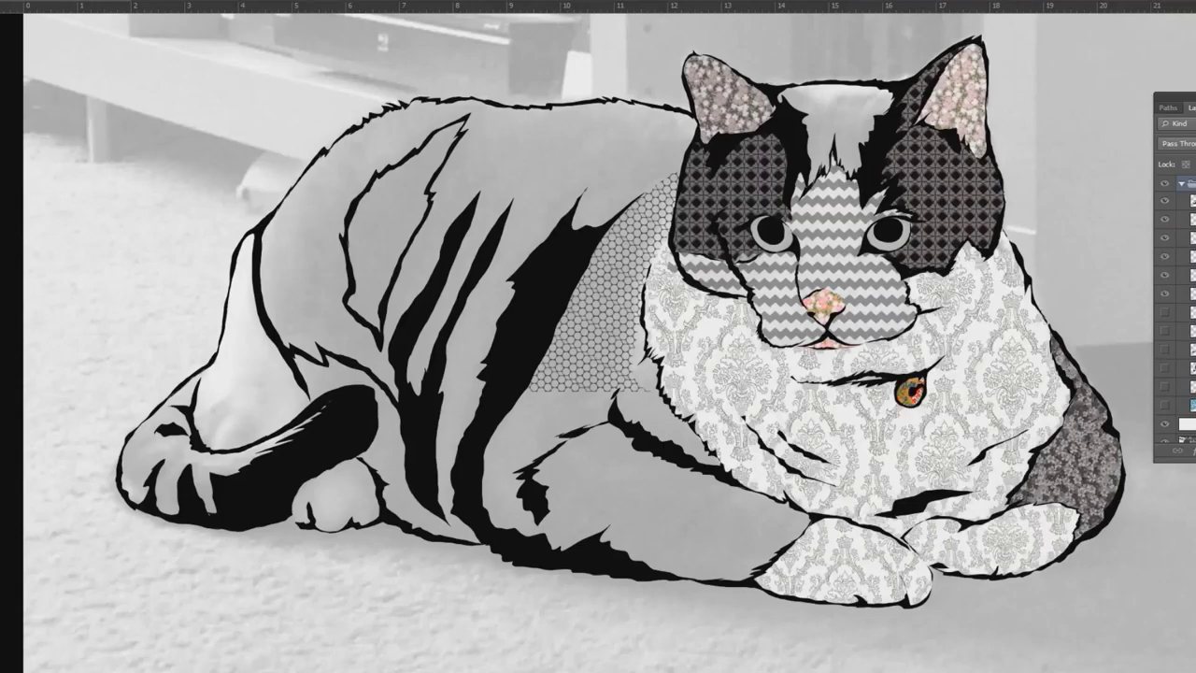
- Show the remaining pattern layers for the body, hind leg and tail, plus the blue and orange background
click(1165, 312)
click(1165, 331)
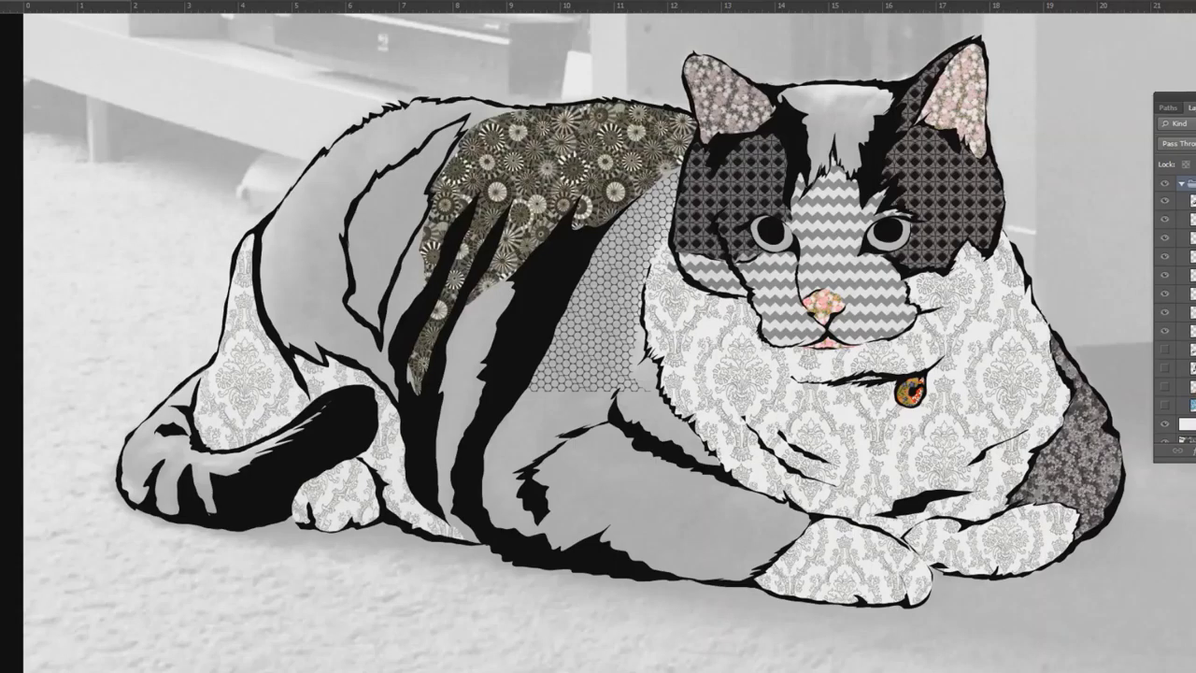
click(1191, 350)
click(1165, 349)
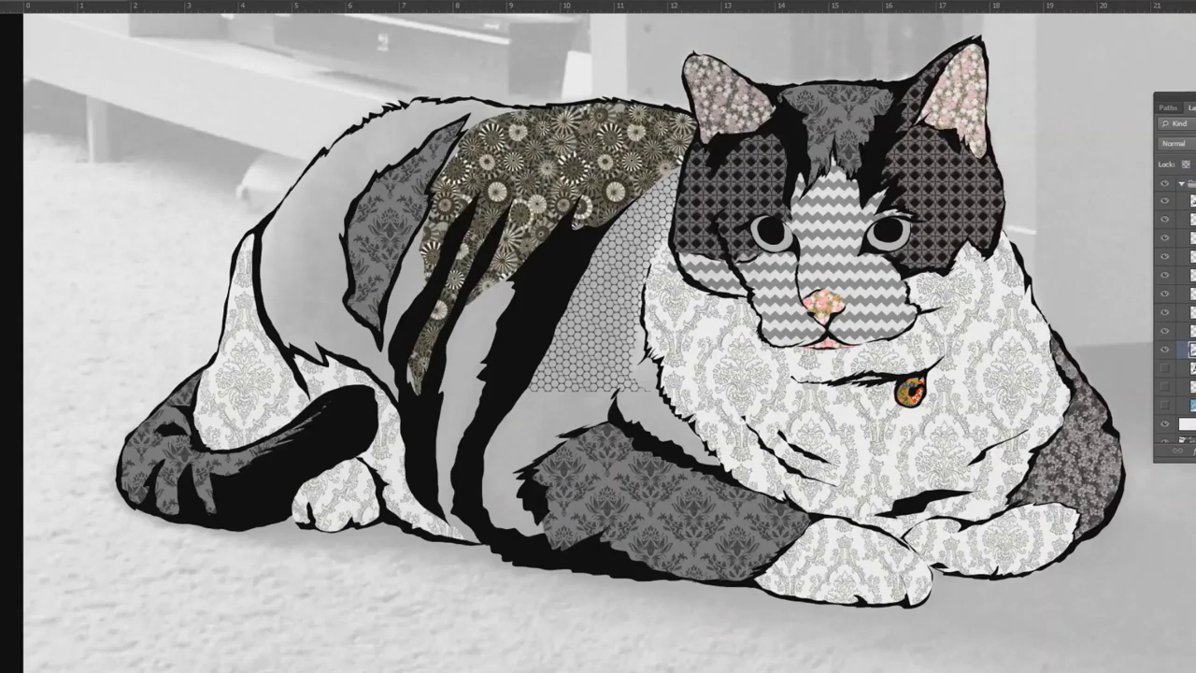
click(1164, 368)
click(1164, 387)
click(1164, 405)
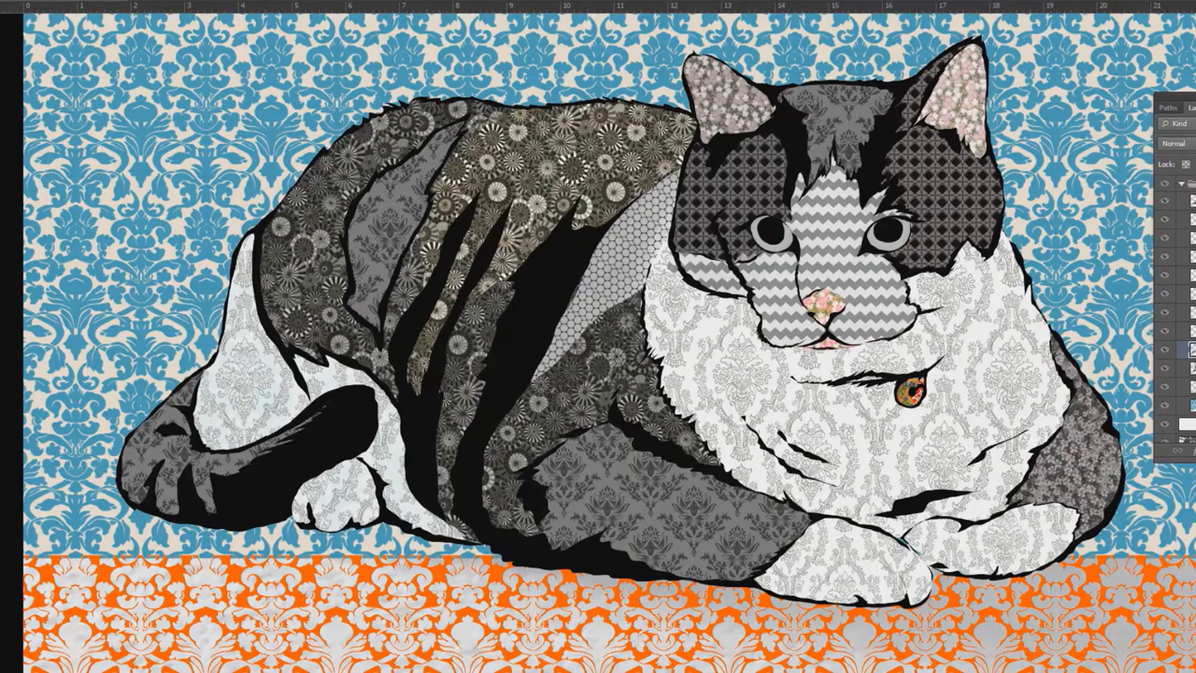
- Open the "light grey" pattern image from the Patterns folder
key(alt+f)
key(o)
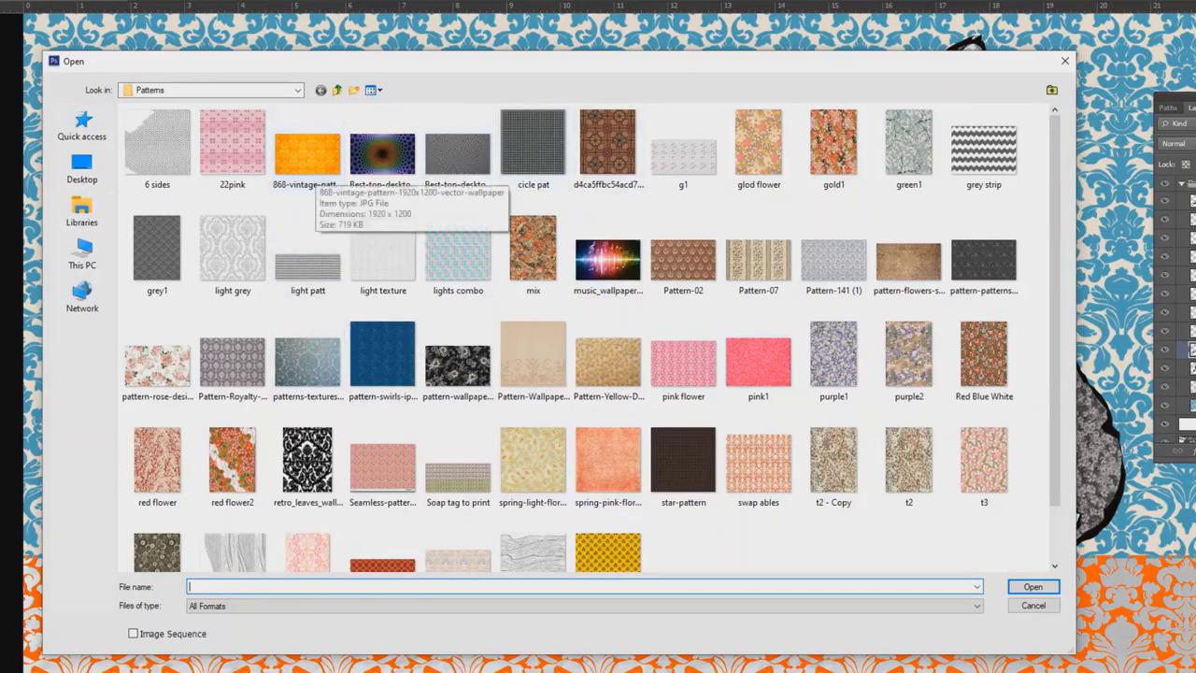
click(232, 145)
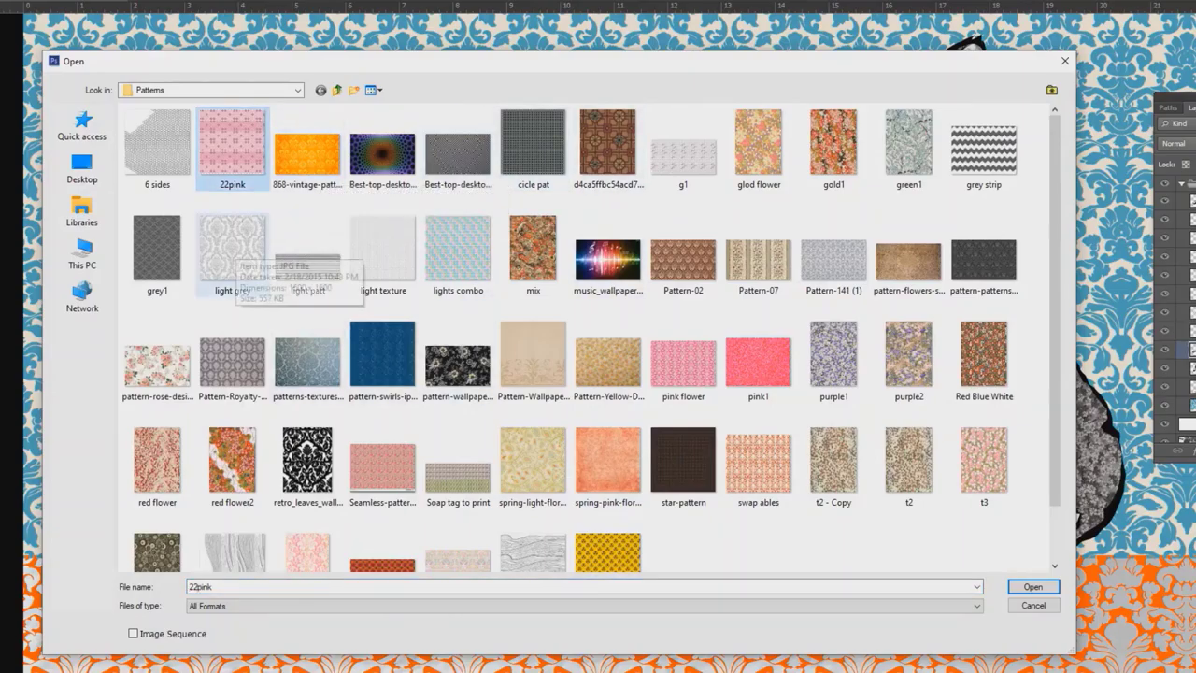
click(232, 250)
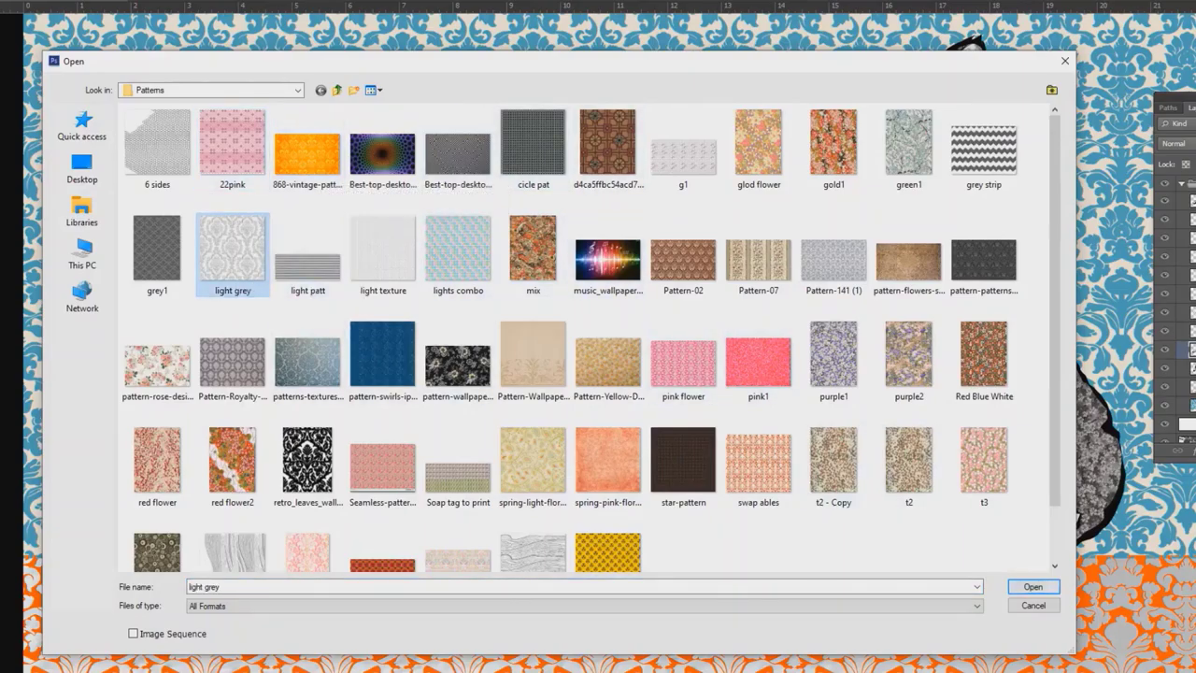
click(1033, 586)
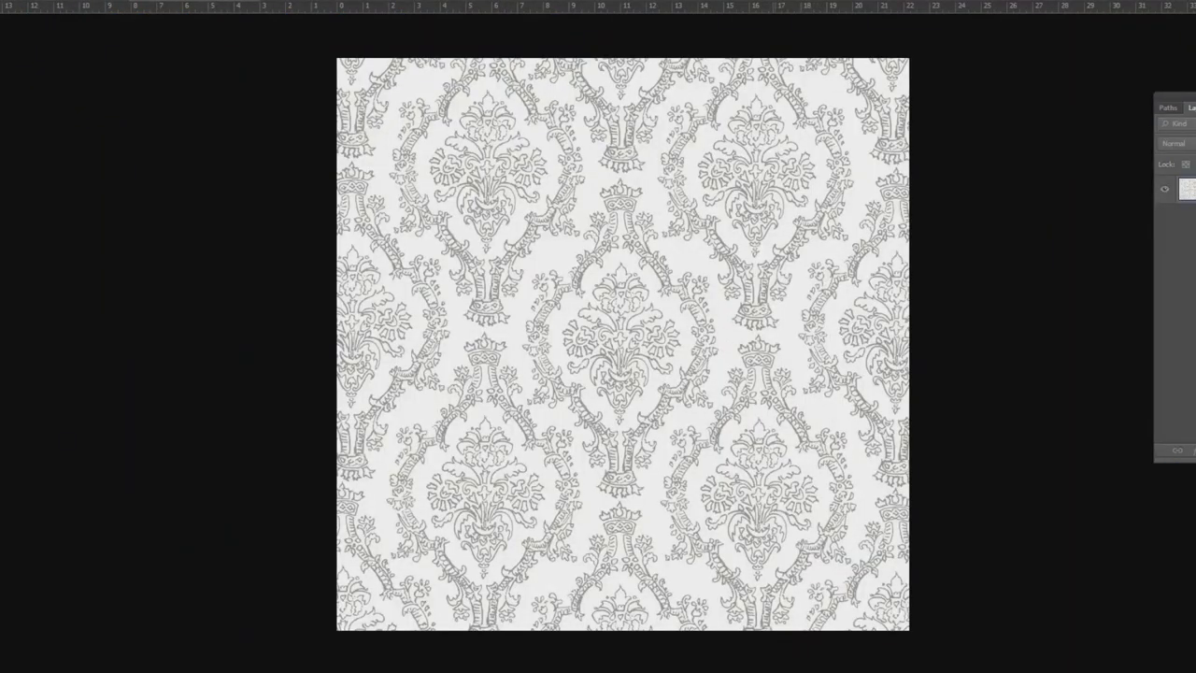
- Open the "grey strip" zigzag pattern image from the Patterns folder
key(alt+f)
key(o)
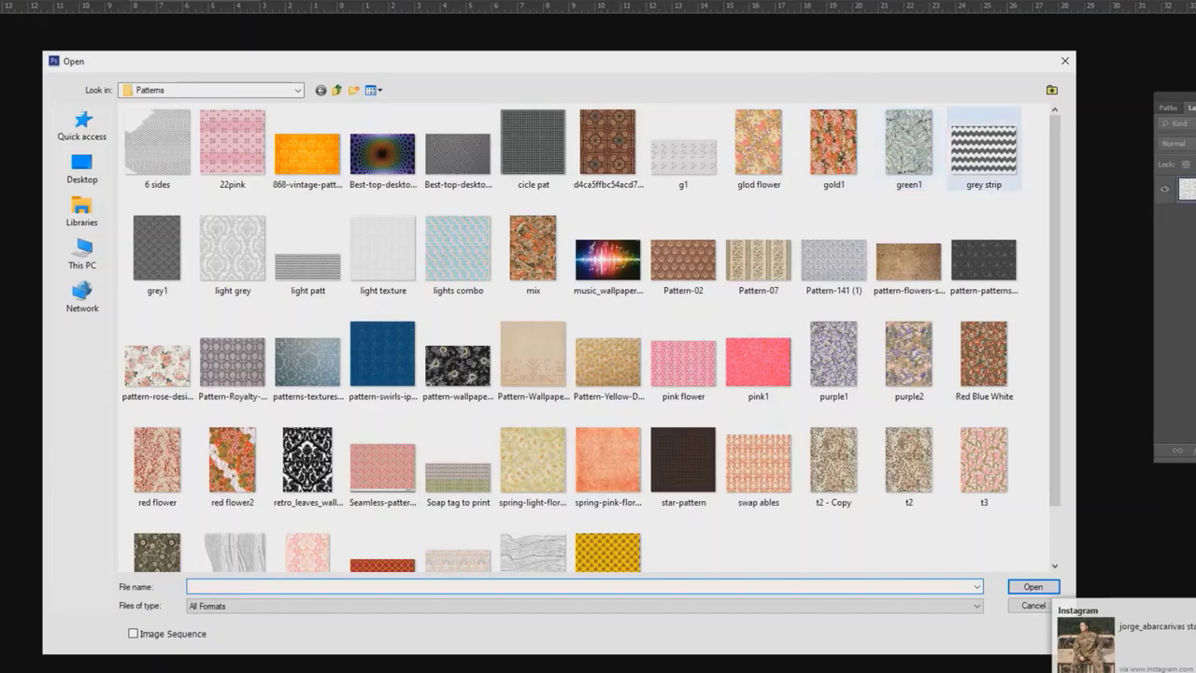
click(984, 151)
click(1033, 586)
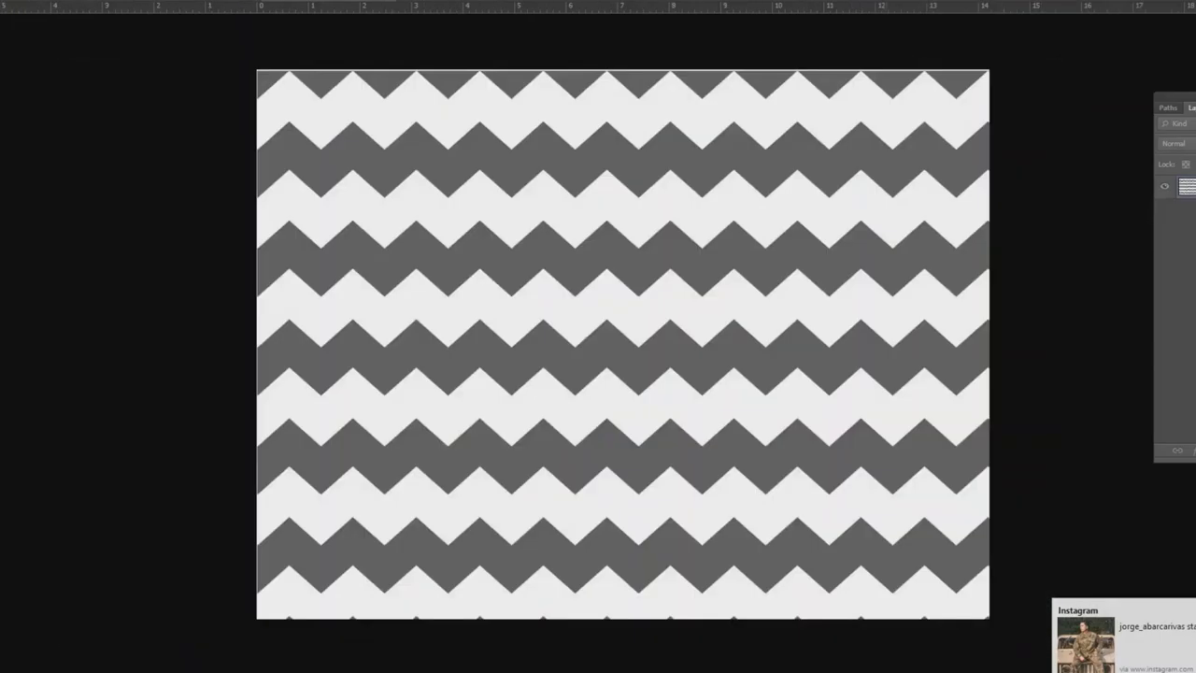
- Open the blue swirls pattern image from the Patterns folder
key(alt+f)
key(o)
click(382, 360)
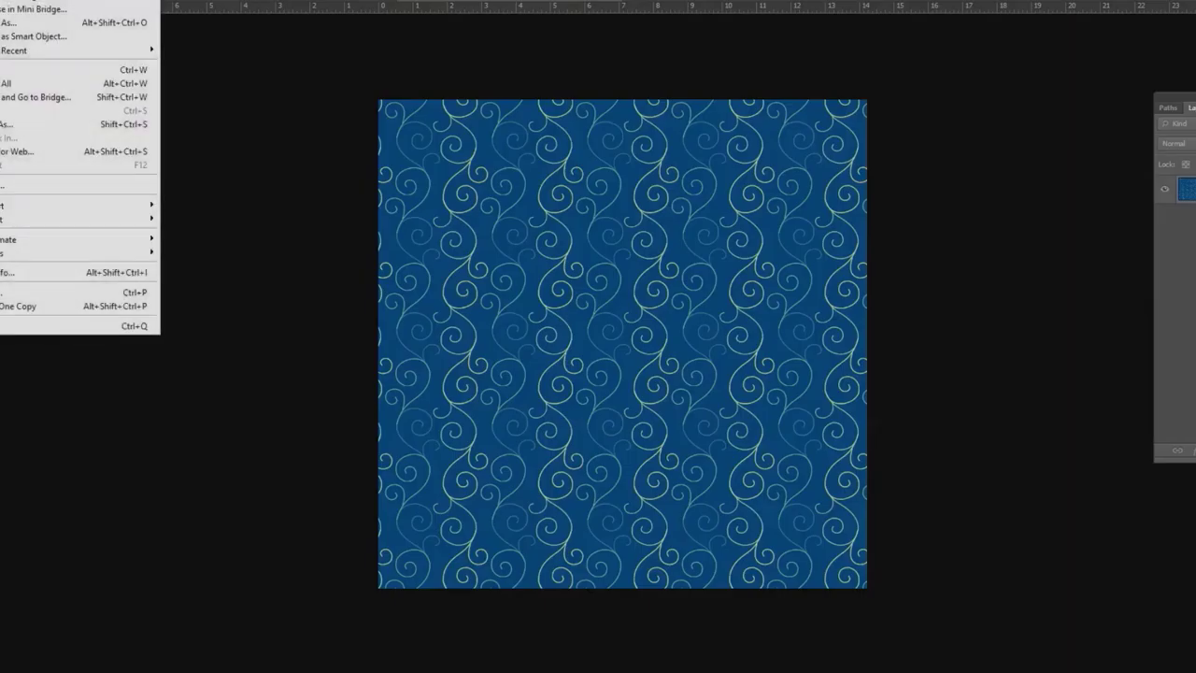
key(Escape)
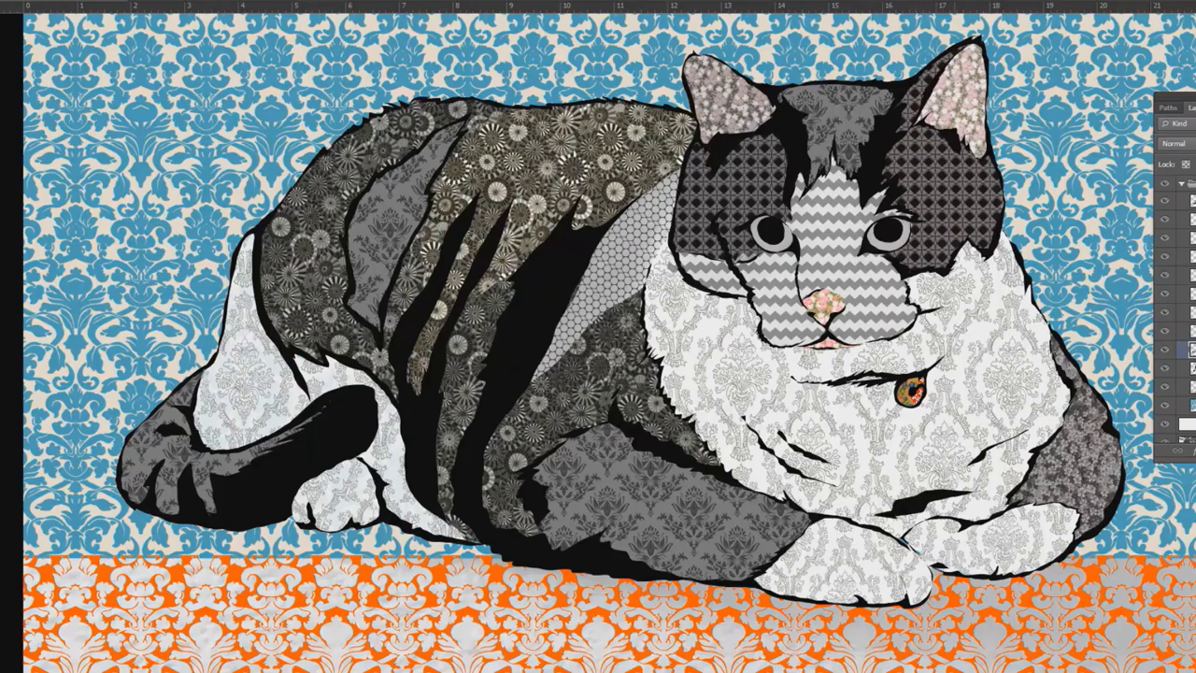
- Toggle the black outline layer off and on for comparison, and hide the whole finished artwork group
click(1165, 201)
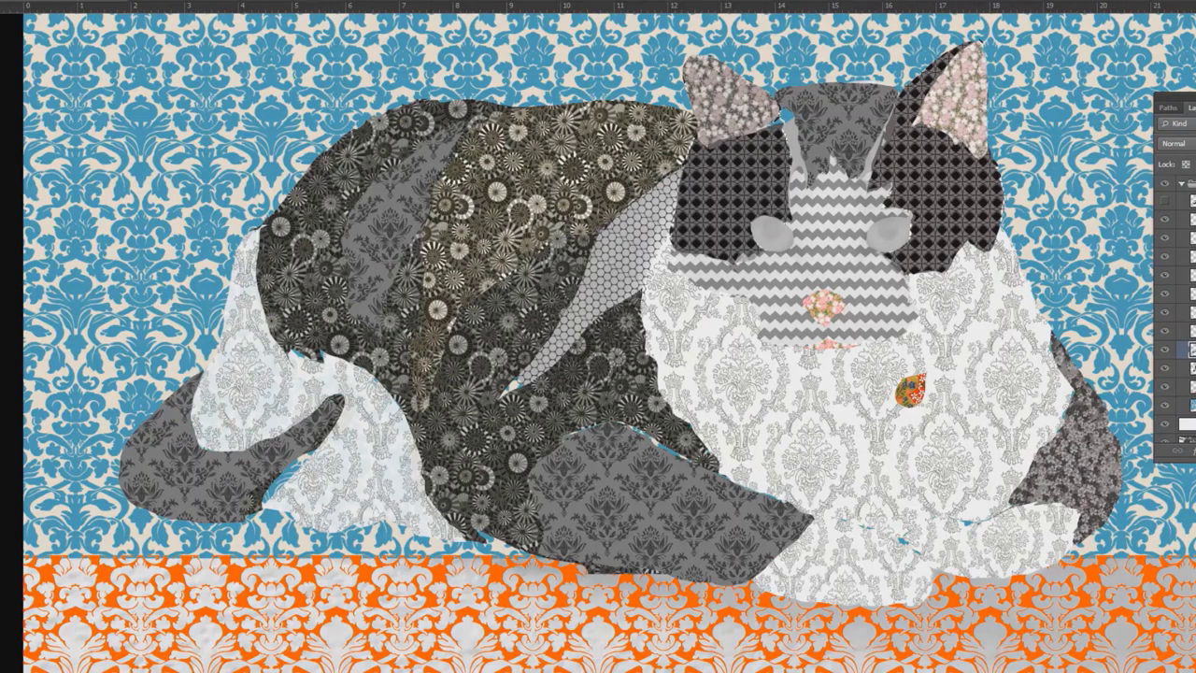
click(1165, 201)
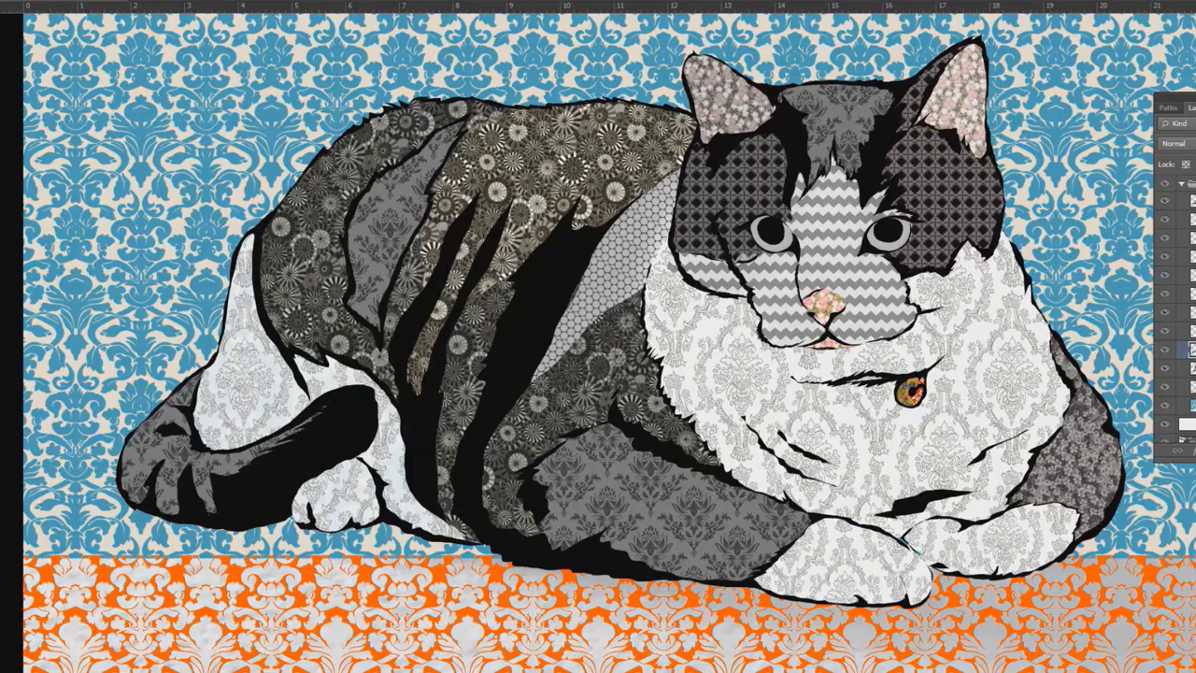
click(1165, 183)
click(1192, 183)
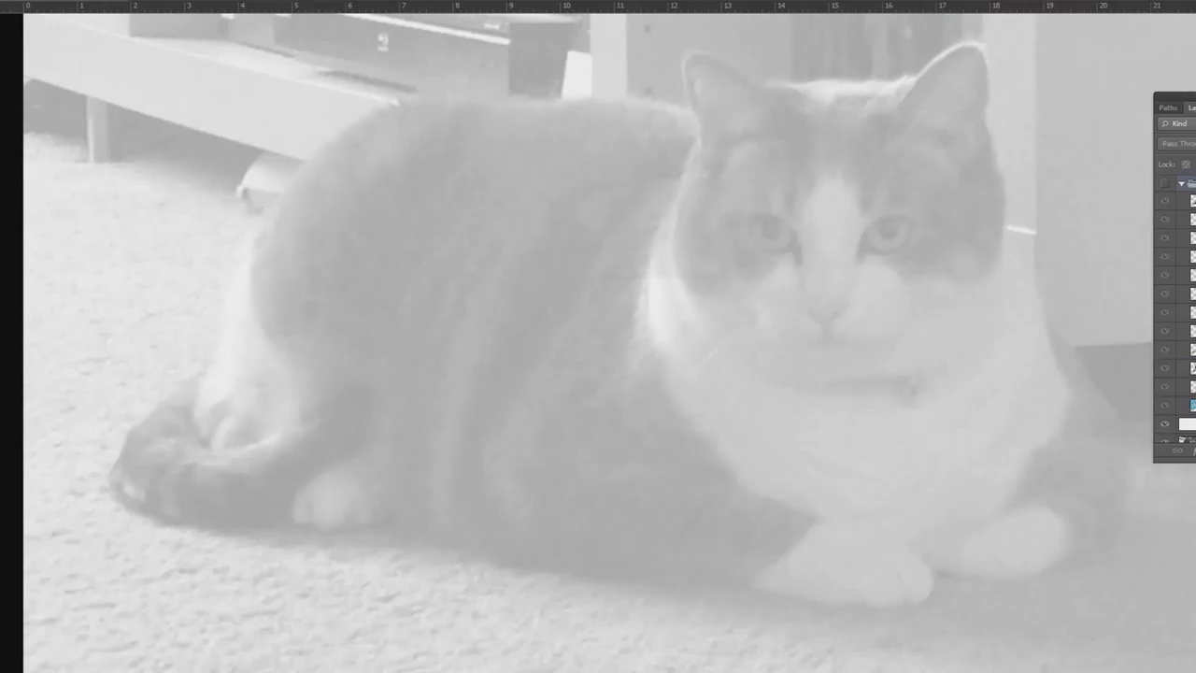
- Add a new blank layer and place it outside the artwork group, above the white overlay and the cat photo
key(ctrl+alt+shift+n)
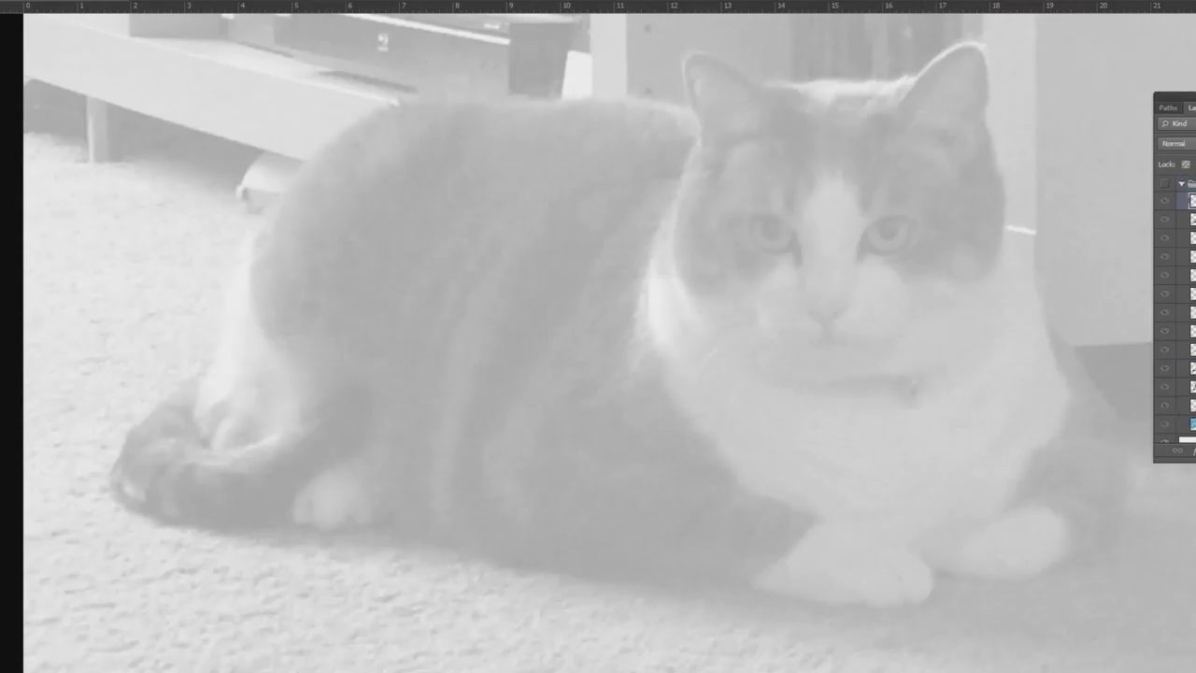
drag(1193, 201, 1192, 433)
click(1193, 183)
key(ctrl+alt+shift+n)
drag(1192, 201, 1193, 436)
scroll(1175, 313, up, 1)
scroll(1175, 308, down, 2)
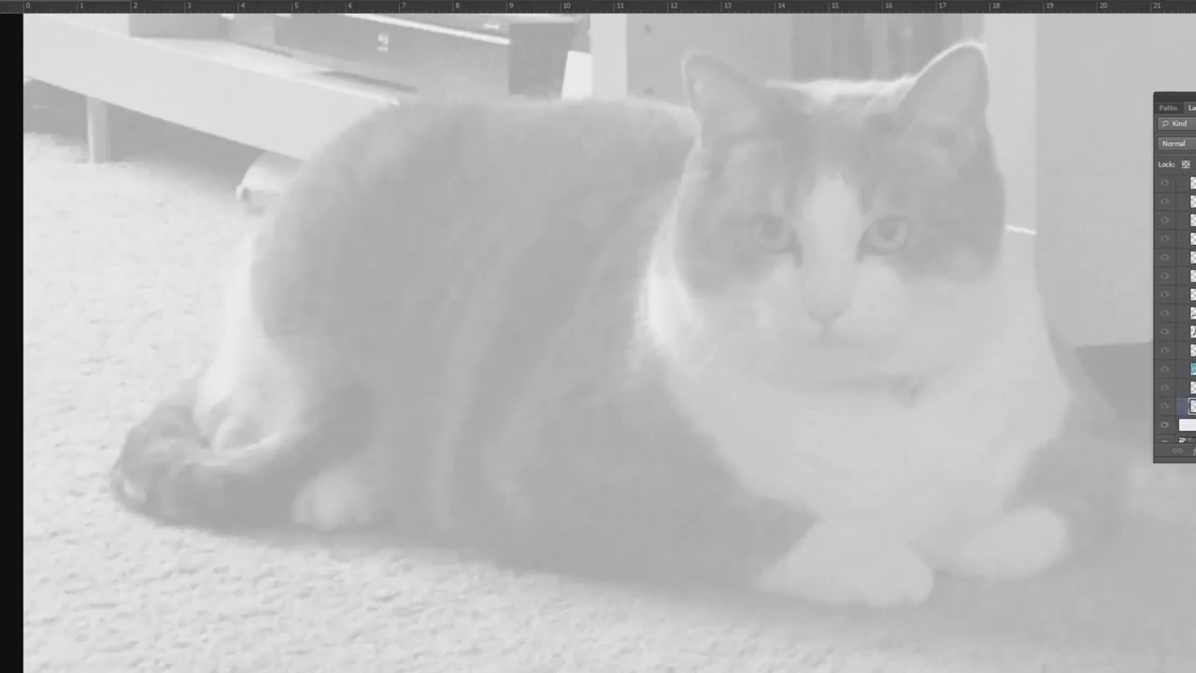
scroll(1175, 309, up, 1)
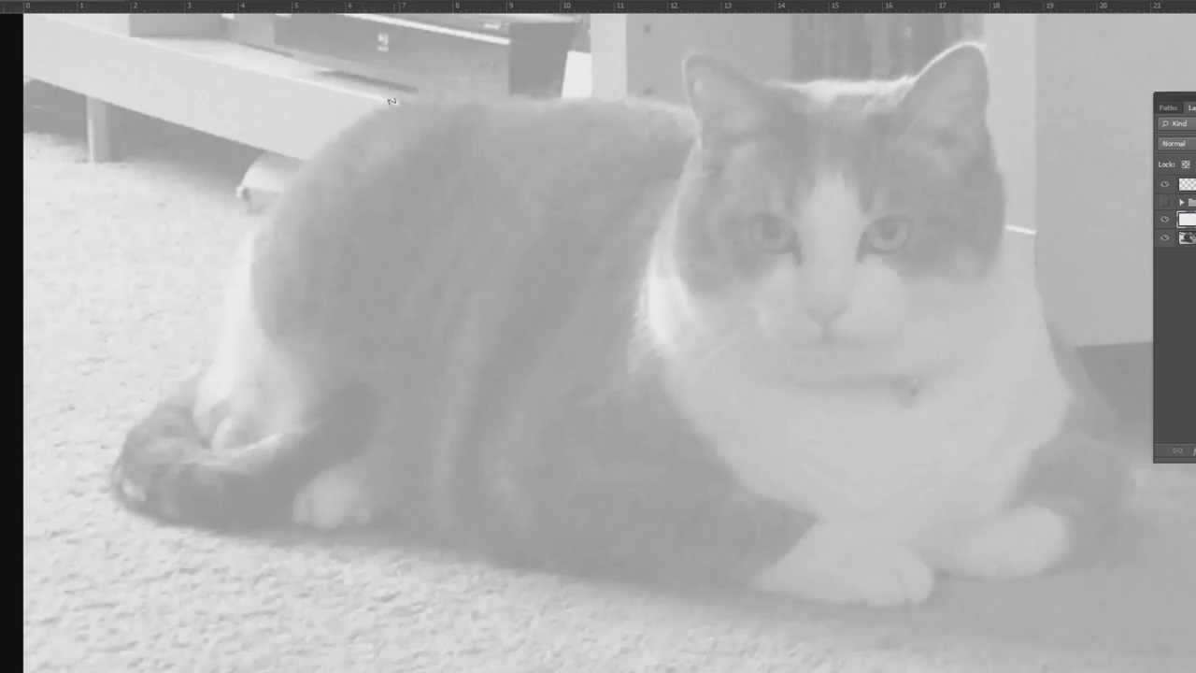
- Trace a thin jagged band freehand along the cat's back from the ear down to the haunch and fill it with black
drag(463, 93, 583, 99)
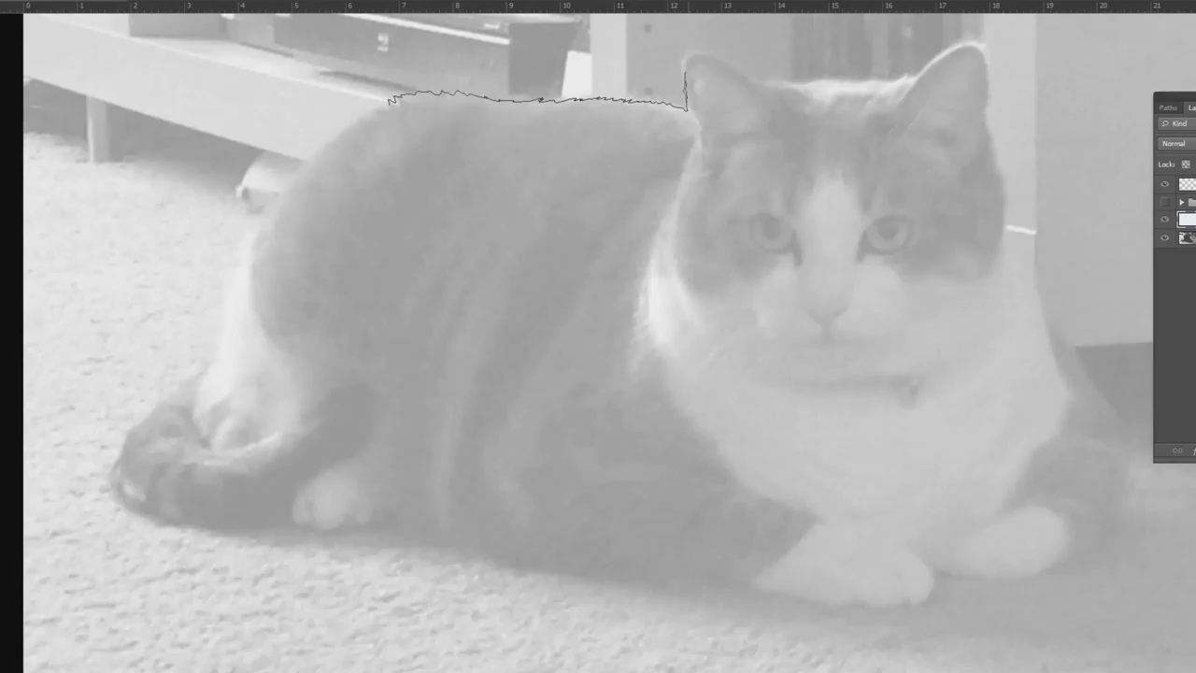
drag(686, 110, 691, 118)
drag(577, 106, 497, 108)
mouse_move(418, 105)
mouse_down()
mouse_move(322, 146)
mouse_move(272, 205)
mouse_move(318, 147)
mouse_move(397, 100)
mouse_up()
mouse_move(283, 192)
mouse_down()
mouse_move(251, 224)
mouse_move(222, 286)
mouse_move(214, 363)
mouse_move(192, 381)
mouse_up()
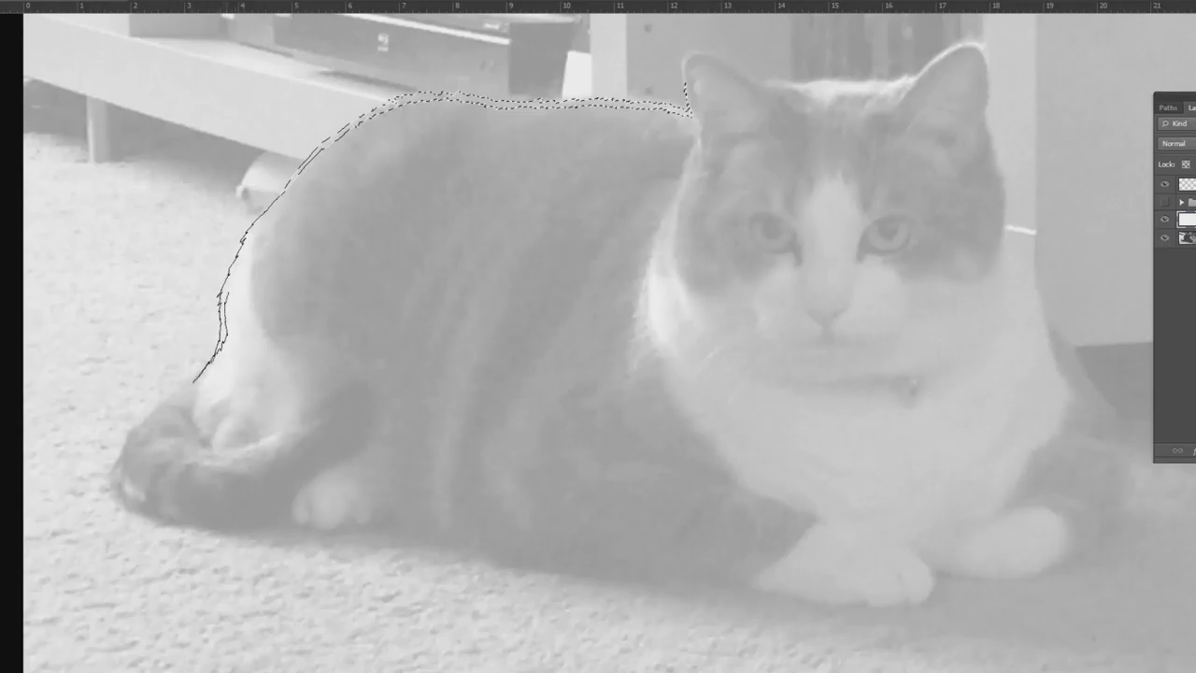
drag(228, 291, 299, 171)
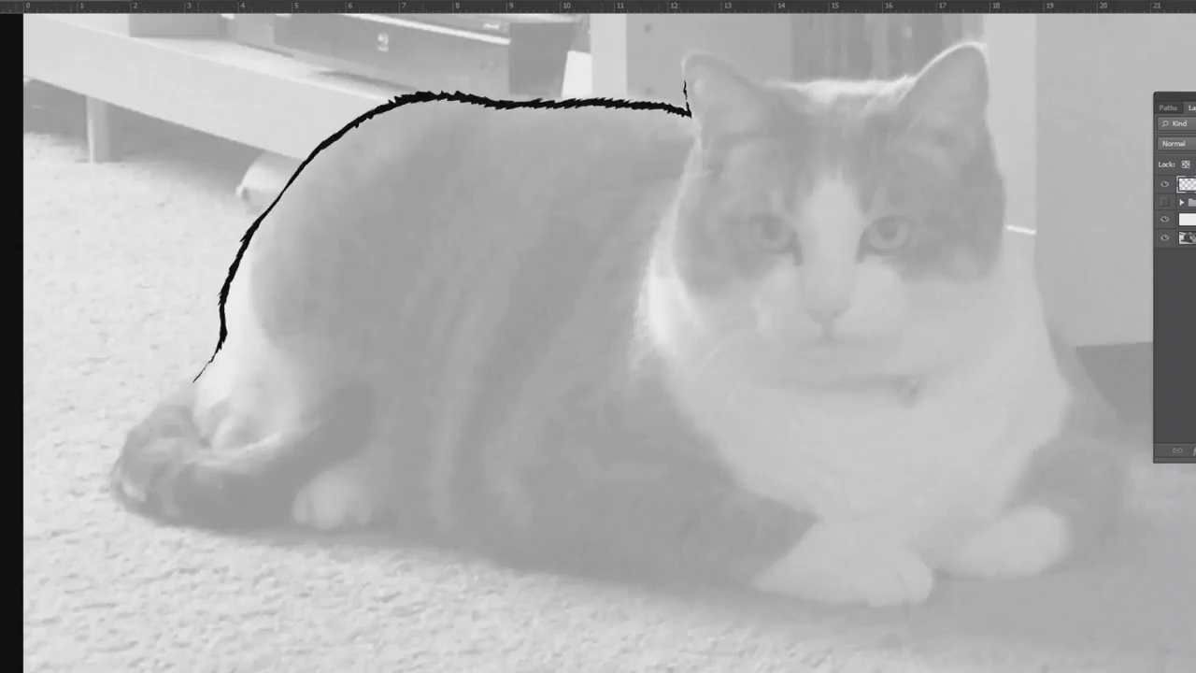
- Trace the tail's outline, its inner light stripes and the small marks above it, fill the shape with black and deselect
mouse_move(197, 376)
mouse_down()
mouse_move(124, 435)
mouse_move(109, 483)
mouse_move(196, 523)
mouse_up()
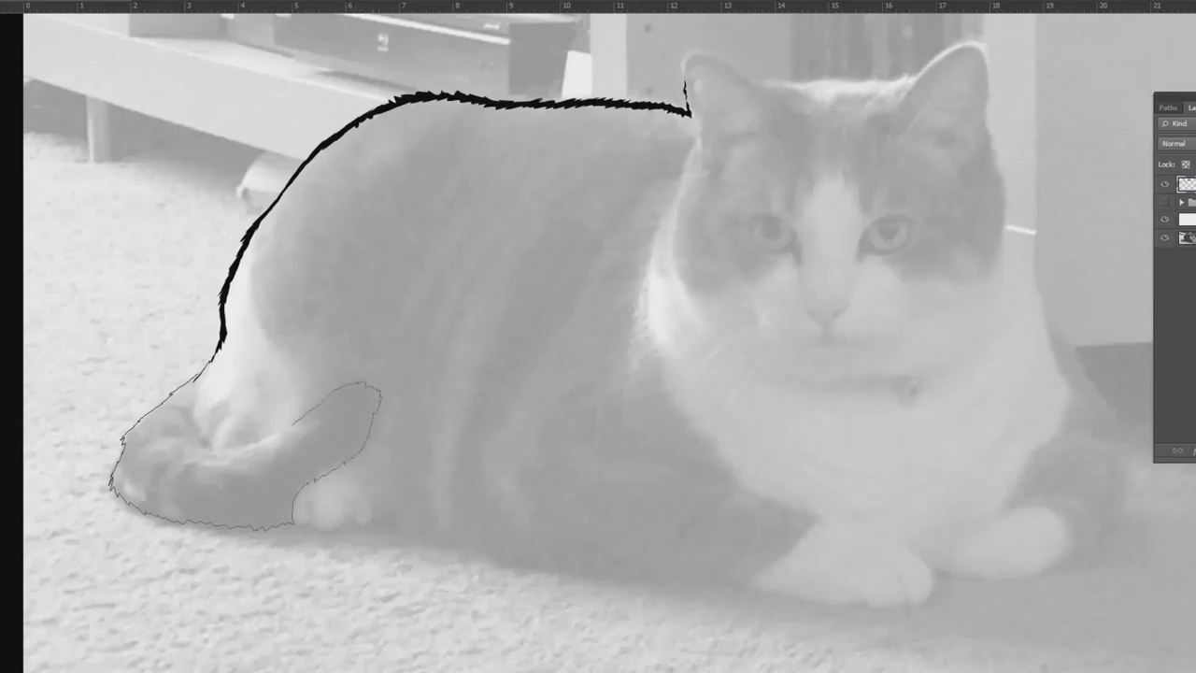
mouse_move(292, 422)
mouse_down()
mouse_move(261, 488)
mouse_move(253, 472)
mouse_move(220, 475)
mouse_move(219, 488)
mouse_move(192, 479)
mouse_move(192, 465)
mouse_move(160, 503)
mouse_up()
drag(180, 454, 141, 498)
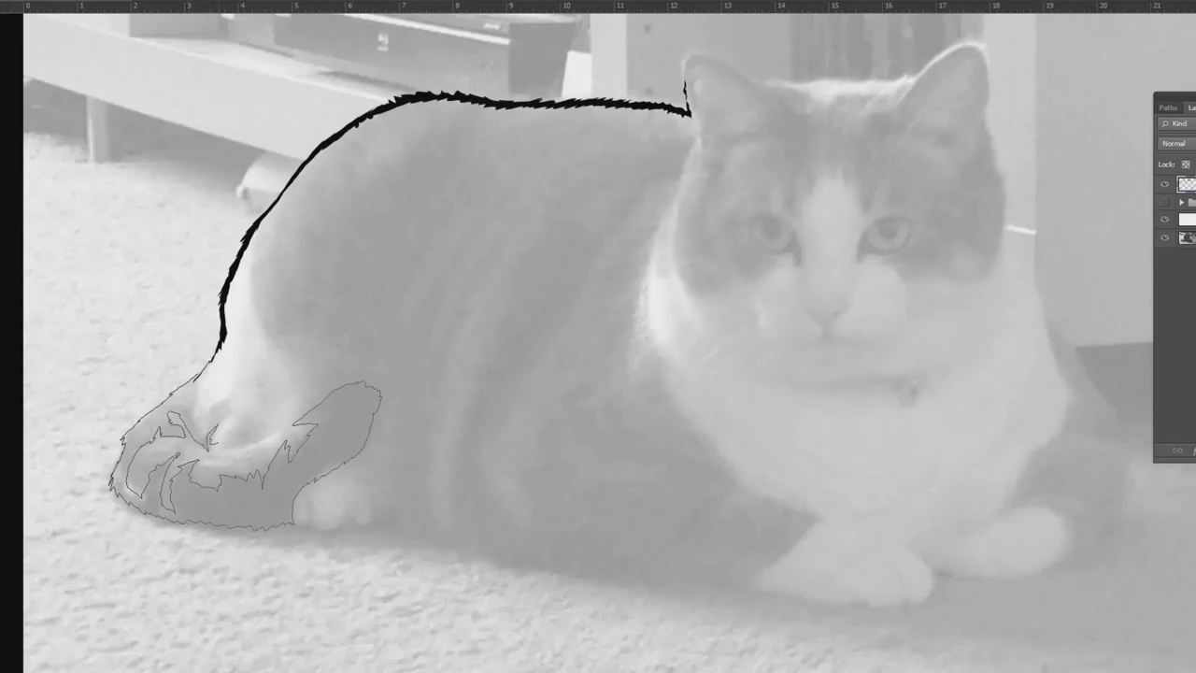
mouse_move(222, 447)
mouse_down()
mouse_move(267, 440)
mouse_move(240, 414)
mouse_move(222, 443)
mouse_up()
drag(232, 396, 213, 409)
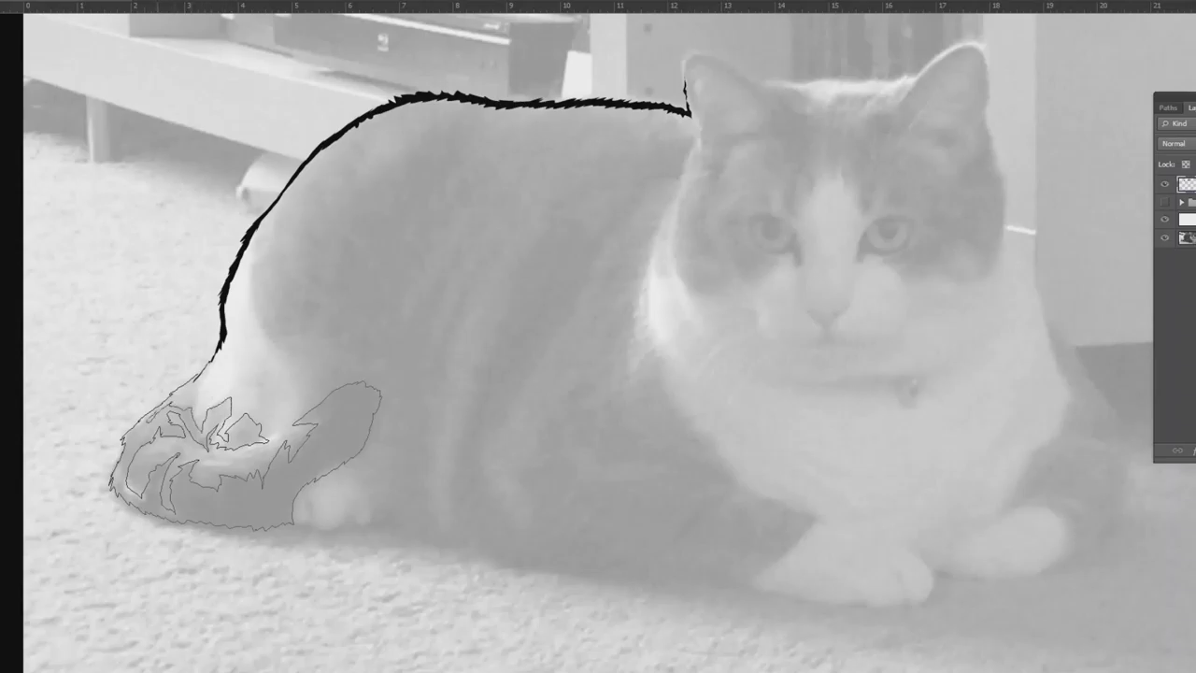
key(ctrl+Return)
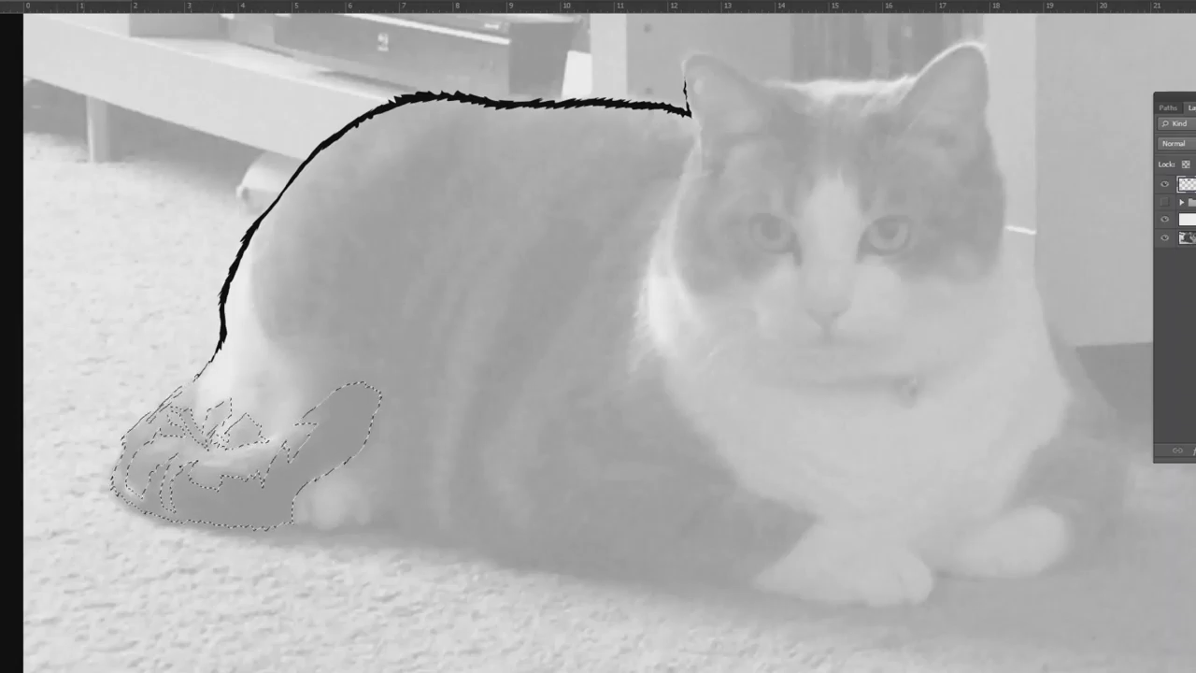
key(alt+BackSpace)
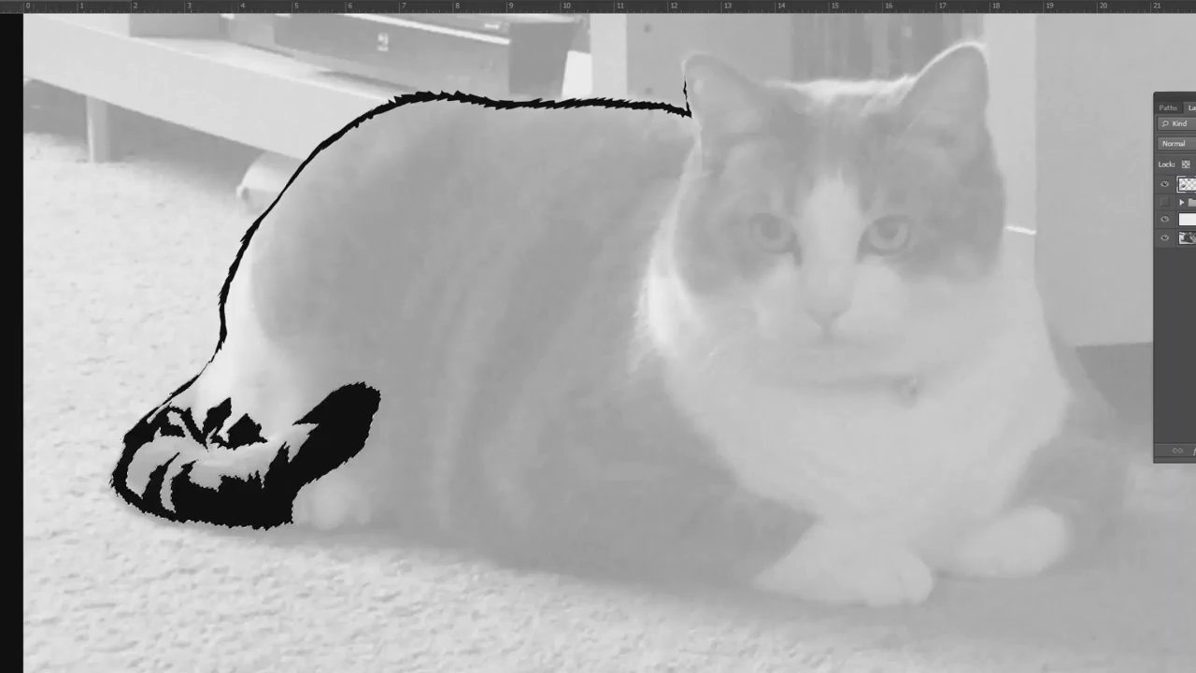
key(ctrl+d)
key(ctrl+d)
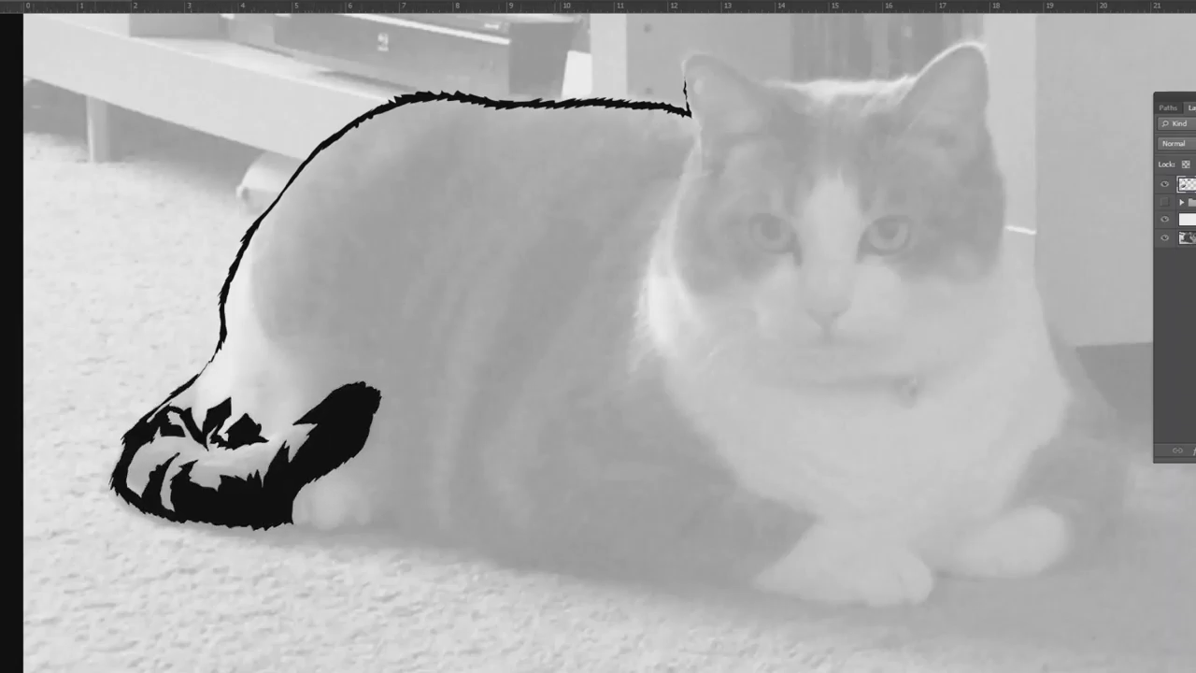
- Trace the wide dark stripe from the neck down the flank and along the spiky belly edge, fill it with black and deselect
drag(585, 189, 623, 182)
drag(651, 183, 598, 250)
drag(537, 356, 515, 395)
drag(487, 450, 488, 484)
mouse_move(525, 525)
mouse_down()
mouse_move(522, 465)
mouse_move(552, 416)
mouse_move(583, 460)
mouse_move(567, 495)
mouse_up()
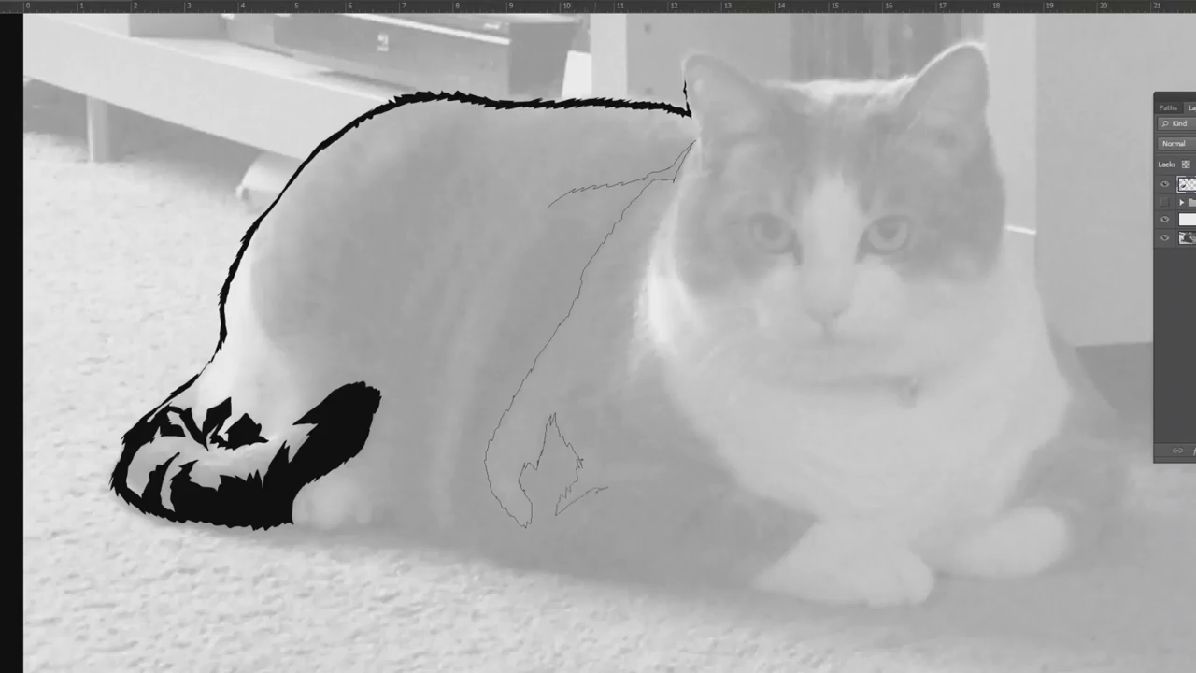
mouse_move(570, 532)
mouse_down()
mouse_move(592, 507)
mouse_move(584, 535)
mouse_move(596, 544)
mouse_move(619, 524)
mouse_up()
drag(682, 524, 717, 496)
drag(745, 581, 694, 573)
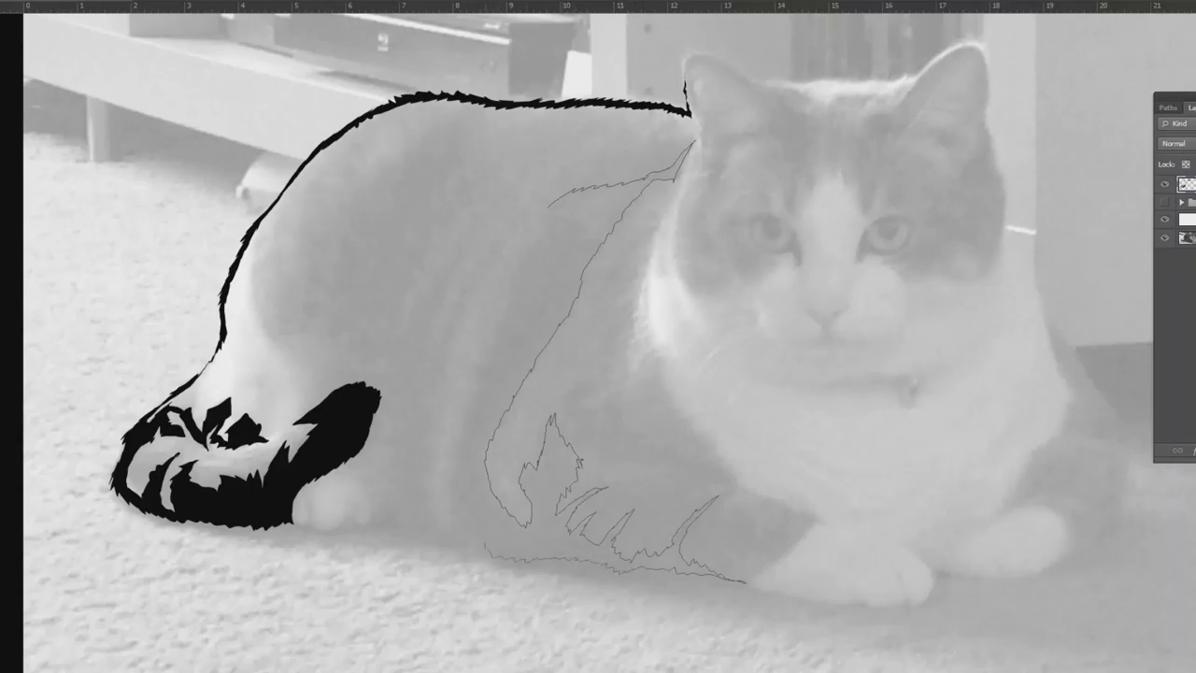
mouse_move(458, 516)
mouse_down()
mouse_move(450, 464)
mouse_move(480, 357)
mouse_move(547, 208)
mouse_up()
key(alt+BackSpace)
key(ctrl+d)
- Trace the narrow branching stripes between the tail and the wide flank stripe and fill them with black
mouse_move(411, 351)
mouse_down()
mouse_move(438, 384)
mouse_move(424, 522)
mouse_move(383, 348)
mouse_move(411, 351)
mouse_up()
key(alt+BackSpace)
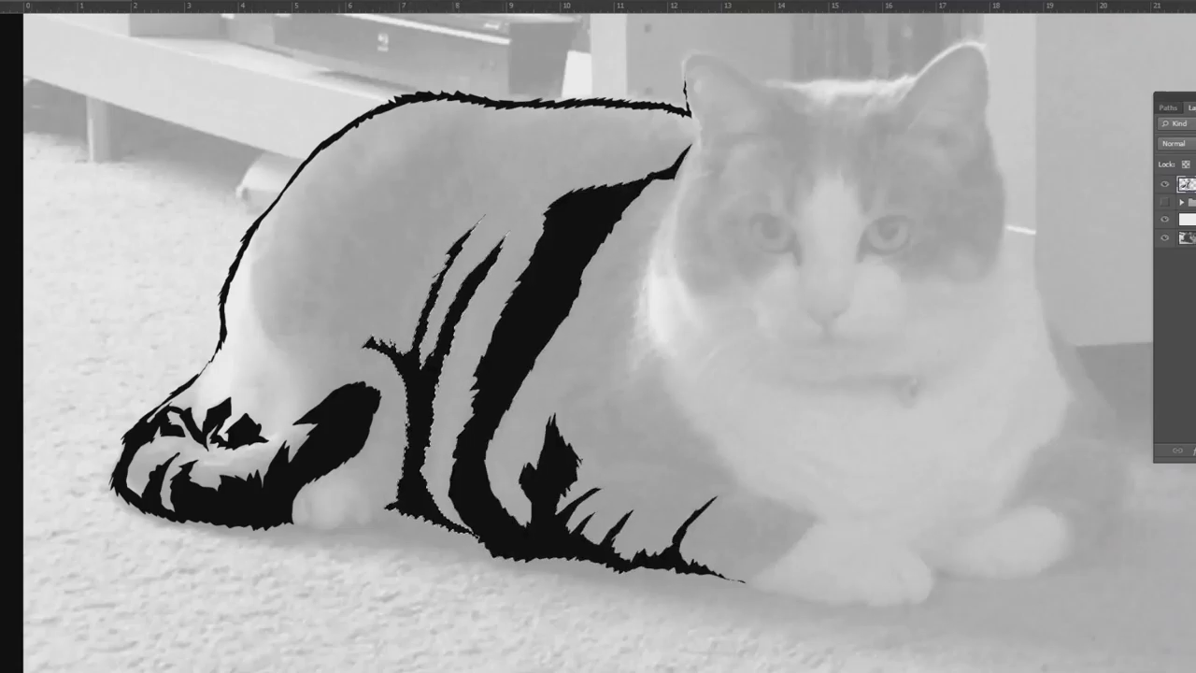
- Trace the hind paw's toe edge, the curved thigh line and the small marks above the leg, and fill each shape with black
key(ctrl+d)
mouse_move(309, 505)
mouse_down()
mouse_move(349, 514)
mouse_move(339, 531)
mouse_move(307, 508)
mouse_up()
key(alt+BackSpace)
key(ctrl+d)
mouse_move(271, 220)
mouse_down()
mouse_move(255, 308)
mouse_move(310, 410)
mouse_move(271, 221)
mouse_up()
key(alt+BackSpace)
key(ctrl+d)
mouse_move(342, 292)
mouse_down()
mouse_move(362, 340)
mouse_move(310, 297)
mouse_move(342, 291)
mouse_up()
key(alt+BackSpace)
key(ctrl+d)
- Trace the jagged fur stripe along the cat's neck beside the cheek, fill it with black and deselect
scroll(430, 185, up, 1)
drag(693, 229, 527, 227)
mouse_move(525, 228)
mouse_down()
mouse_move(479, 333)
mouse_move(498, 363)
mouse_move(506, 438)
mouse_move(479, 334)
mouse_up()
key(alt+BackSpace)
key(ctrl+d)
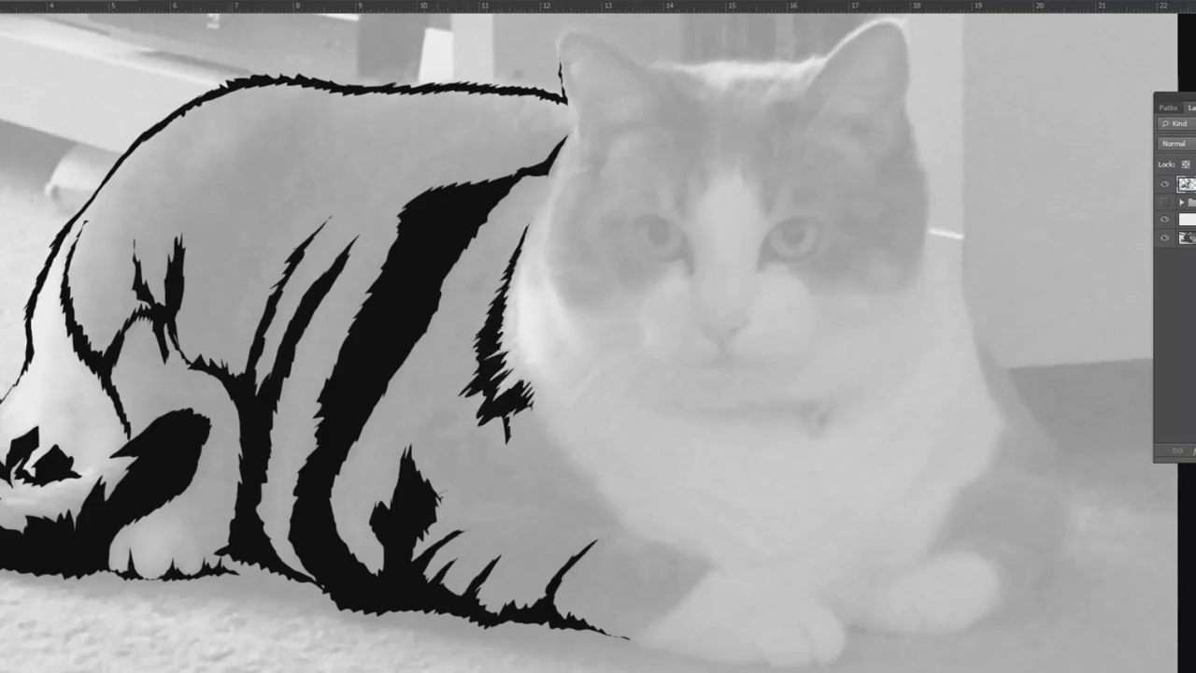
- Trace the dark patch along the front leg's upper edge and the outline of its paw, filling both with black
mouse_move(453, 490)
mouse_down()
mouse_move(518, 482)
mouse_move(590, 500)
mouse_move(602, 526)
mouse_move(453, 494)
mouse_up()
key(alt+BackSpace)
key(ctrl+d)
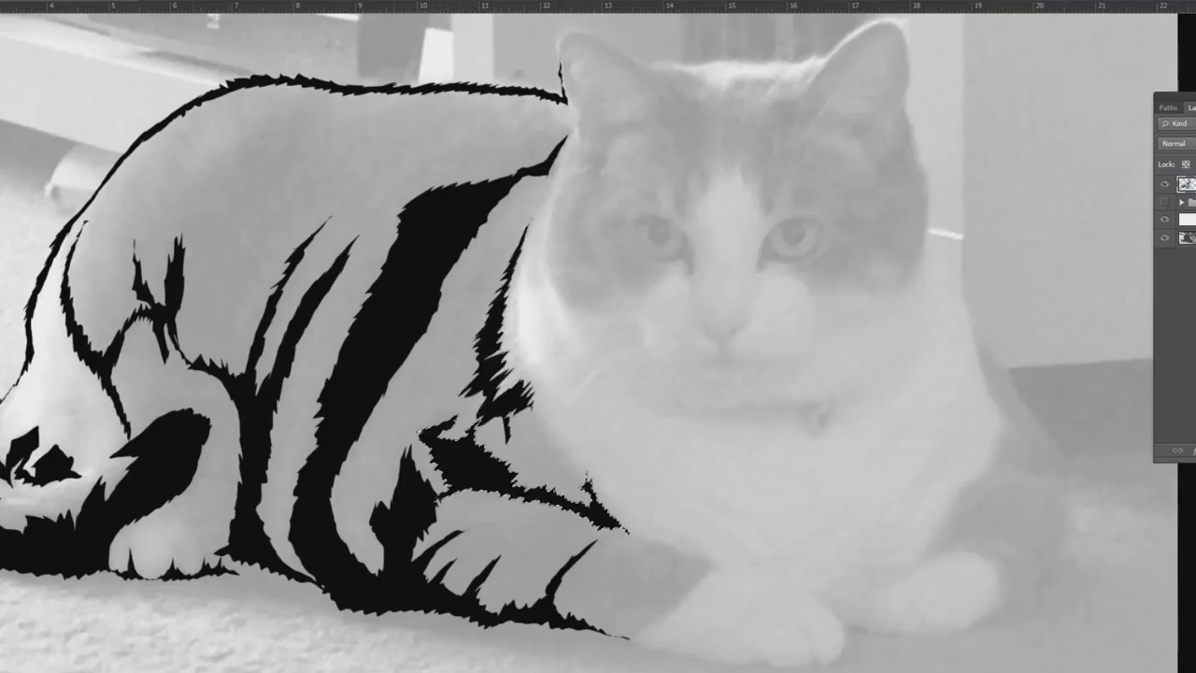
key(ctrl+d)
mouse_move(617, 527)
mouse_down()
mouse_move(528, 474)
mouse_move(537, 584)
mouse_move(511, 482)
mouse_move(529, 472)
mouse_up()
mouse_move(517, 581)
mouse_down()
mouse_move(687, 610)
mouse_move(720, 574)
mouse_move(822, 583)
mouse_up()
key(alt+BackSpace)
key(ctrl+d)
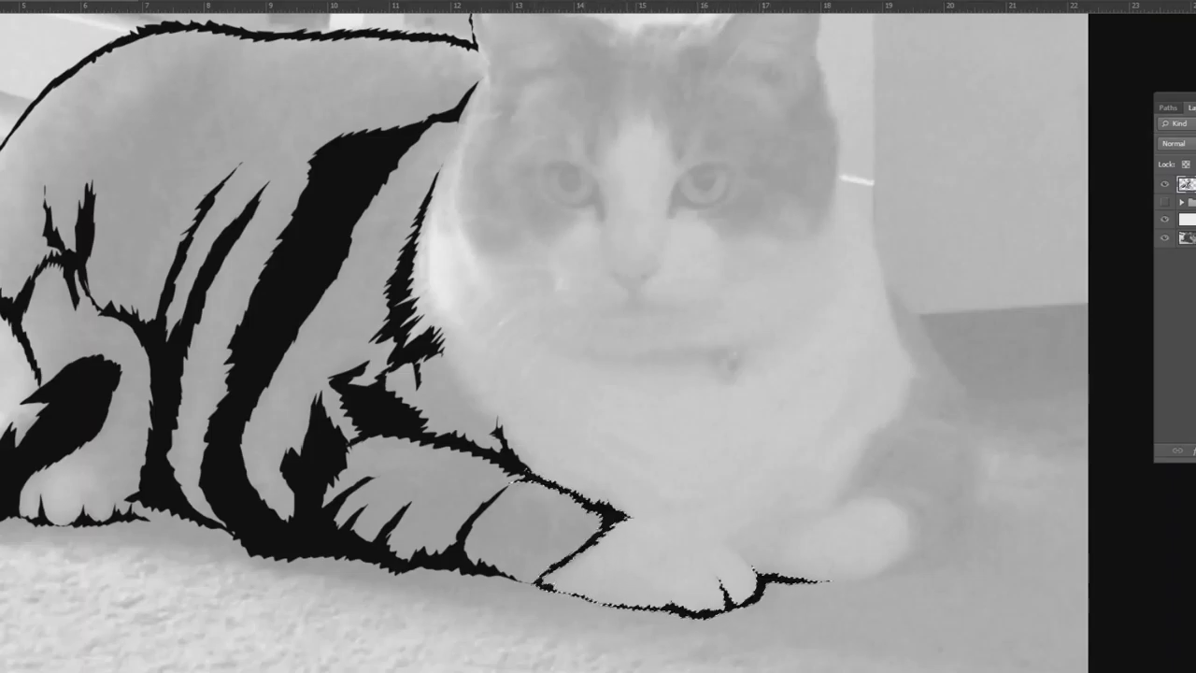
- Trace the other front paw, the far leg's shadows and the shoulder outline below the cheek, and fill the shapes with black
mouse_move(841, 501)
mouse_down()
mouse_move(920, 376)
mouse_move(888, 456)
mouse_move(900, 563)
mouse_move(803, 557)
mouse_move(881, 567)
mouse_move(781, 523)
mouse_up()
mouse_move(809, 466)
mouse_down()
mouse_move(857, 402)
mouse_move(731, 489)
mouse_up()
mouse_move(567, 456)
mouse_down()
mouse_move(620, 496)
mouse_move(598, 438)
mouse_up()
key(alt+BackSpace)
key(ctrl+d)
mouse_move(884, 278)
mouse_down()
mouse_move(918, 340)
mouse_move(883, 278)
mouse_up()
key(alt+BackSpace)
key(ctrl+d)
mouse_move(893, 480)
mouse_down()
mouse_move(961, 446)
mouse_move(920, 489)
mouse_move(889, 481)
mouse_up()
key(alt+BackSpace)
key(ctrl+d)
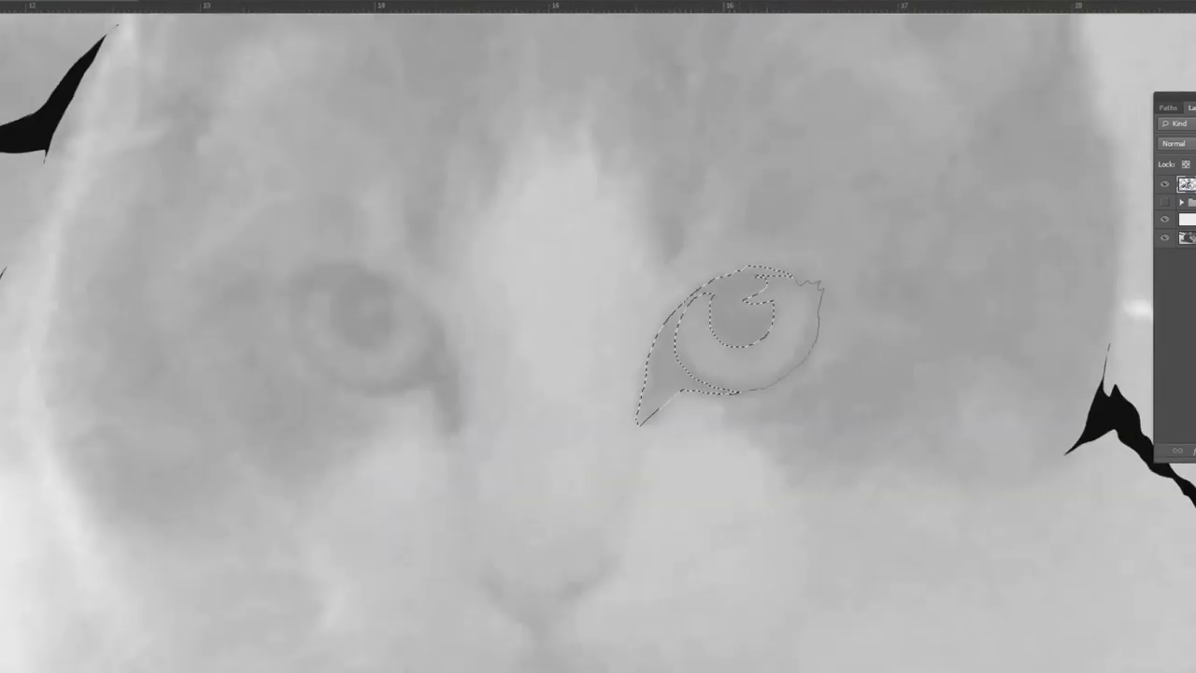
- Fill the right-hand eye's outline and pupil with black, and trace and fill the left-hand eye the same way
key(alt+BackSpace)
key(ctrl+d)
mouse_move(297, 271)
mouse_down()
mouse_move(391, 316)
mouse_move(306, 332)
mouse_move(421, 304)
mouse_move(449, 413)
mouse_move(297, 271)
mouse_up()
key(alt+BackSpace)
key(ctrl+d)
- Trace the line from the left-hand eye's inner corner down to the nose and the mouth below, and fill them with black
drag(561, 467, 521, 320)
mouse_move(578, 413)
mouse_down()
mouse_move(515, 448)
mouse_move(427, 547)
mouse_move(577, 412)
mouse_up()
mouse_move(422, 264)
mouse_down()
mouse_move(434, 336)
mouse_move(422, 265)
mouse_up()
key(alt+BackSpace)
key(ctrl+d)
drag(561, 420, 641, 281)
mouse_move(724, 514)
mouse_down()
mouse_move(958, 438)
mouse_move(850, 622)
mouse_move(709, 505)
mouse_move(723, 514)
mouse_up()
key(alt+BackSpace)
key(ctrl+d)
- Trace the jagged fur marks above and below the right-hand eye and along the cheek's outer edge, and fill them with black
scroll(612, 514, down, 6)
scroll(901, 177, up, 7)
mouse_move(566, 368)
mouse_down()
mouse_move(761, 479)
mouse_move(747, 456)
mouse_move(567, 368)
mouse_up()
drag(561, 374, 445, 460)
drag(326, 337, 329, 340)
mouse_move(404, 302)
mouse_down()
mouse_move(511, 271)
mouse_move(351, 320)
mouse_up()
mouse_move(751, 109)
mouse_down()
mouse_move(822, 235)
mouse_move(795, 290)
mouse_move(746, 116)
mouse_up()
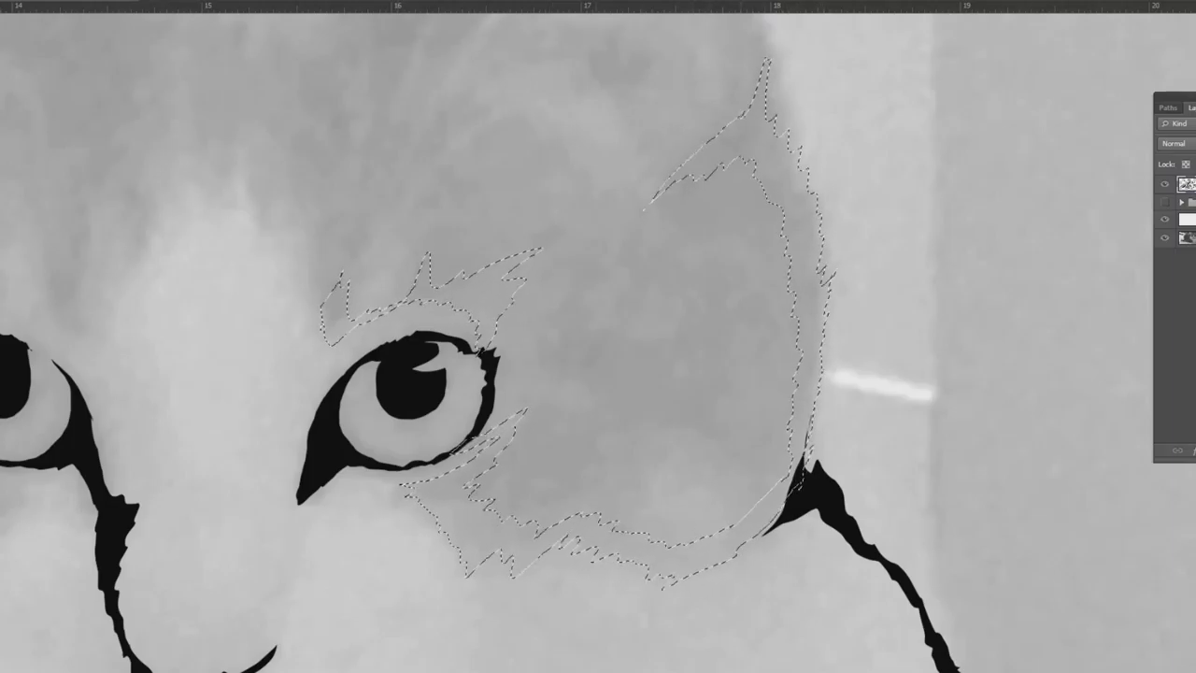
key(alt+BackSpace)
key(ctrl+d)
- Trace the branching dark stripe on the forehead above the left-hand eye, fill it with black and deselect
scroll(746, 280, down, 6)
scroll(553, 193, up, 3)
mouse_move(354, 254)
mouse_down()
mouse_move(576, 188)
mouse_move(517, 370)
mouse_move(354, 256)
mouse_up()
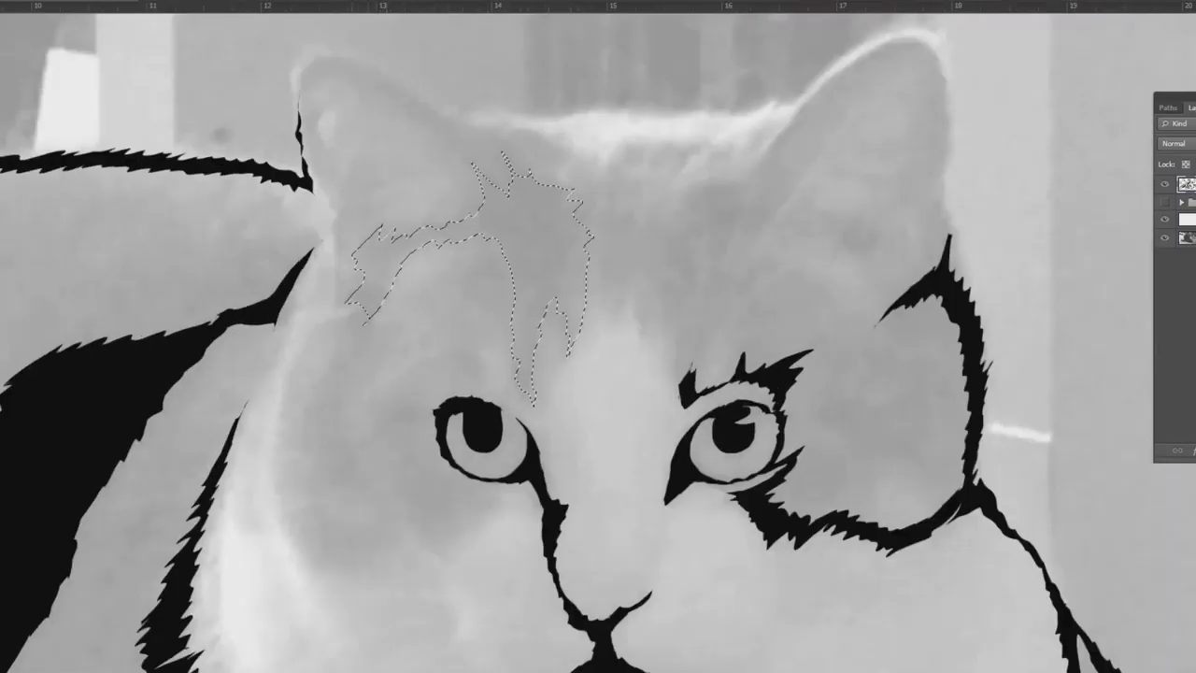
key(alt+BackSpace)
key(ctrl+d)
- Trace the outlines and inner edges of both ears and the top of the head between them, filling each with black
mouse_move(300, 92)
mouse_down()
mouse_move(447, 106)
mouse_move(300, 97)
mouse_up()
drag(344, 193, 344, 194)
key(alt+BackSpace)
key(ctrl+d)
mouse_move(757, 155)
mouse_down()
mouse_move(942, 202)
mouse_move(785, 136)
mouse_move(759, 155)
mouse_up()
key(alt+BackSpace)
key(ctrl+d)
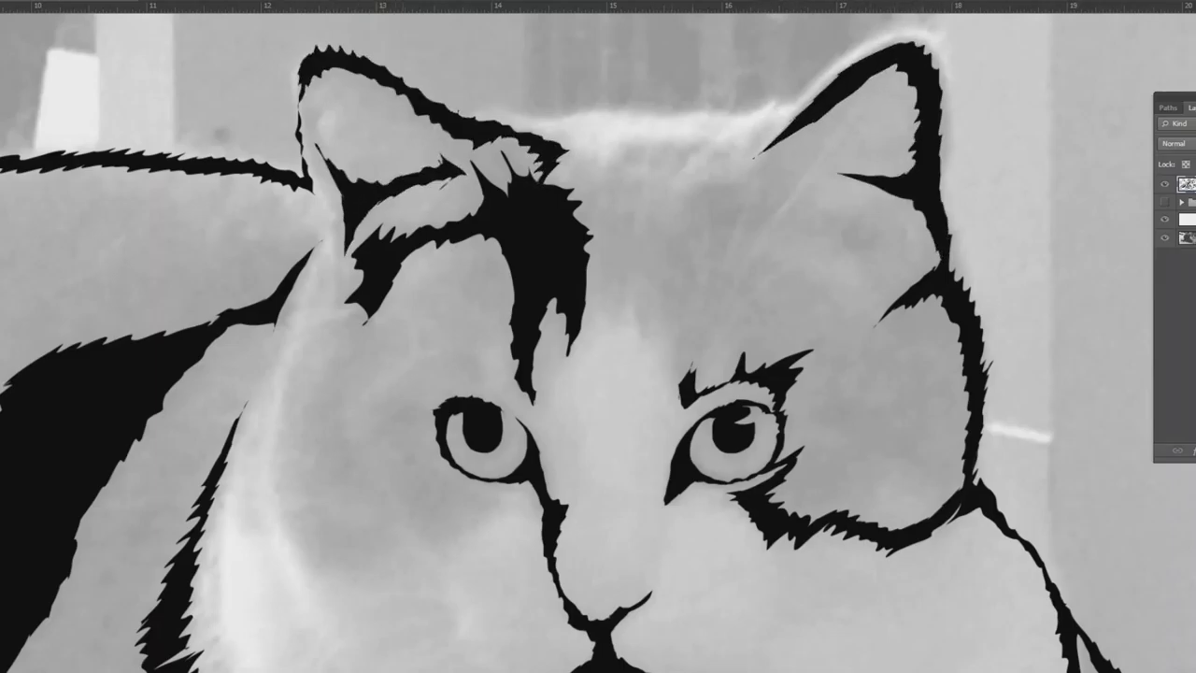
mouse_move(619, 146)
mouse_down()
mouse_move(735, 227)
mouse_move(619, 148)
mouse_up()
key(alt+BackSpace)
key(ctrl+d)
- Trace the remaining facial shadows on the cheeks, whiskers and chin, and fill them with black
scroll(645, 374, down, 5)
scroll(504, 440, up, 4)
mouse_move(496, 438)
mouse_down()
mouse_move(508, 454)
mouse_move(684, 414)
mouse_move(497, 438)
mouse_up()
mouse_move(565, 290)
mouse_down()
mouse_move(506, 374)
mouse_move(565, 292)
mouse_up()
drag(643, 332, 592, 348)
key(alt+BackSpace)
key(ctrl+d)
scroll(816, 496, down, 4)
scroll(598, 336, up, 2)
mouse_move(467, 164)
mouse_down()
mouse_move(848, 174)
mouse_move(817, 140)
mouse_move(467, 161)
mouse_up()
key(alt+BackSpace)
- Trace the remaining fur marks on the chest and around the front legs, and fill them with black
scroll(598, 336, down, 2)
scroll(598, 337, up, 2)
mouse_move(318, 316)
mouse_down()
mouse_move(336, 346)
mouse_move(465, 443)
mouse_move(271, 411)
mouse_up()
drag(306, 363, 318, 316)
key(alt+BackSpace)
key(ctrl+d)
mouse_move(598, 196)
mouse_down()
mouse_move(562, 322)
mouse_move(603, 331)
mouse_up()
key(ctrl+d)
drag(613, 213, 557, 252)
key(alt+BackSpace)
key(ctrl+d)
- Preview the line art with the white layer at 100% opacity and set that layer to 50%
scroll(598, 336, down, 3)
click(1187, 220)
key(0)
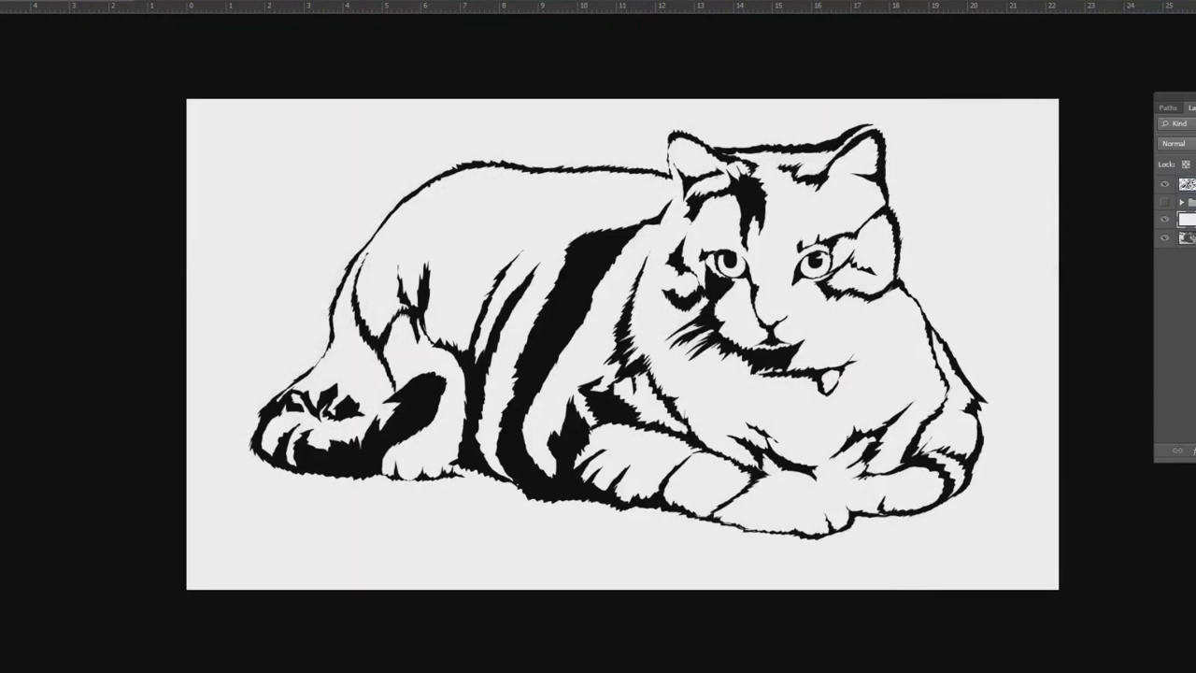
key(5)
- Trace the forked dark patch on the haunch, extend it down to the leg marks and up to the back line, and fill it with black
scroll(488, 248, up, 3)
mouse_move(374, 183)
mouse_down()
mouse_move(394, 192)
mouse_move(391, 279)
mouse_move(360, 203)
mouse_up()
key(alt+BackSpace)
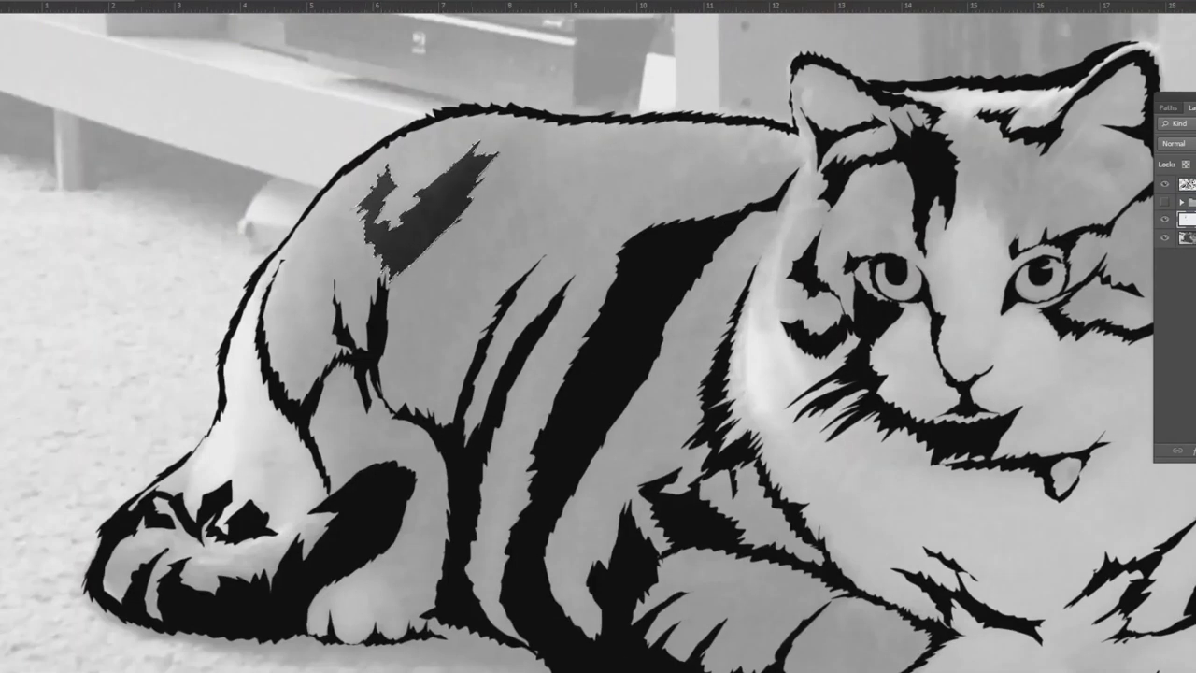
key(ctrl+d)
mouse_move(460, 220)
mouse_down()
mouse_move(406, 283)
mouse_move(383, 271)
mouse_up()
key(alt+BackSpace)
key(ctrl+d)
mouse_move(473, 174)
mouse_down()
mouse_move(531, 134)
mouse_move(479, 146)
mouse_up()
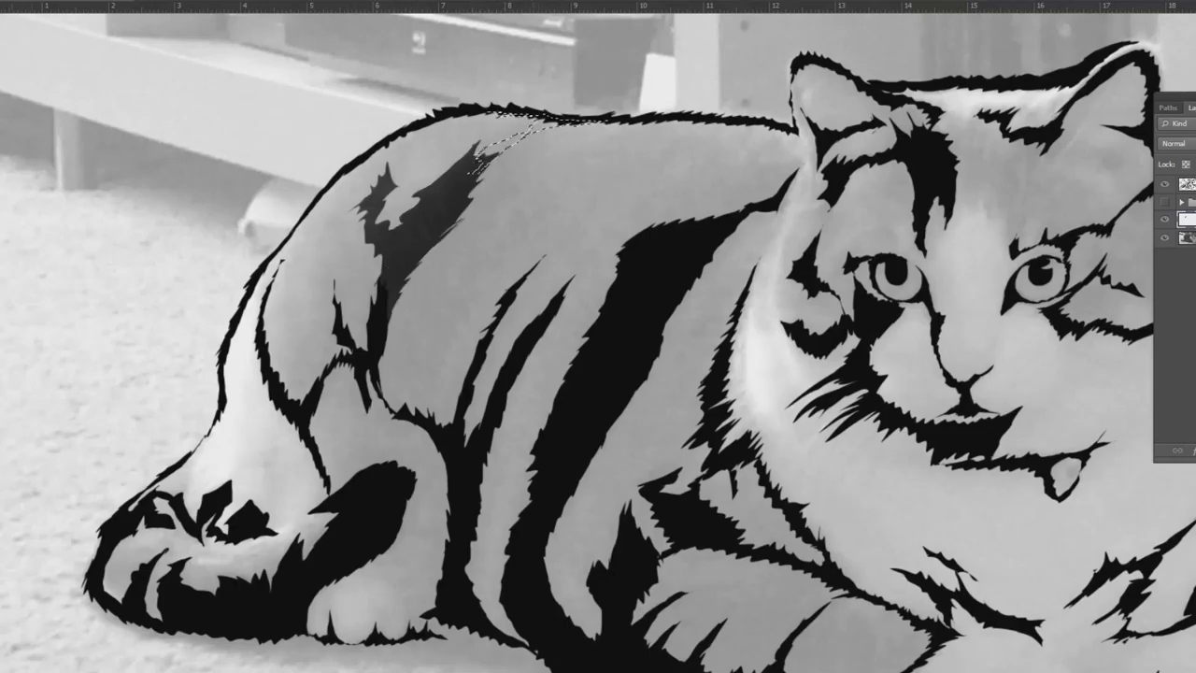
key(alt+BackSpace)
key(ctrl+d)
- Trace thin slivers that close the gaps in the body outline and fill them with black on the outline layer
scroll(204, 474, up, 3)
mouse_move(241, 297)
mouse_down()
mouse_move(207, 385)
mouse_move(177, 423)
mouse_move(239, 327)
mouse_up()
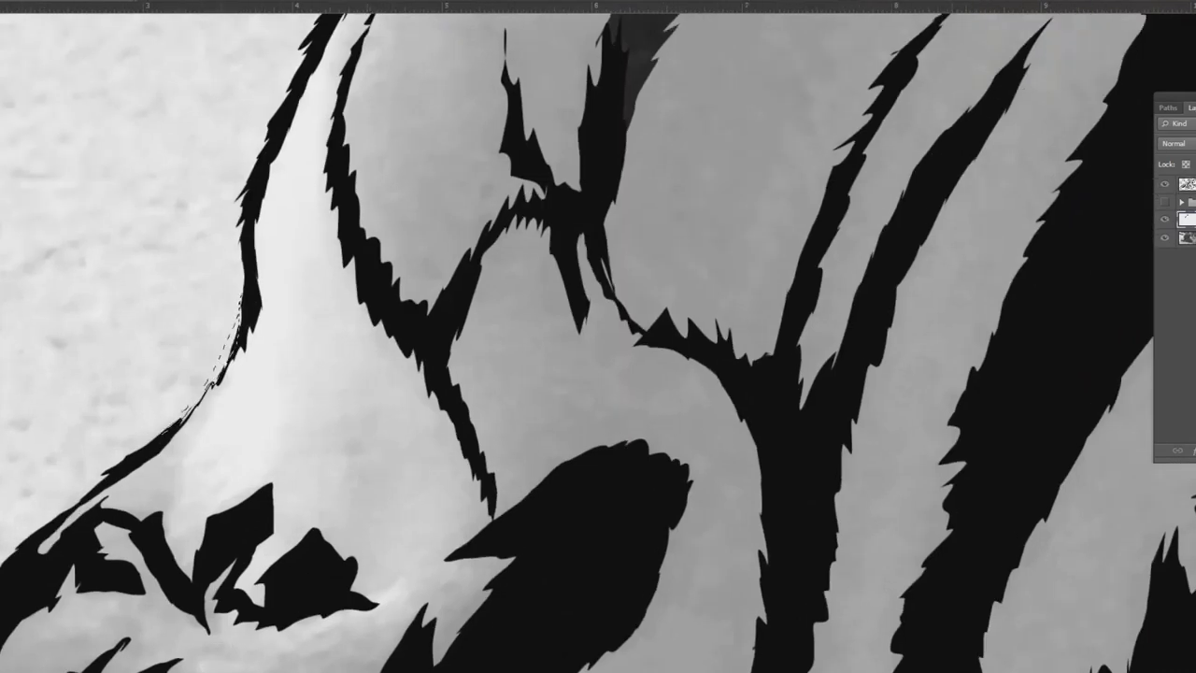
click(1187, 184)
key(alt+BackSpace)
scroll(383, 313, down, 3)
scroll(496, 504, up, 3)
mouse_move(432, 278)
mouse_down()
mouse_move(519, 297)
mouse_move(441, 318)
mouse_move(432, 280)
mouse_up()
key(alt+BackSpace)
scroll(598, 344, down, 5)
- Set the white layer's opacity to 100% and add an empty layer beneath the outline layer
click(1186, 219)
key(0)
click(1192, 202)
key(ctrl+shift+alt+n)
scroll(623, 344, up, 3)
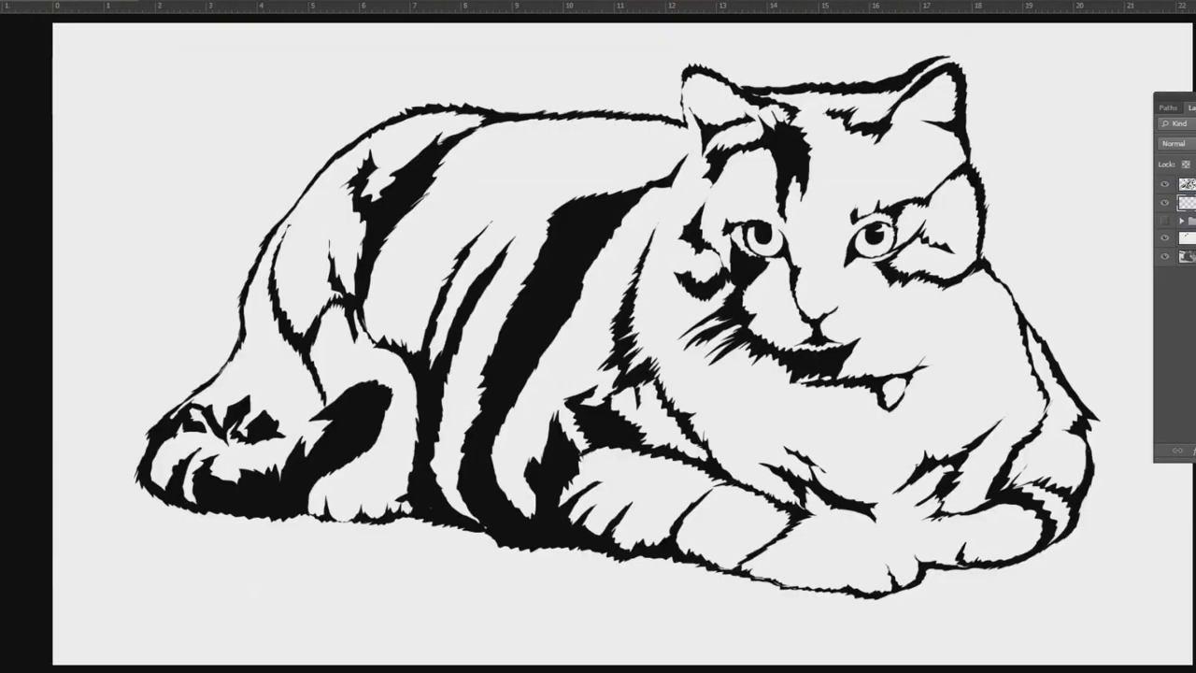
- Delete the empty layer and transfer the black haunch marks from the white layer to the outline layer
click(1164, 184)
click(1164, 184)
key(Delete)
click(1187, 219)
click(1165, 184)
click(402, 191)
click(1187, 184)
click(1164, 184)
click(1164, 184)
click(1164, 184)
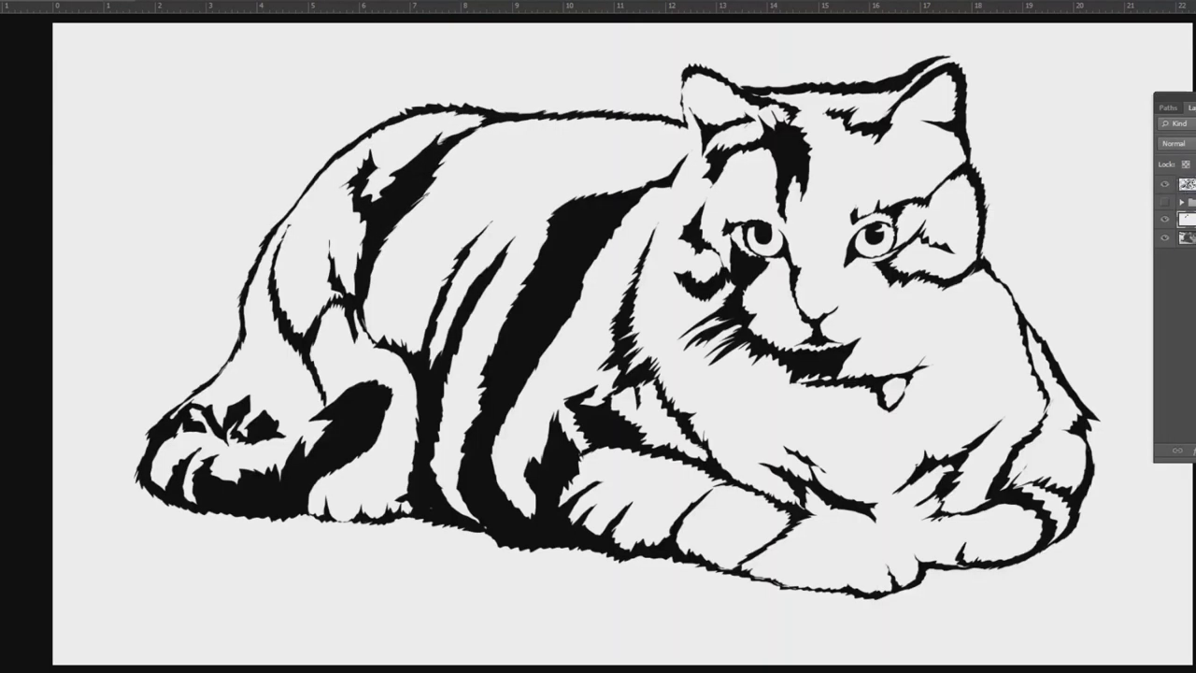
click(1164, 184)
drag(129, 61, 864, 480)
- Add a new layer beneath the outlines, paste in the "light grey" pattern image and place it over the cat's flank
key(ctrl+shift+alt+n)
key(ctrl+o)
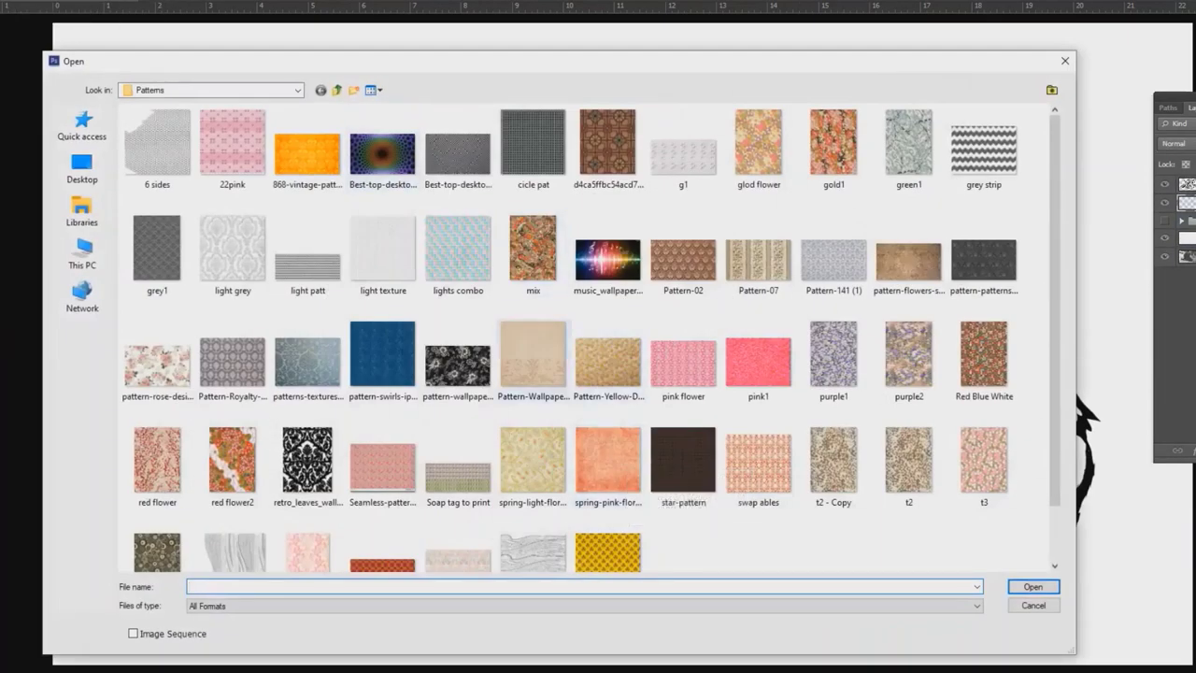
click(233, 254)
key(Return)
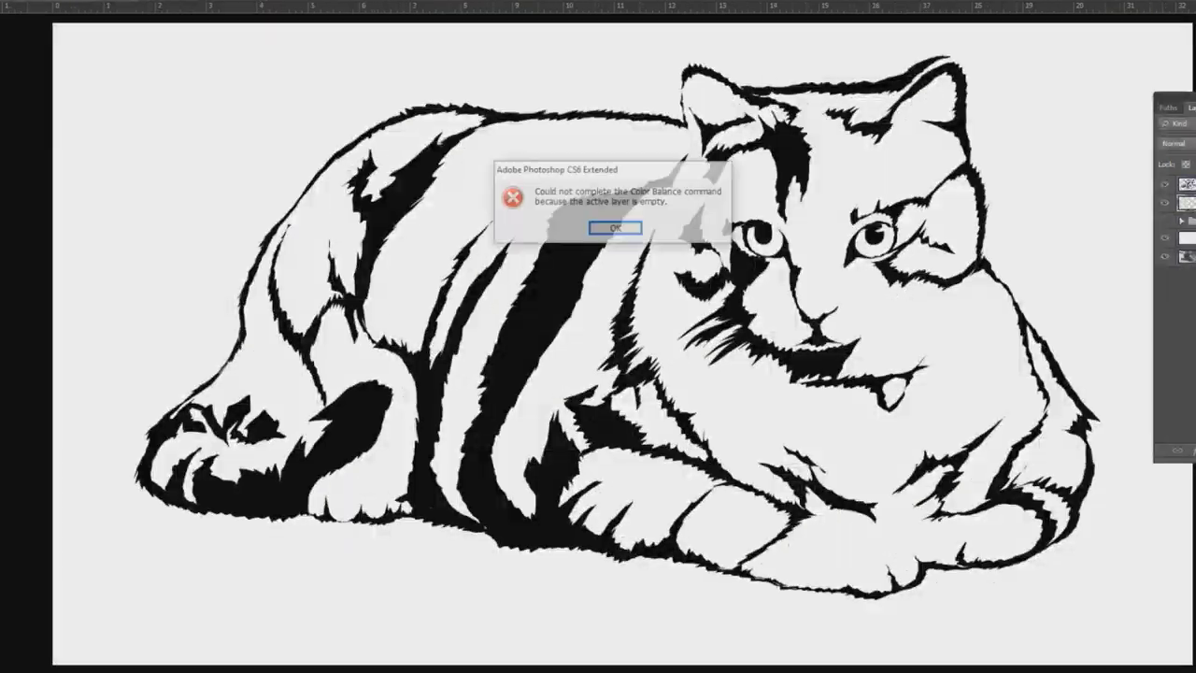
key(Return)
key(ctrl+v)
drag(701, 336, 560, 234)
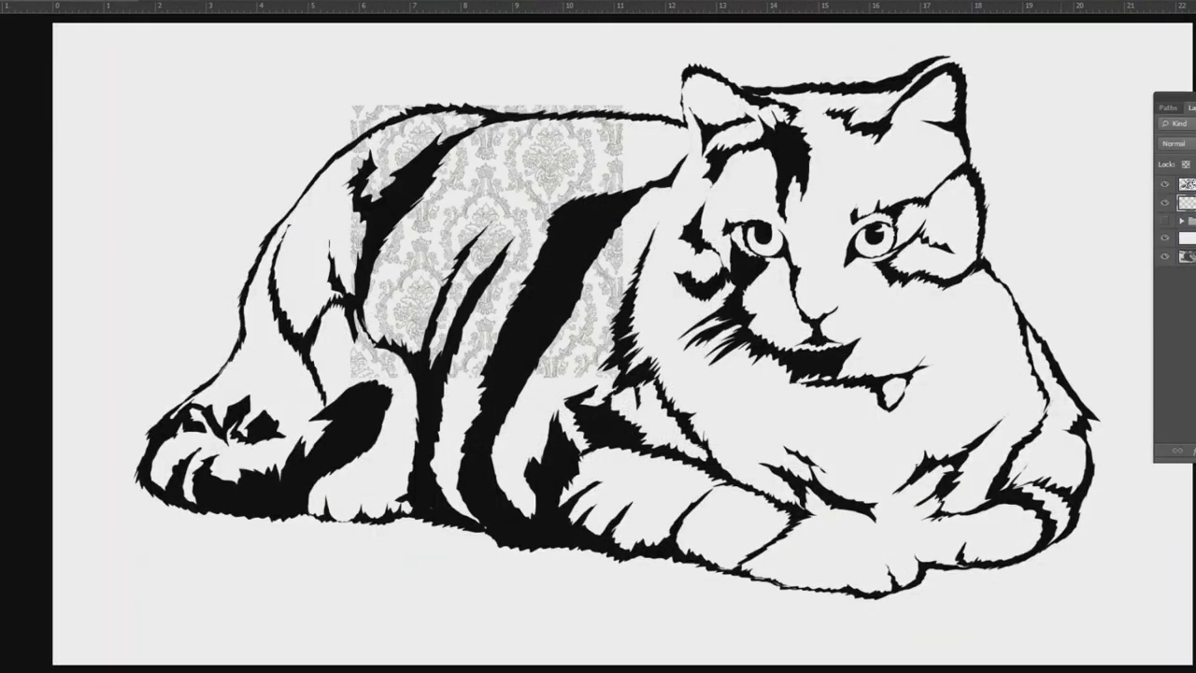
- Select the grey pattern lying beyond the back line and haunch patch and delete it
scroll(374, 108, up, 4)
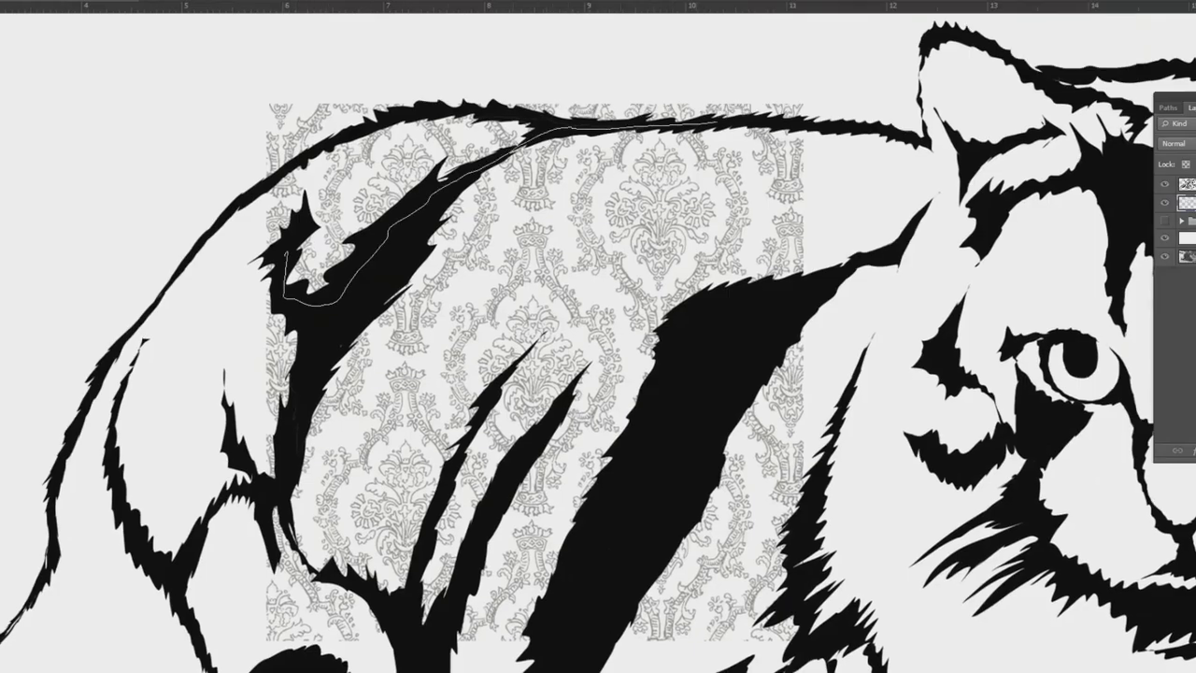
drag(720, 119, 245, 418)
drag(287, 252, 291, 271)
key(Delete)
key(ctrl+d)
- Select the grey pattern between the wide flank stripe and the neck fur, delete it and deselect
drag(534, 327, 541, 202)
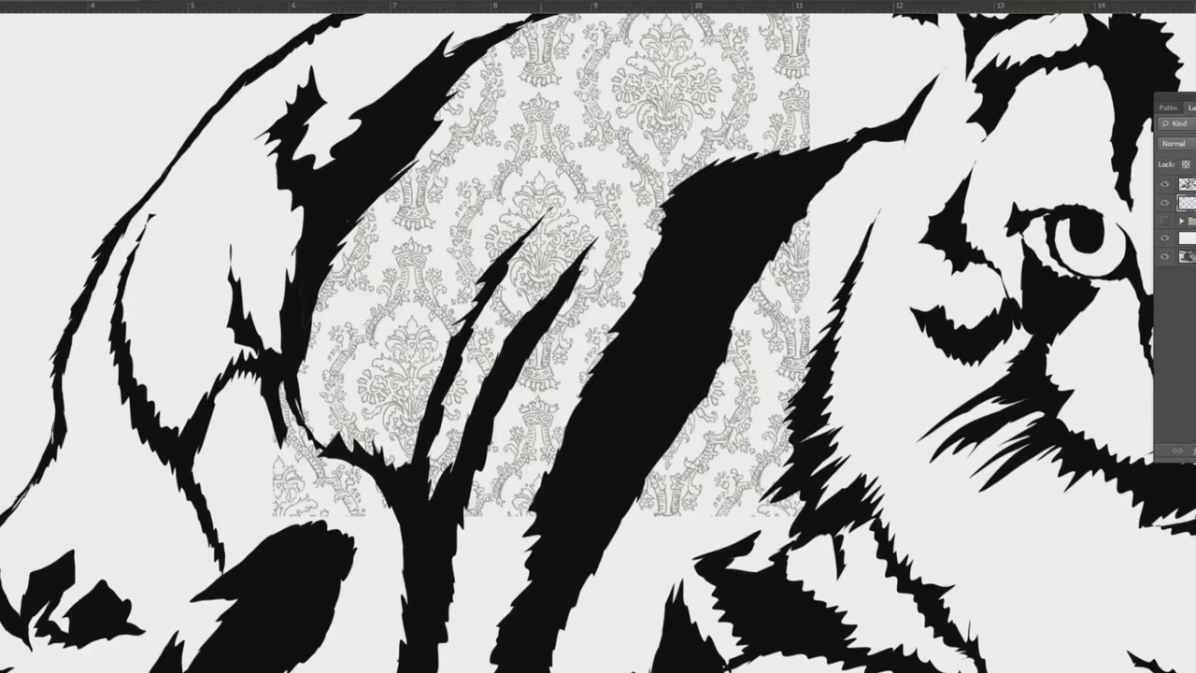
drag(836, 154, 717, 215)
mouse_move(717, 215)
mouse_down()
mouse_move(680, 239)
mouse_move(766, 229)
mouse_up()
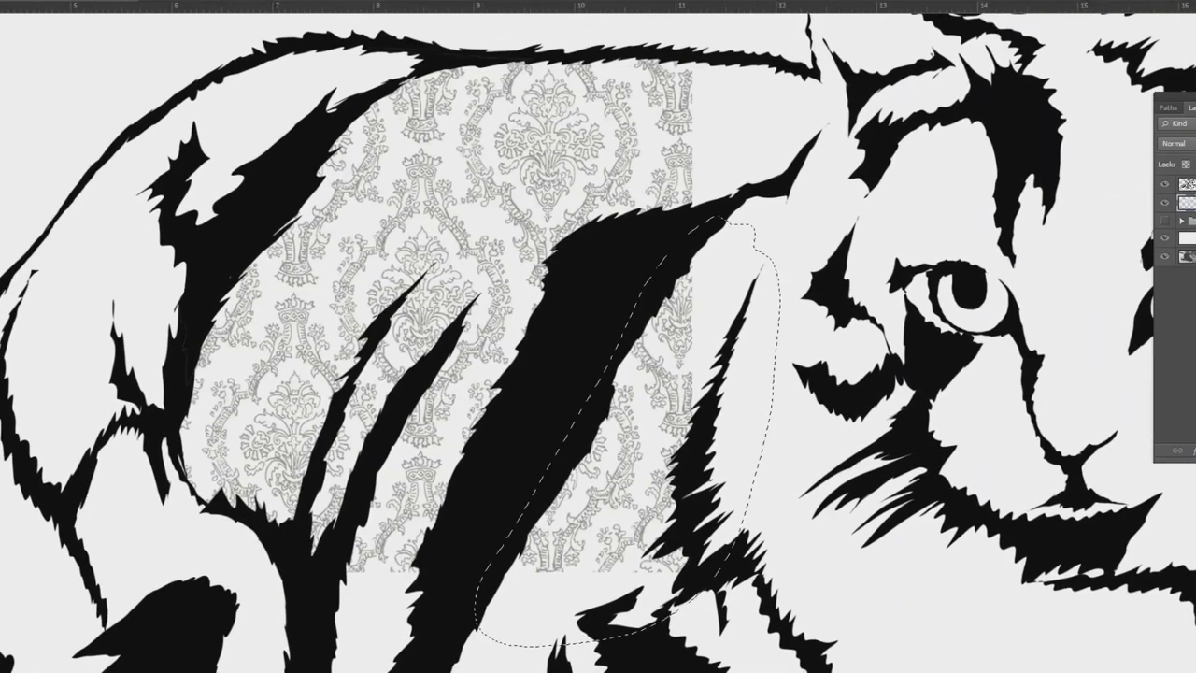
key(Delete)
key(ctrl+d)
scroll(811, 276, down, 2)
- Open the Pattern-Royalty image, paste it over the left-hand ear and forehead, and duplicate it over the right-hand ear
key(ctrl+o)
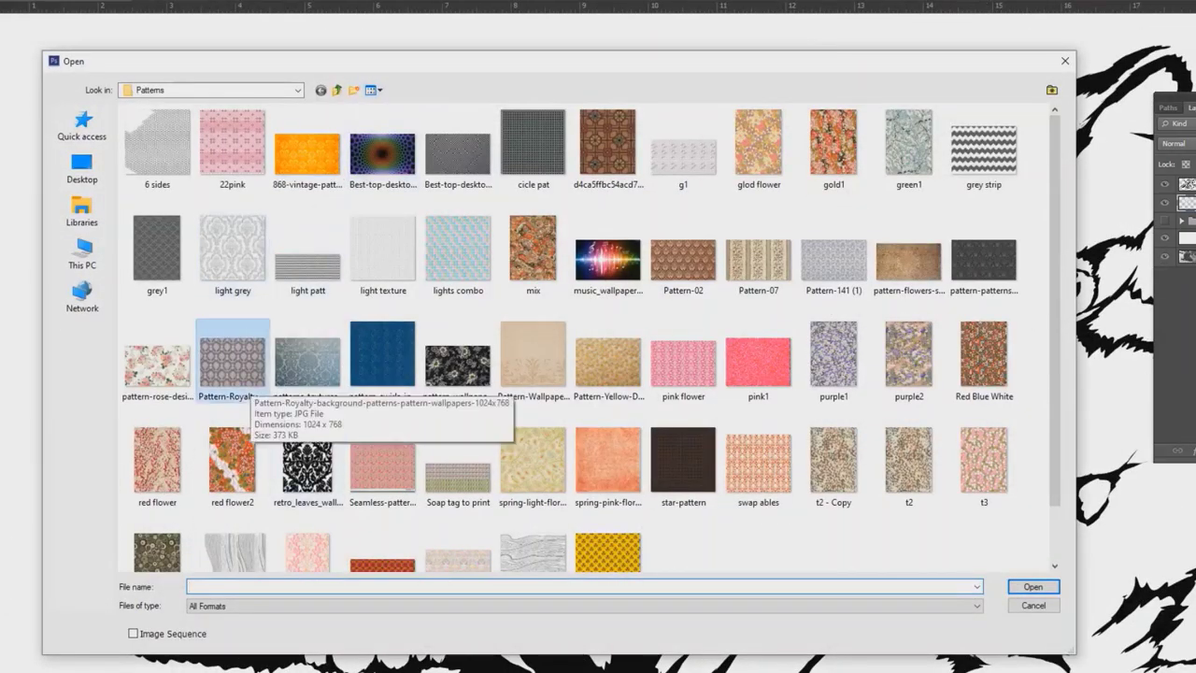
double_click(247, 370)
key(ctrl+a)
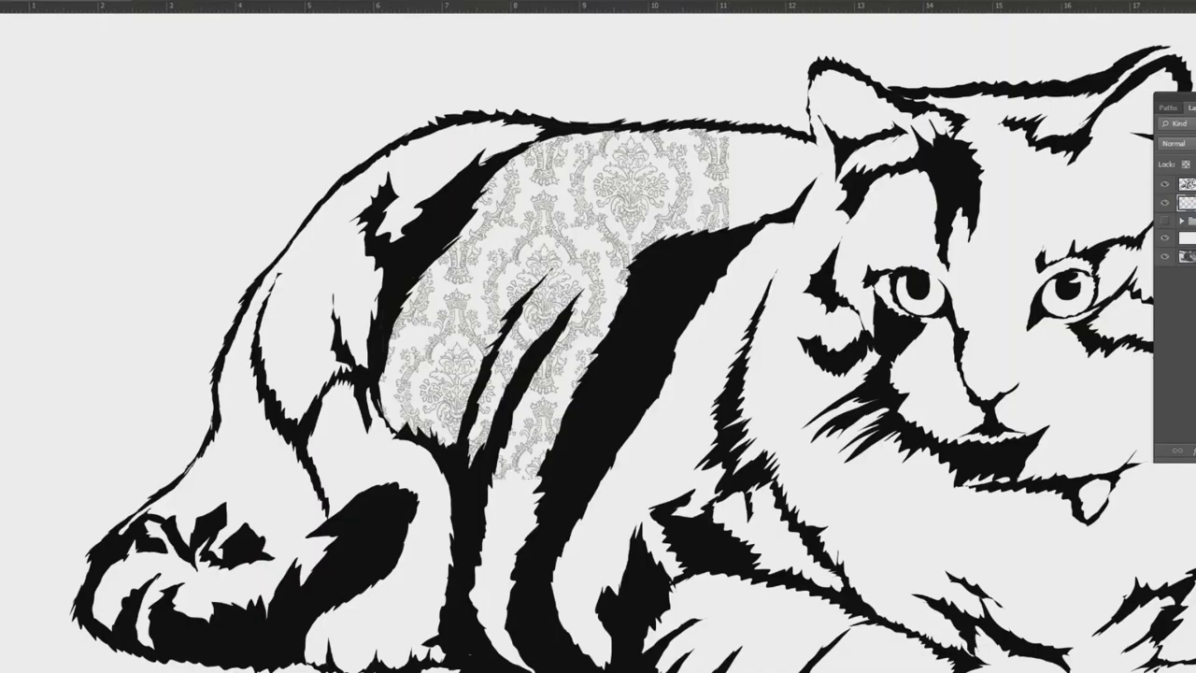
key(ctrl+v)
scroll(615, 301, down, 2)
drag(615, 301, 837, 133)
drag(804, 57, 991, 52)
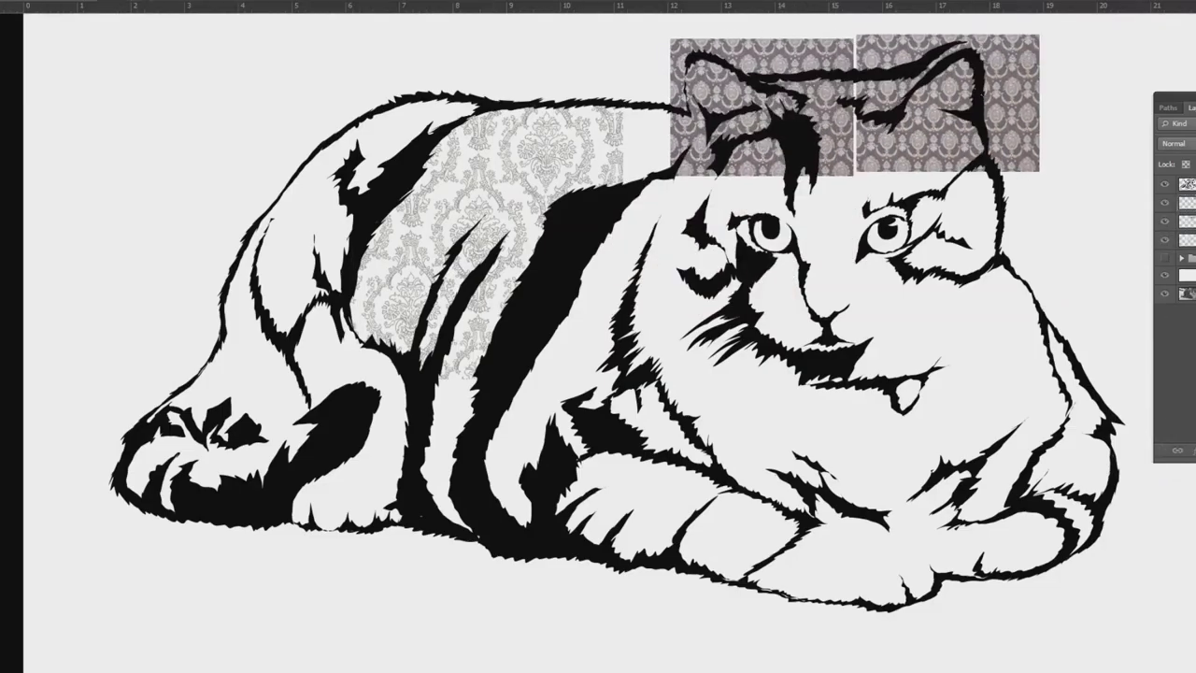
scroll(836, 30, up, 3)
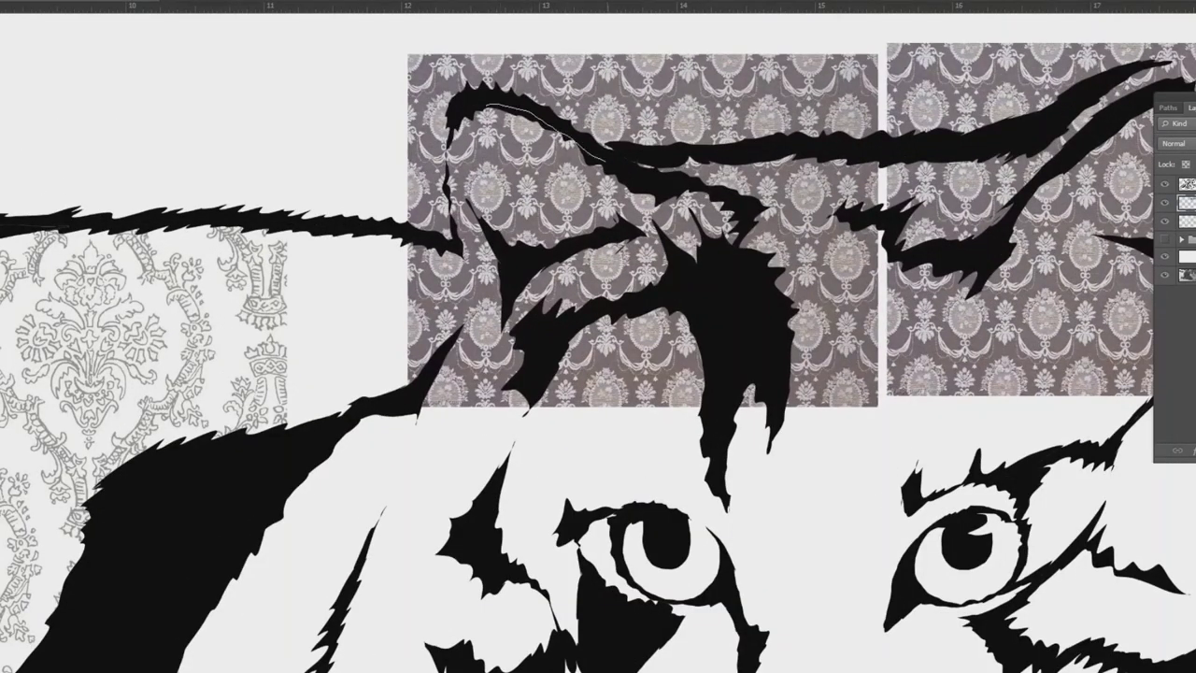
- Select the insides of both ears, invert the selection, delete the surrounding Pattern-Royalty pattern and deselect
drag(953, 206, 600, 263)
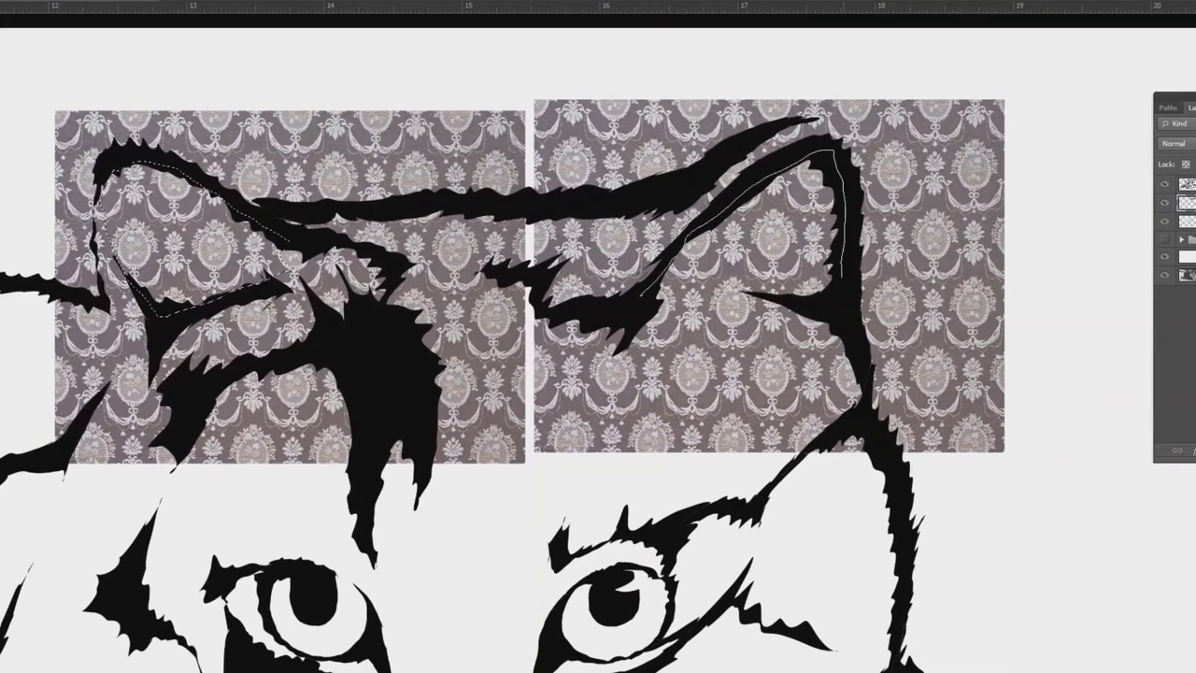
drag(730, 291, 655, 292)
key(ctrl+shift+i)
key(Delete)
key(ctrl+d)
scroll(941, 96, down, 4)
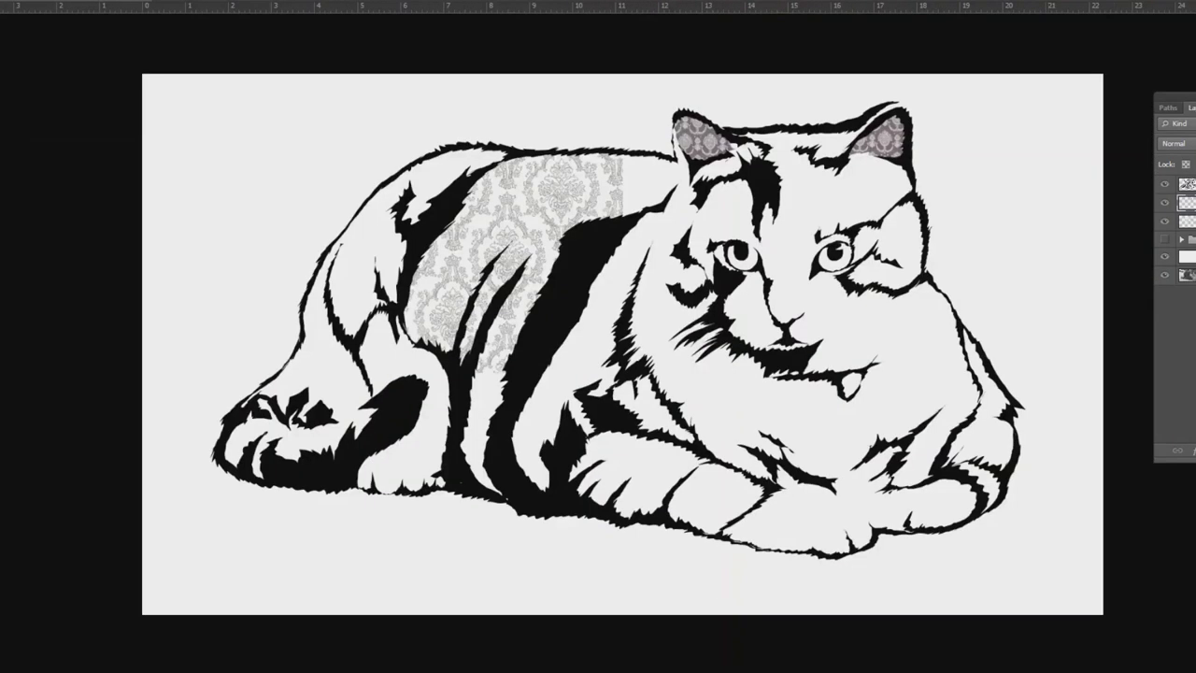
- Open the blue damask pattern-textures image, brighten it and set its Hue/Saturation lightness to +1
key(ctrl+o)
double_click(309, 359)
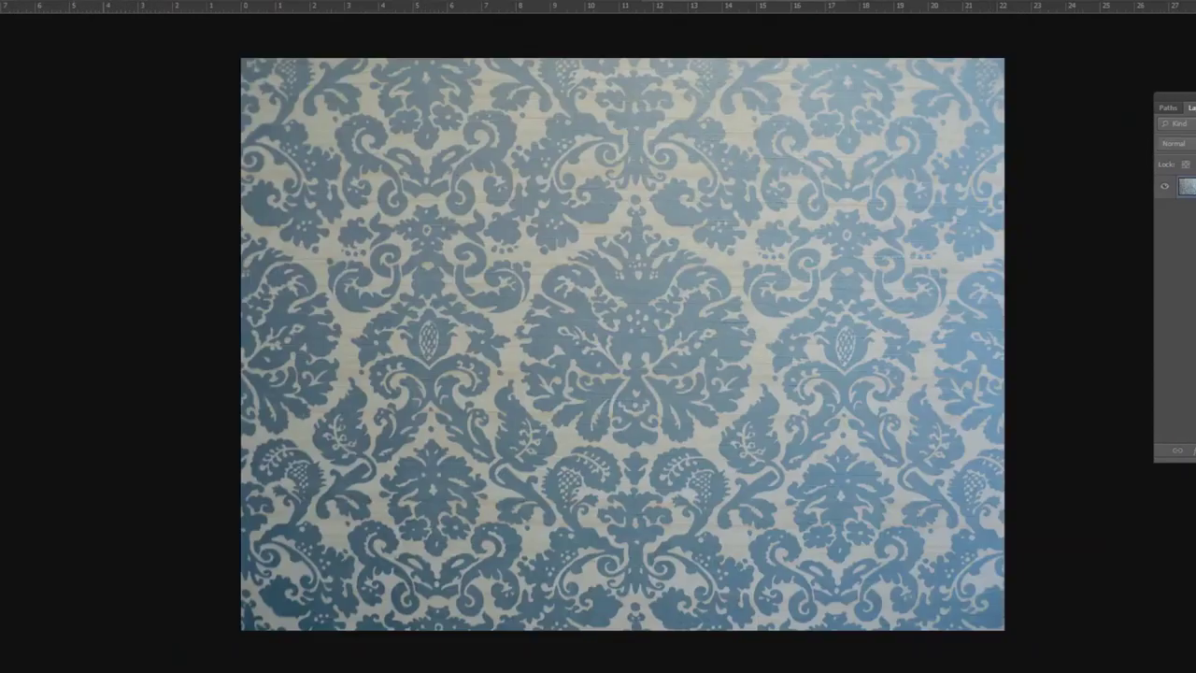
click(28, 0)
mouse_move(56, 0)
click(210, 3)
drag(307, 270, 283, 270)
click(356, 134)
click(28, 0)
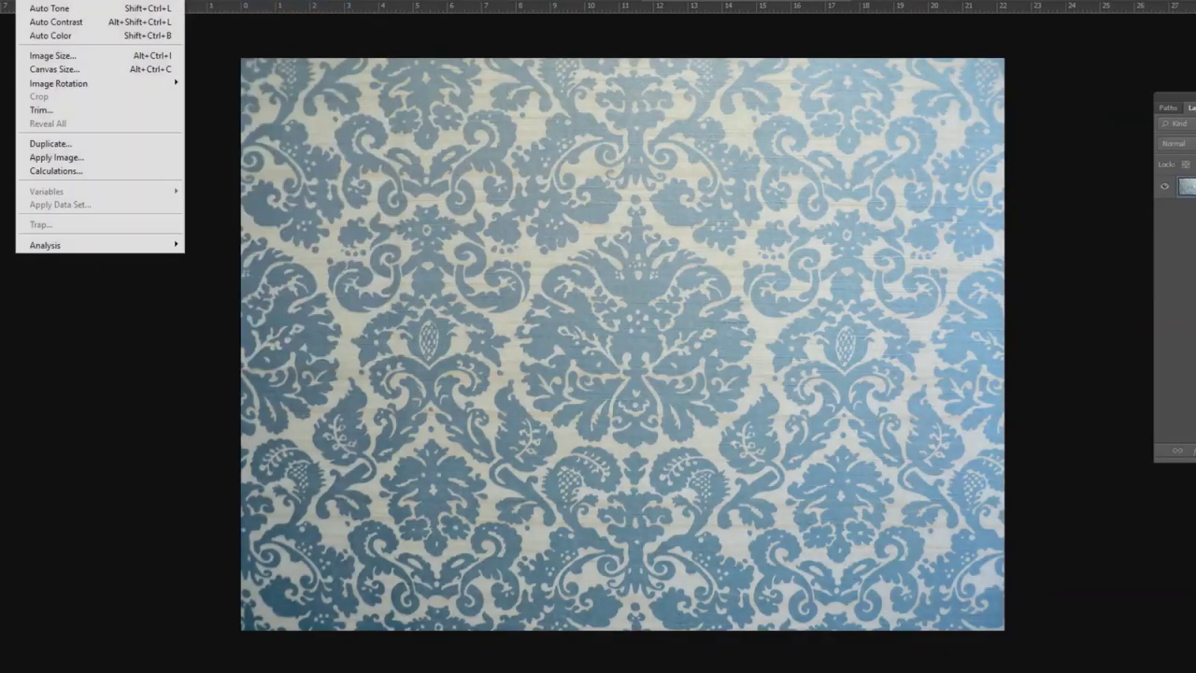
click(224, 63)
mouse_move(234, 210)
mouse_down()
mouse_move(222, 210)
mouse_move(234, 210)
mouse_up()
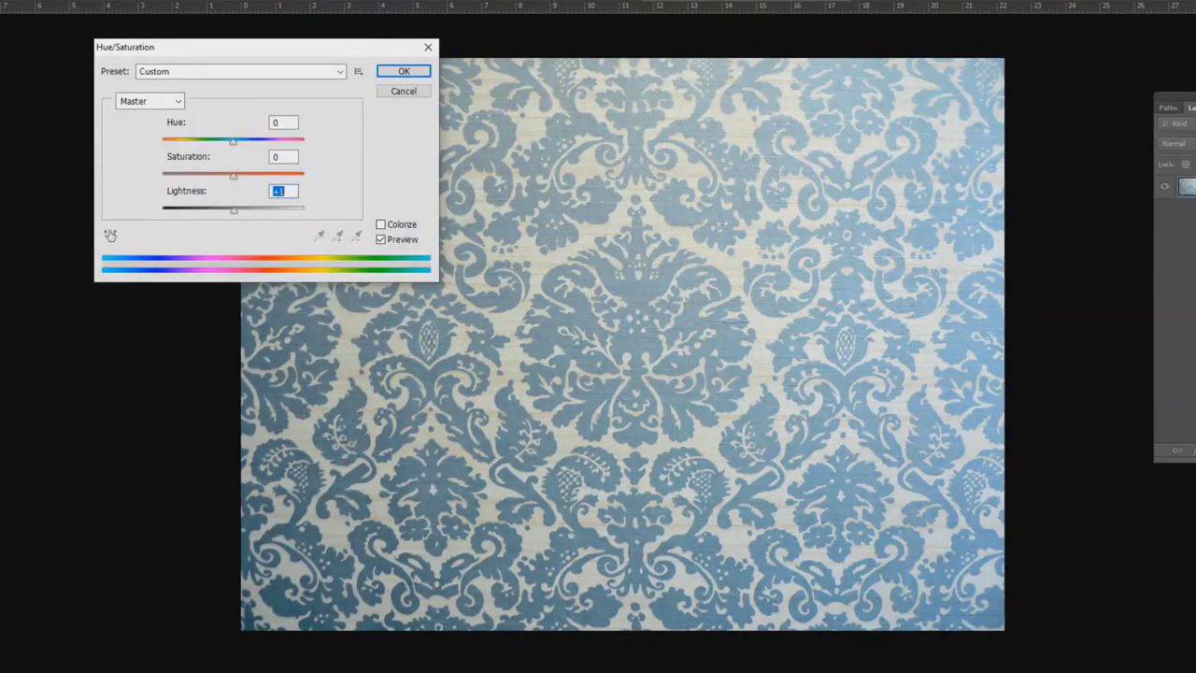
key(Return)
- Copy the whole blue damask image into the cat document and fit it to the striped upper foreleg
key(ctrl+a)
key(ctrl+c)
key(ctrl+Tab)
key(ctrl+v)
drag(712, 403, 762, 519)
scroll(761, 519, up, 5)
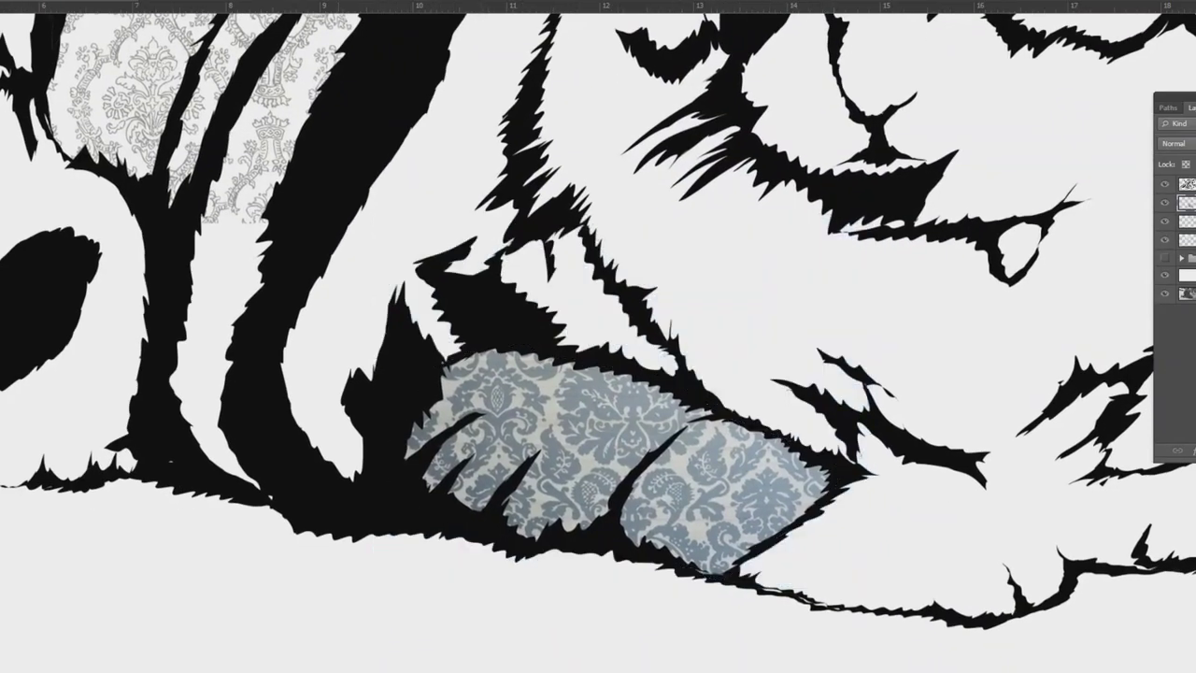
key(ctrl+0)
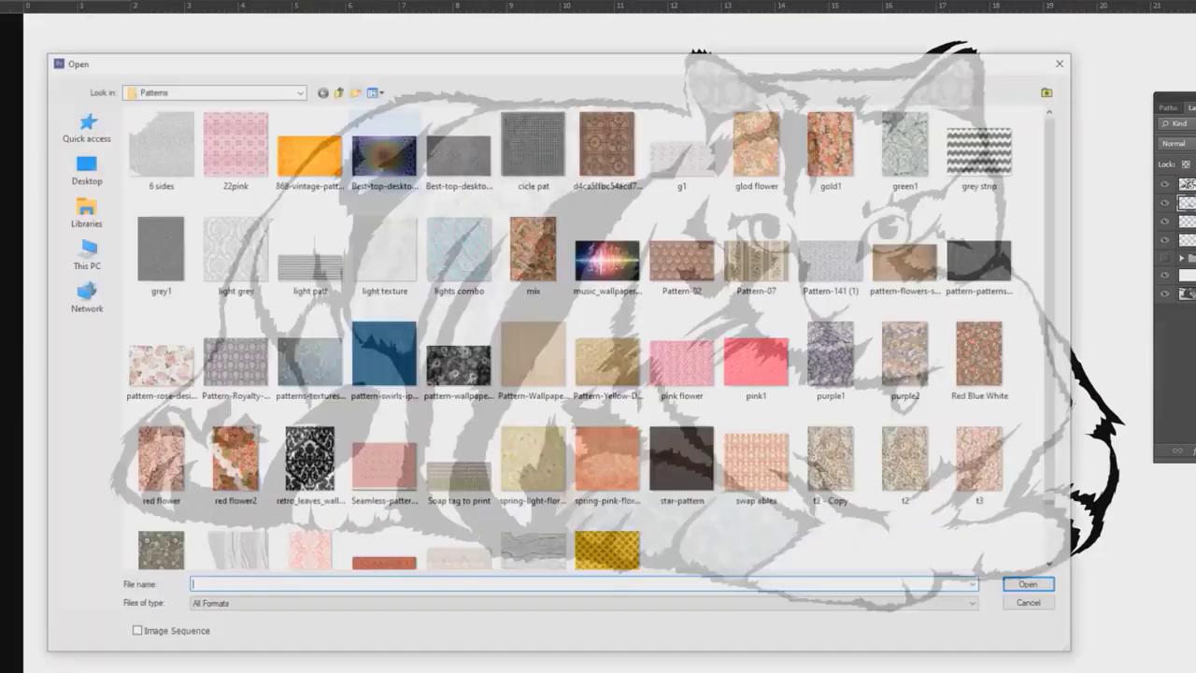
- Paste the grey chevron pattern over the hindquarters, duplicate it directly below, merge both copies and set the opacity to 50%
click(310, 252)
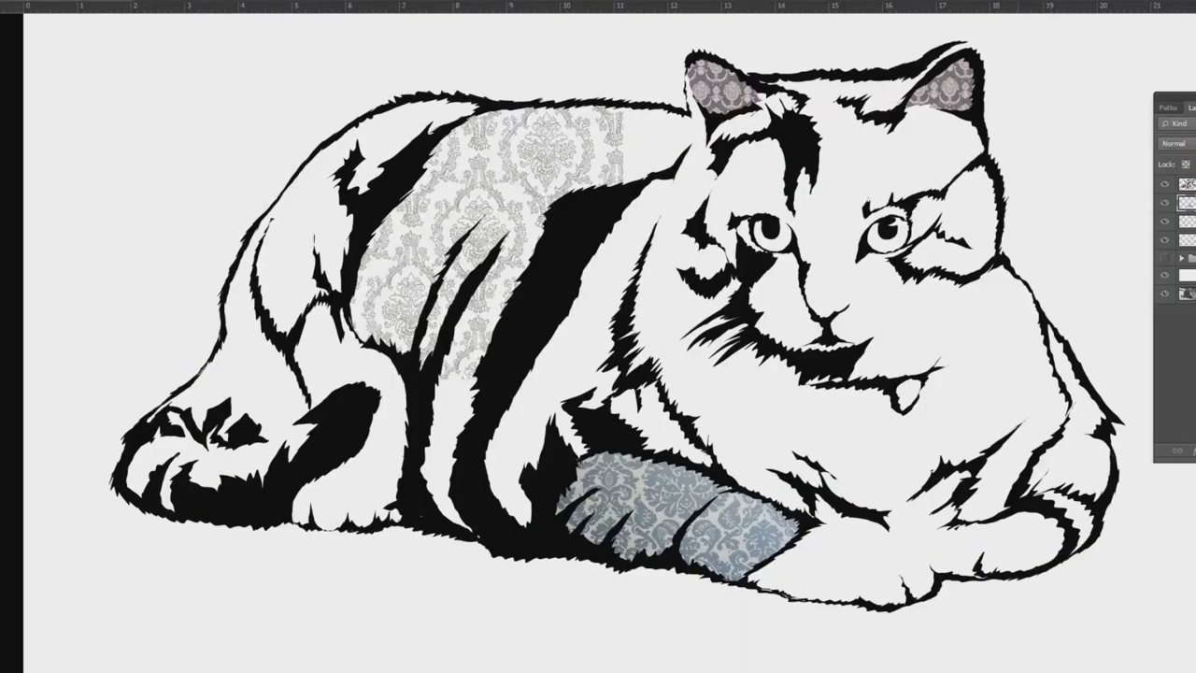
key(ctrl+v)
drag(740, 349, 488, 178)
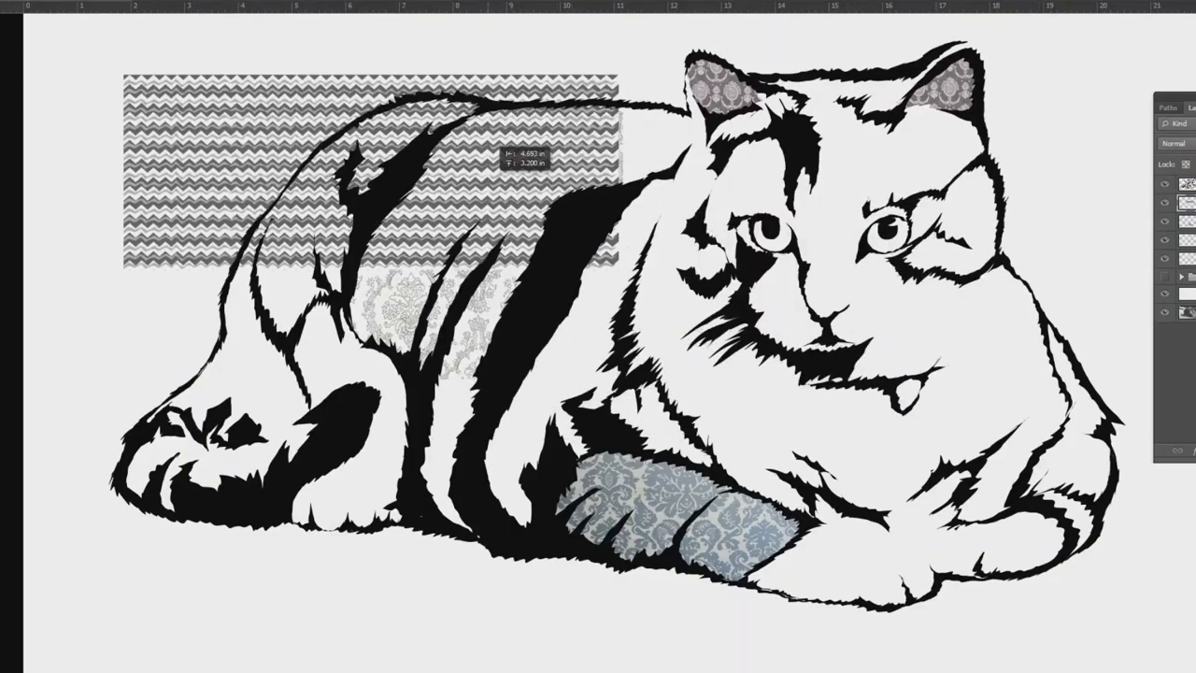
drag(1186, 203, 1191, 446)
drag(519, 166, 519, 355)
key(ctrl+e)
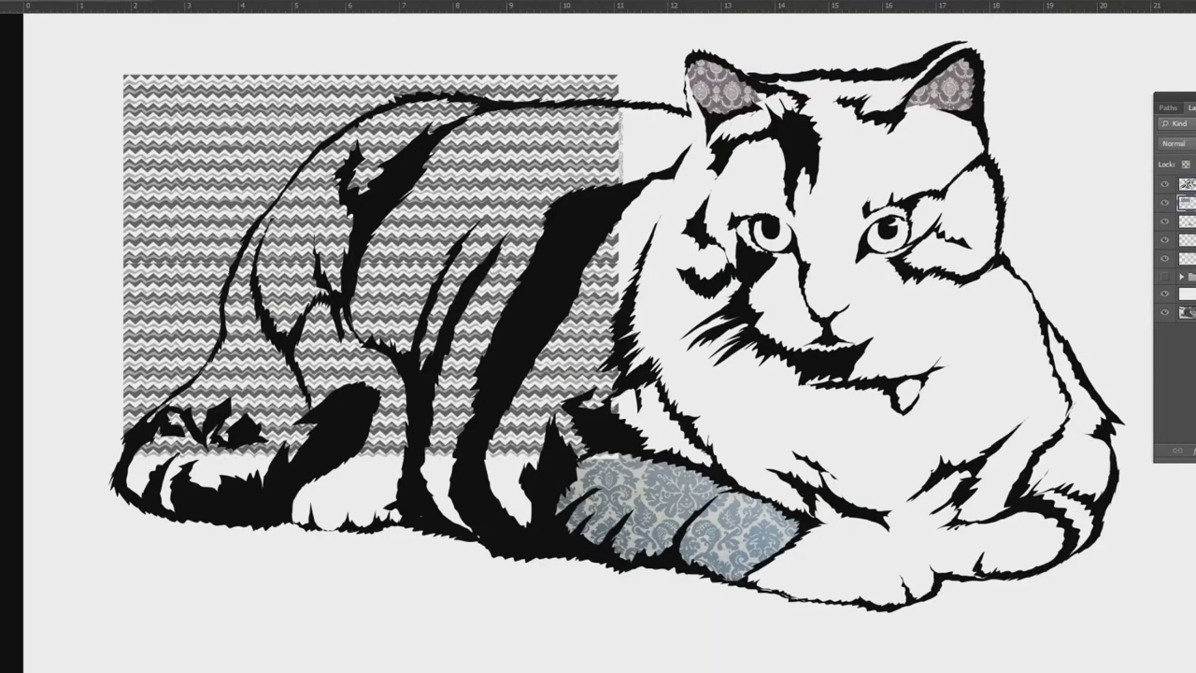
key(5)
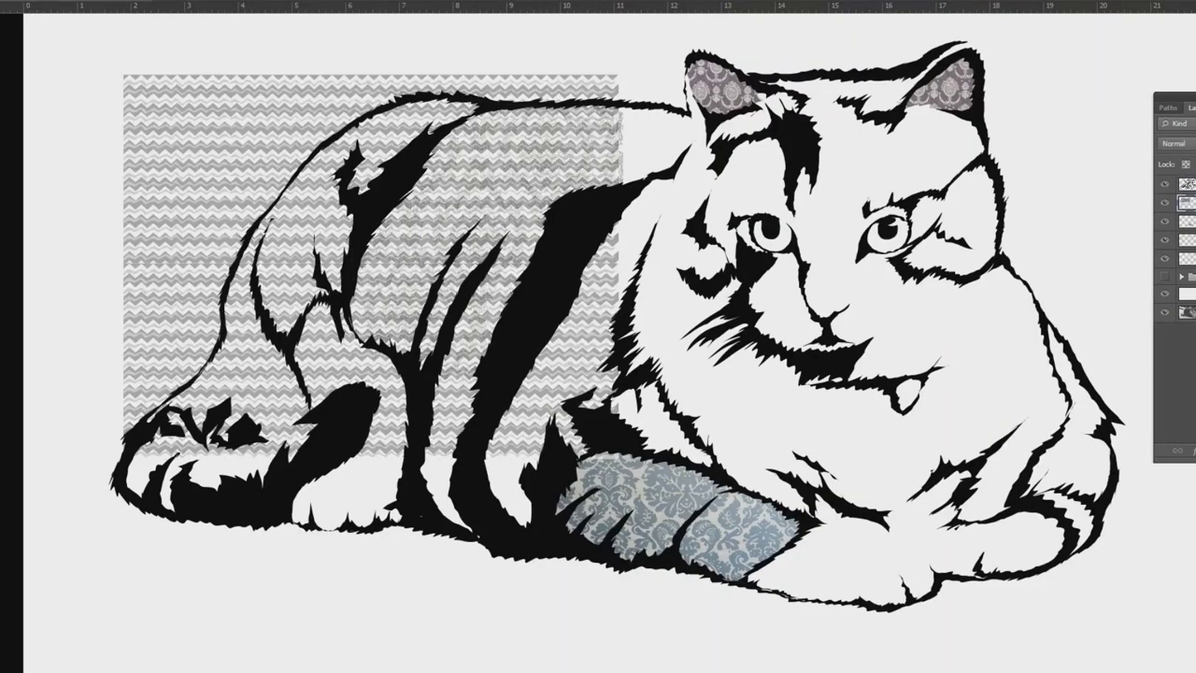
- Select the chevron pattern lying over the damask flank and the adjoining stripes, delete it and deselect
scroll(472, 340, up, 5)
scroll(556, 421, down, 3)
drag(431, 103, 361, 209)
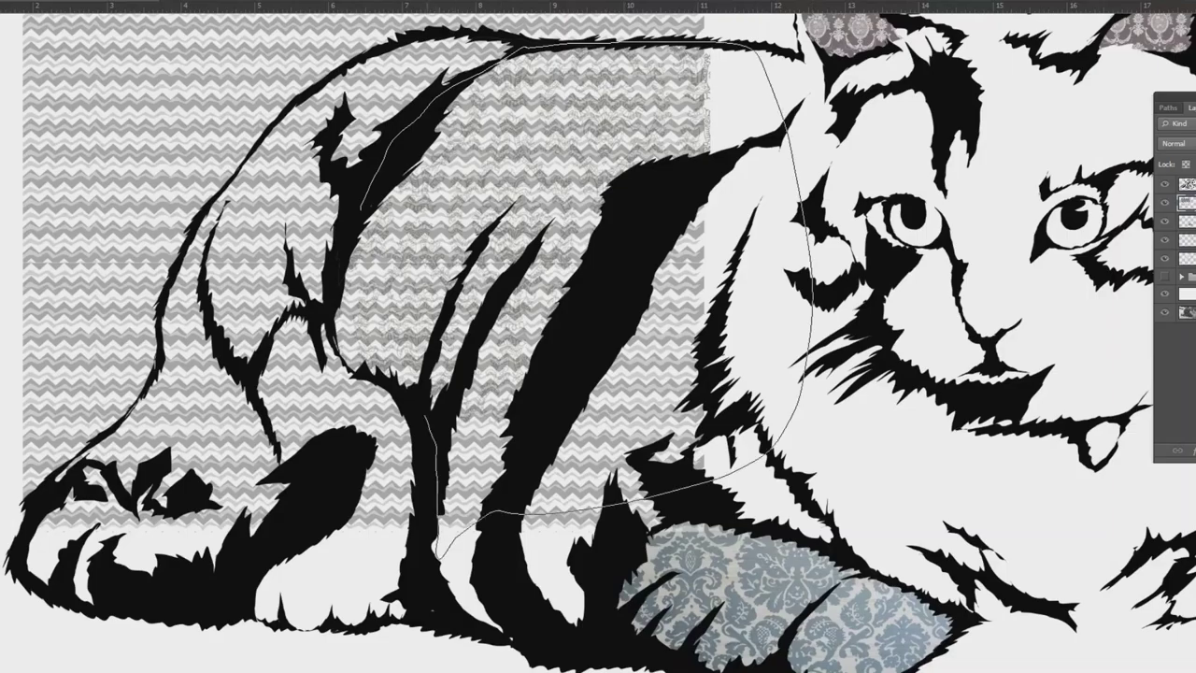
drag(414, 401, 361, 209)
key(Delete)
key(ctrl+d)
drag(481, 505, 490, 494)
key(Delete)
key(ctrl+d)
drag(524, 374, 639, 371)
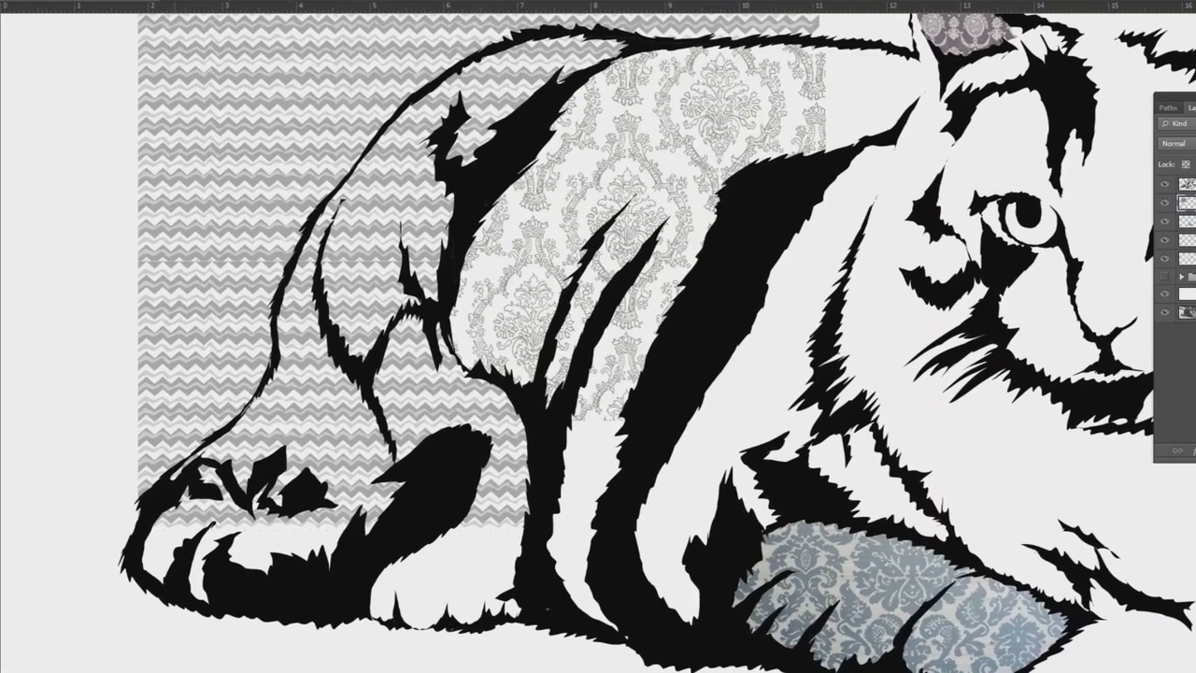
- Delete the chevron pattern outside the rump outline, from the tail up along the lower haunch
drag(259, 397, 140, 509)
key(Delete)
key(ctrl+d)
scroll(280, 370, up, 5)
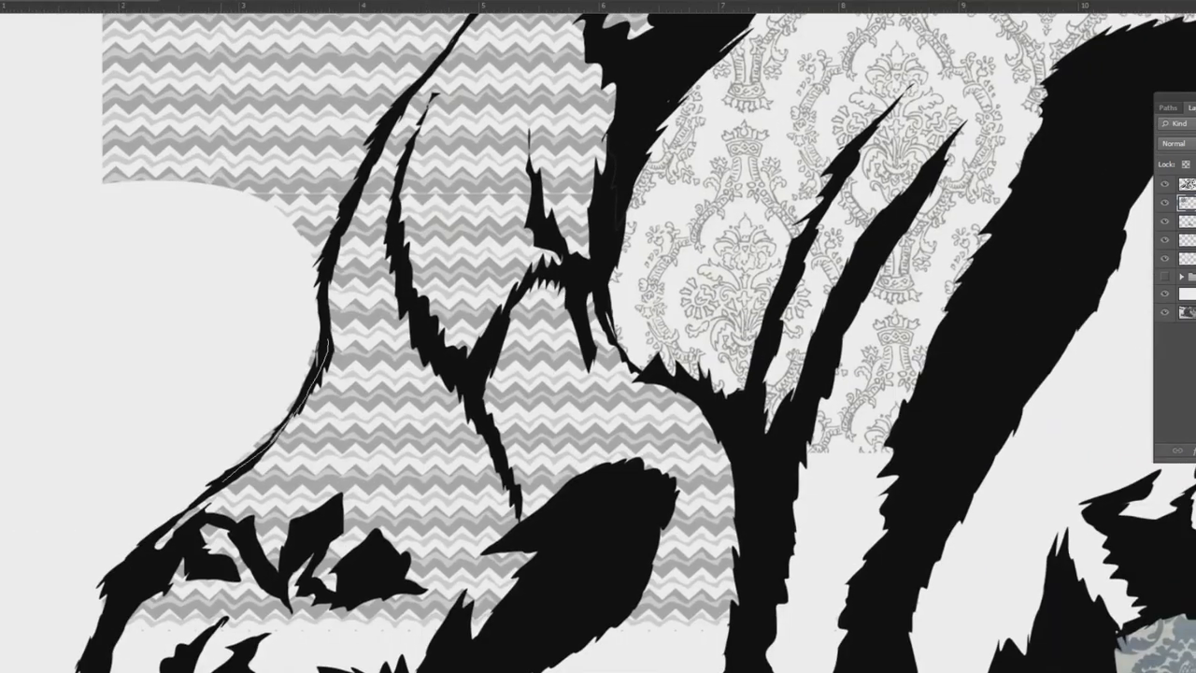
scroll(569, 336, up, 2)
drag(378, 166, 113, 299)
key(Delete)
key(ctrl+d)
- Select the chevron pattern just outside the upper haunch and back line, delete it and deselect
drag(374, 140, 240, 377)
drag(234, 376, 284, 346)
drag(1120, 63, 112, 378)
key(Delete)
key(ctrl+d)
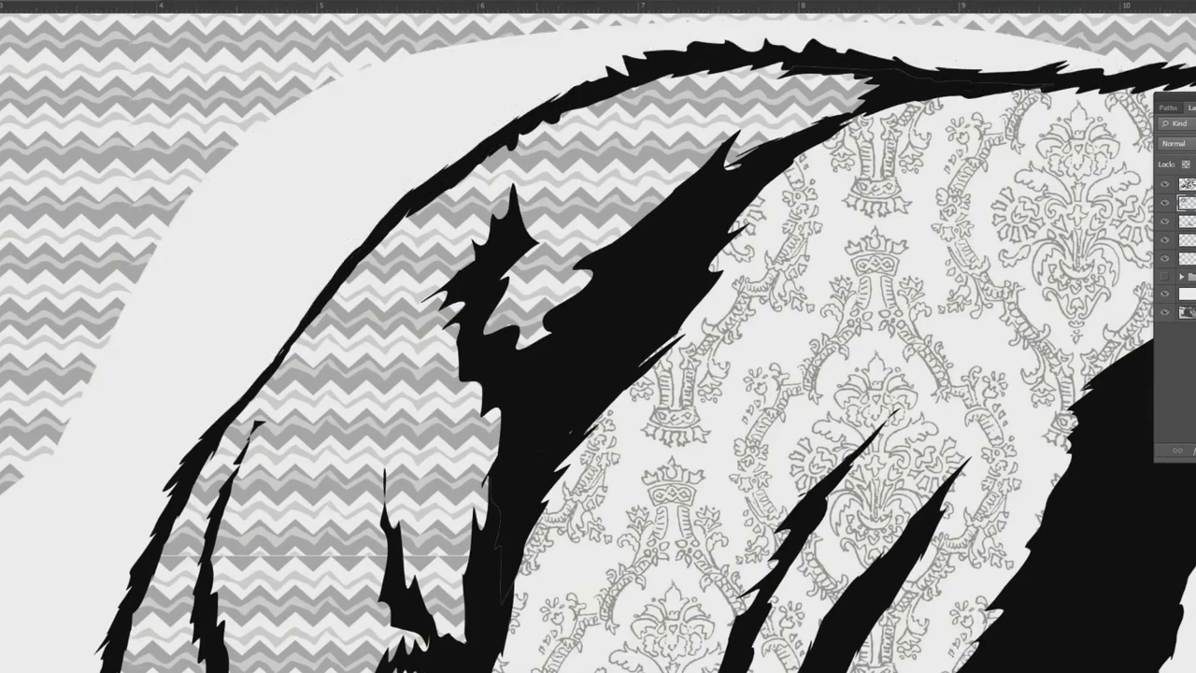
- Delete the remaining chevron areas and scraps in the background behind the haunch and above the back
scroll(535, 427, down, 5)
mouse_move(431, 313)
mouse_down()
mouse_move(115, 454)
mouse_move(609, 245)
mouse_move(434, 315)
mouse_up()
key(Delete)
key(ctrl+d)
drag(661, 227, 671, 222)
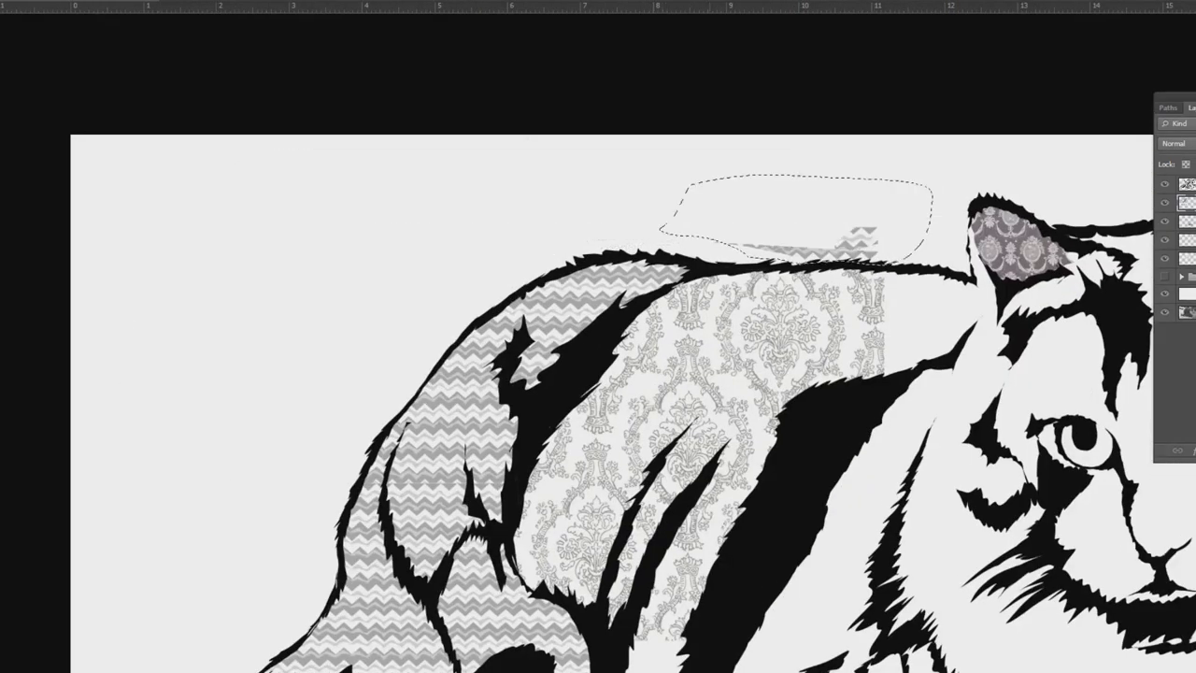
key(Delete)
key(ctrl+d)
scroll(659, 229, down, 5)
scroll(572, 166, up, 6)
drag(561, 149, 543, 143)
key(ctrl+0)
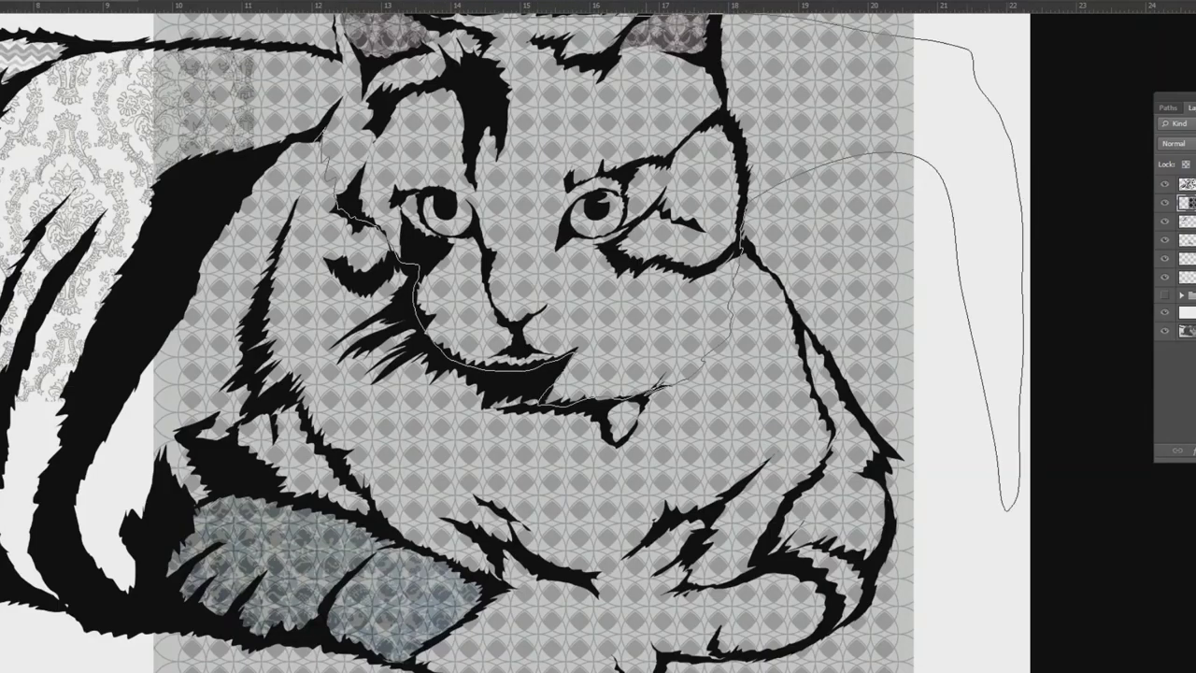
- Select the circle pattern covering the cat's face, forehead and ears, delete it and deselect
drag(783, 181, 741, 248)
key(Delete)
key(ctrl+d)
drag(432, 86, 472, 211)
mouse_move(472, 212)
mouse_down()
mouse_move(995, 224)
mouse_move(153, 284)
mouse_up()
key(Delete)
key(ctrl+d)
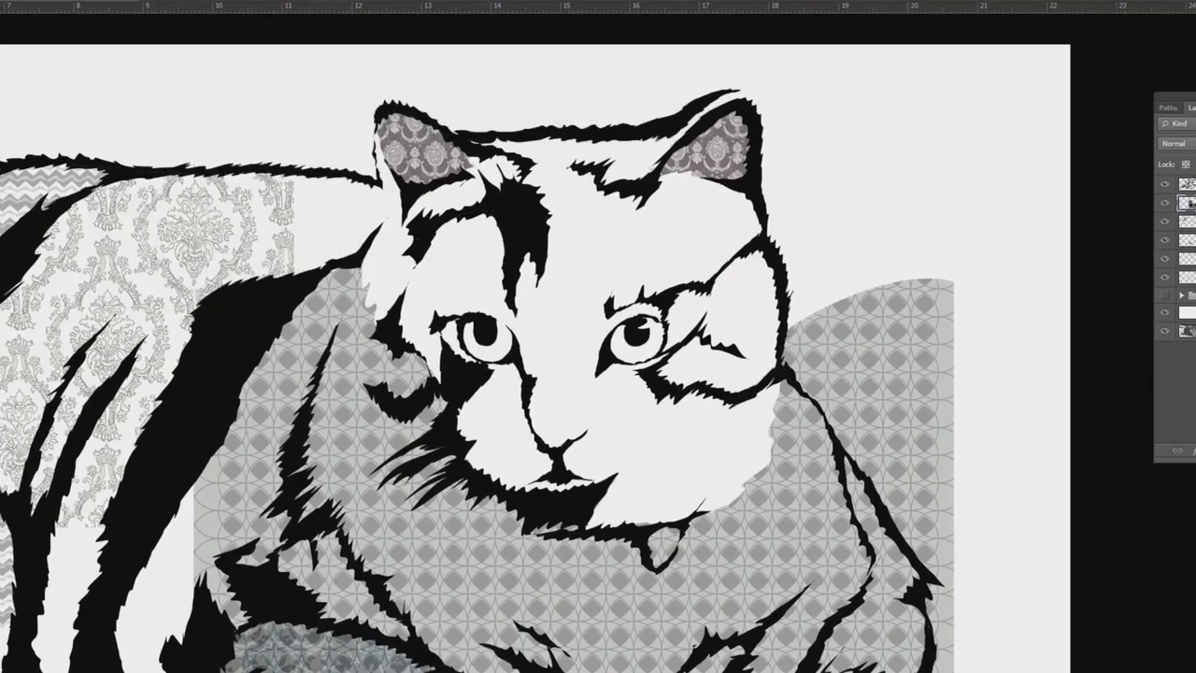
- Delete the circle pattern outside the chest and neck fur, and restore the pattern layer to full opacity
drag(392, 327, 429, 251)
drag(946, 469, 826, 243)
key(Delete)
key(ctrl+d)
mouse_move(748, 523)
mouse_down()
mouse_move(757, 320)
mouse_move(751, 329)
mouse_up()
drag(707, 410, 753, 373)
mouse_move(906, 323)
mouse_down()
mouse_move(786, 631)
mouse_move(292, 15)
mouse_up()
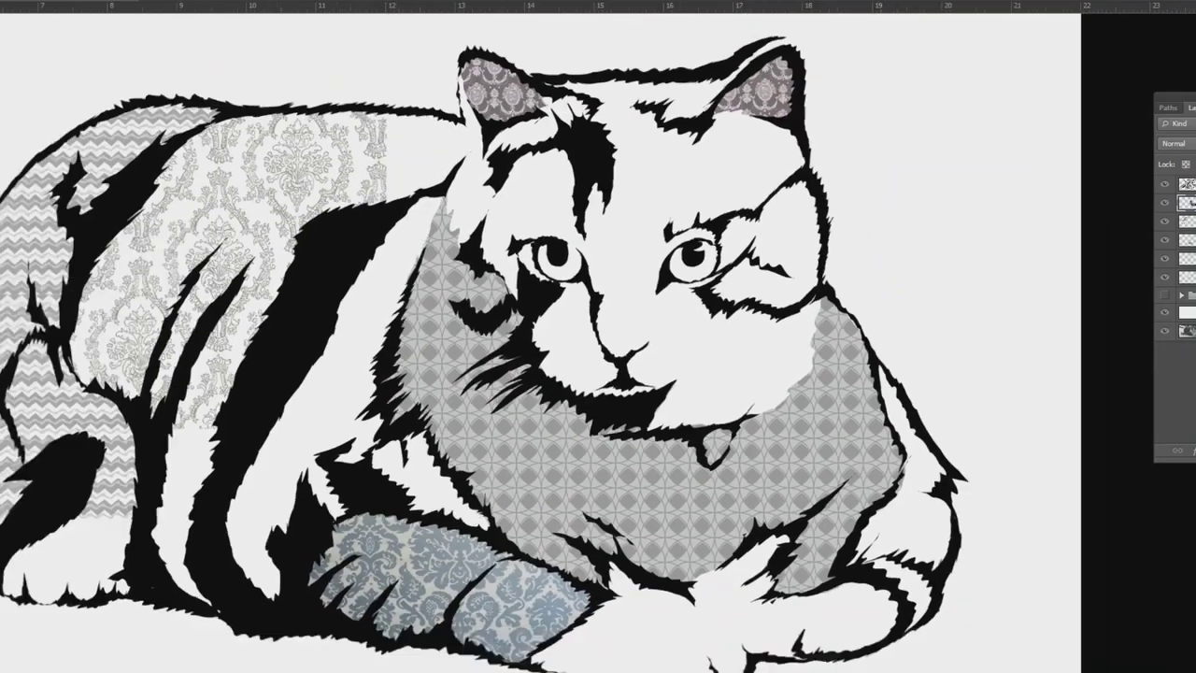
key(ctrl+0)
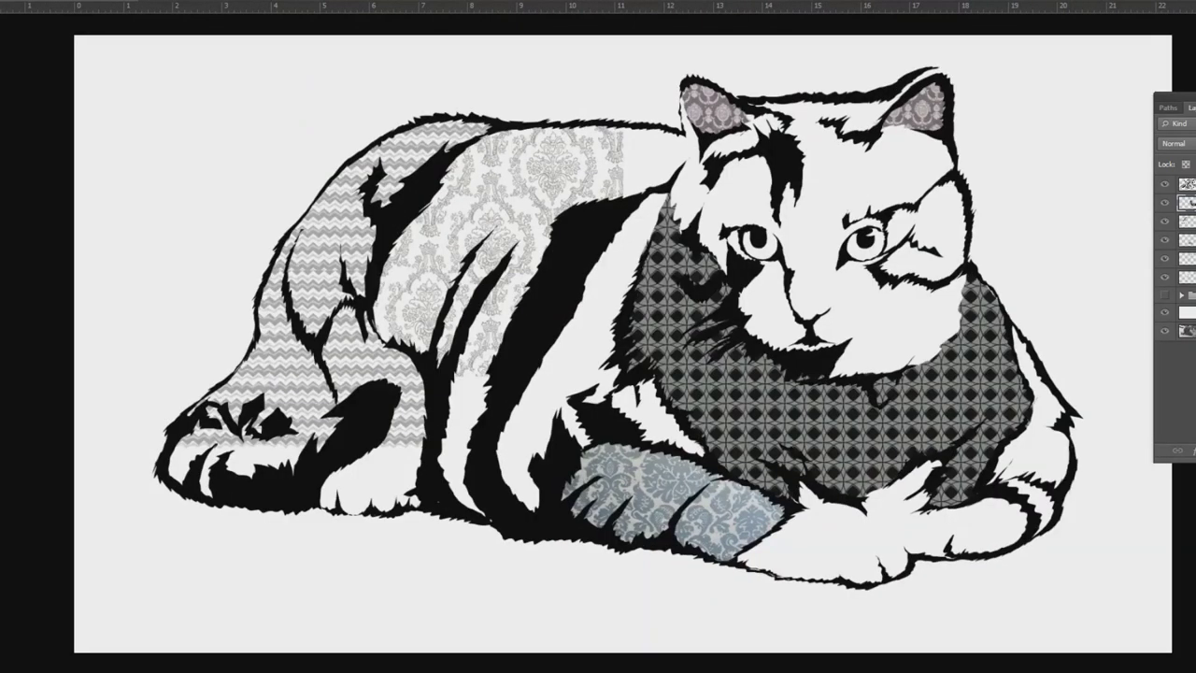
- Open the green1 floral image, paste it beside the neck fur and duplicate it to cover more of the body
key(ctrl+o)
click(912, 140)
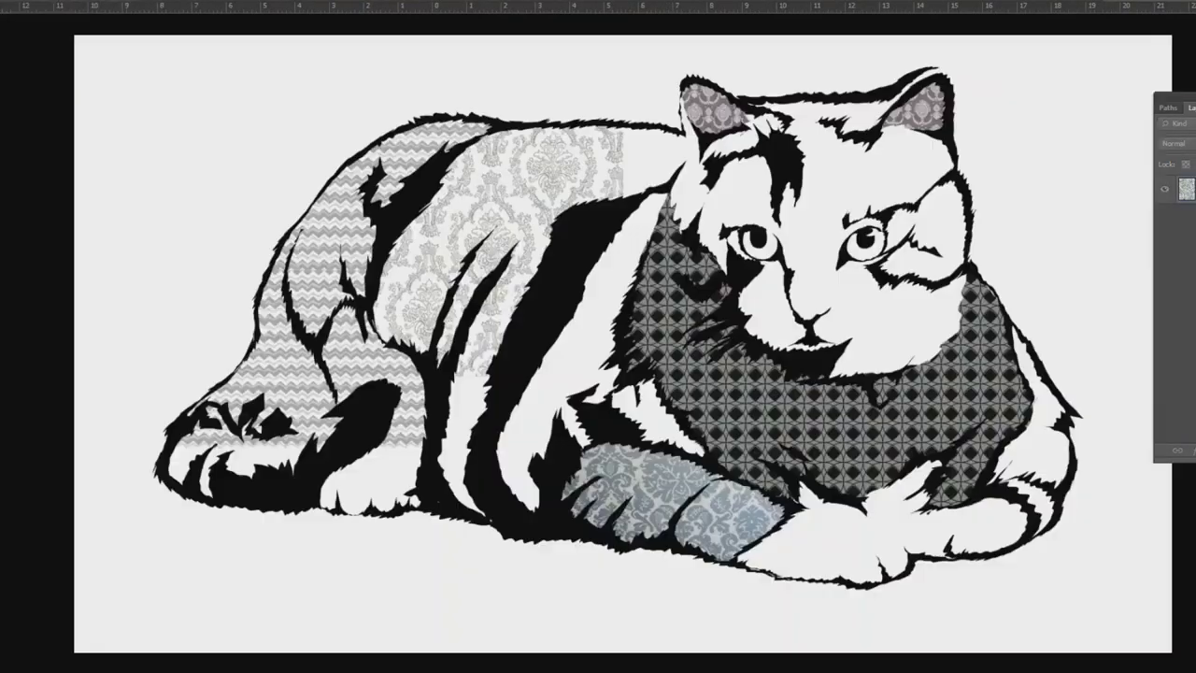
key(ctrl+v)
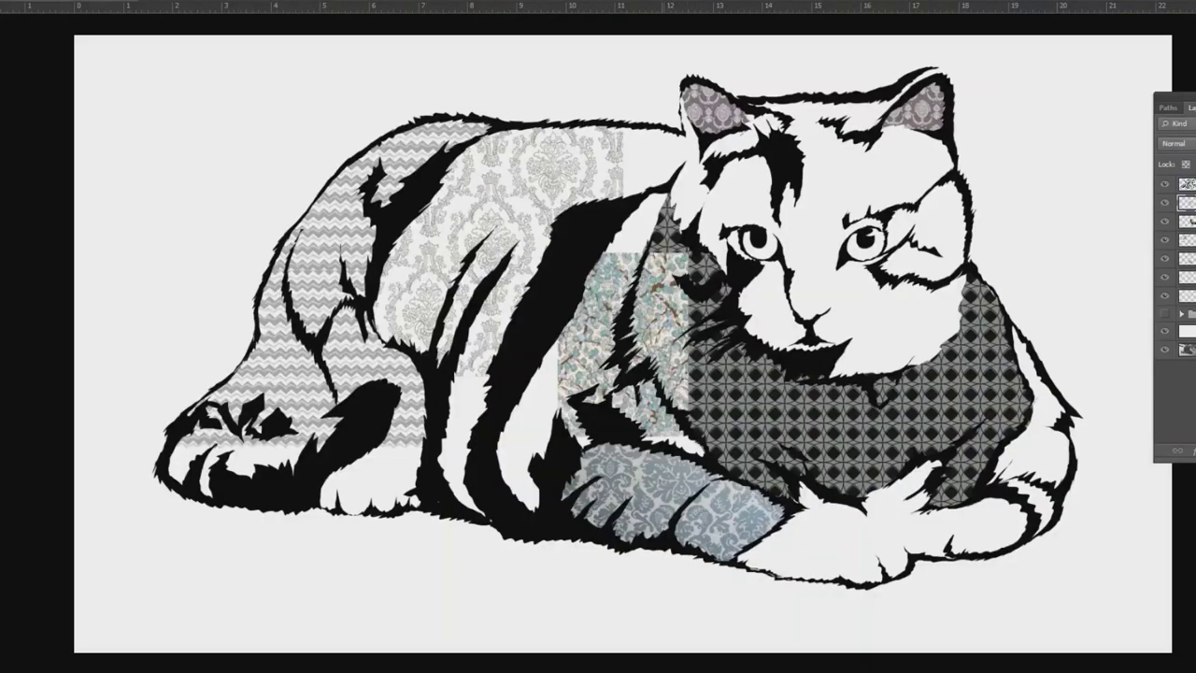
drag(601, 331, 595, 237)
key(ctrl+j)
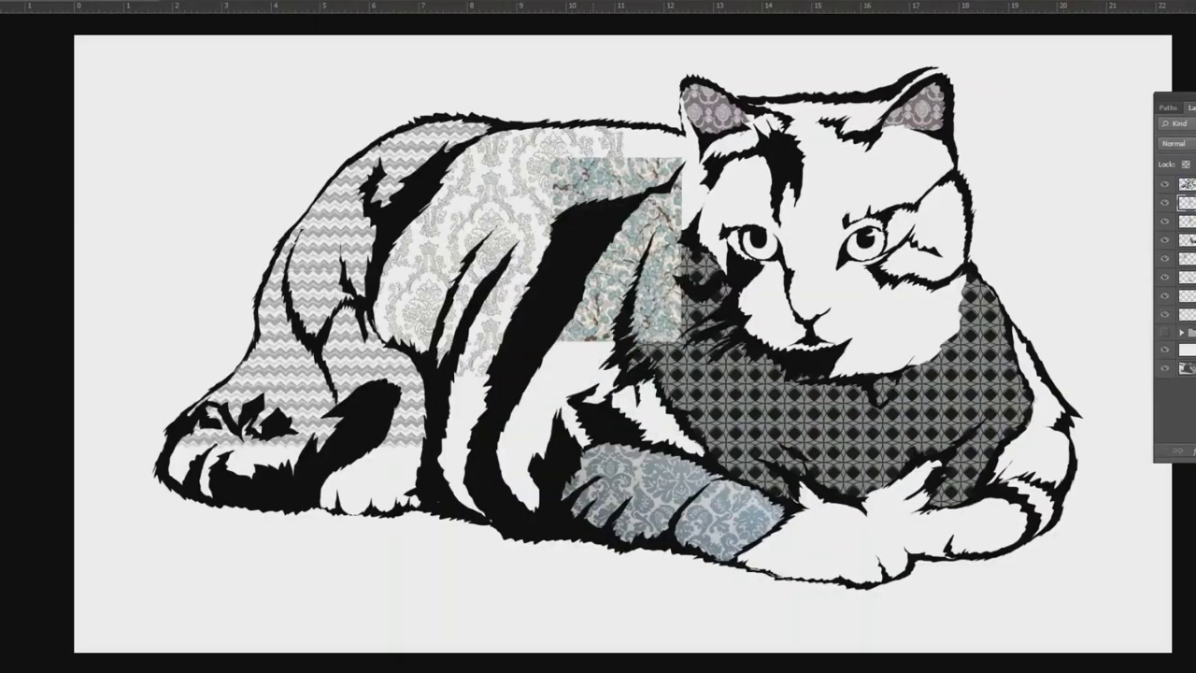
drag(610, 294, 581, 281)
scroll(604, 423, up, 5)
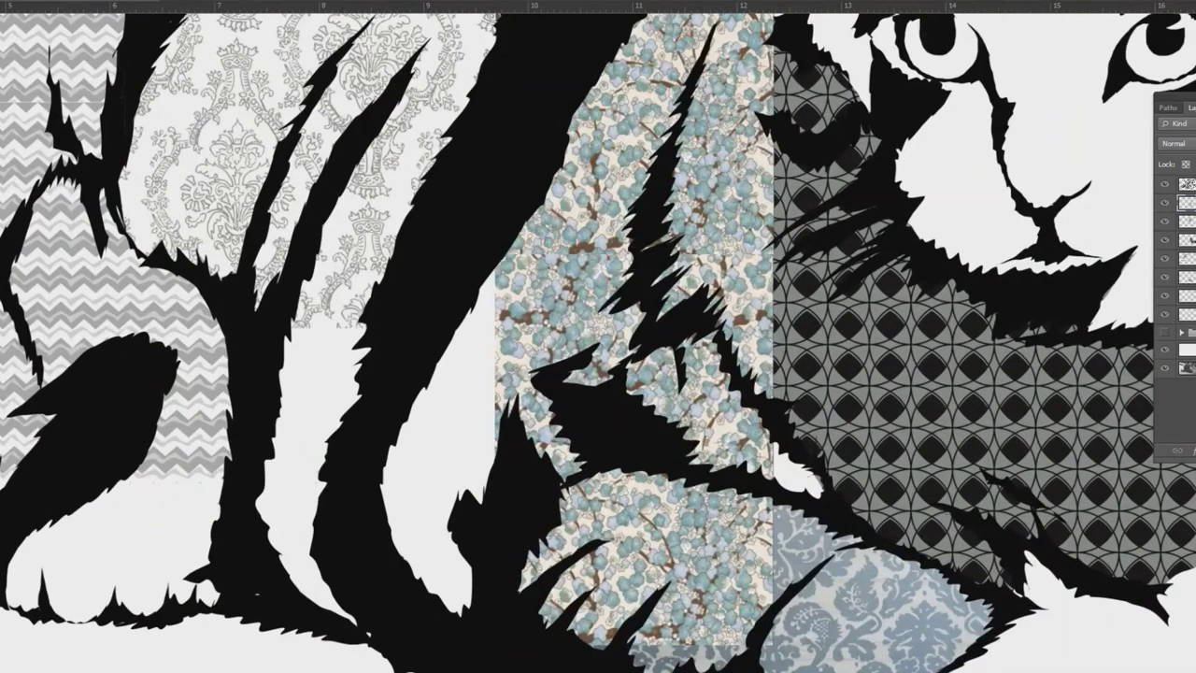
- Merge the floral copies, duplicate them across the stripes, merge everything into one layer and set its opacity to 40%
key(ctrl+e)
drag(706, 391, 447, 411)
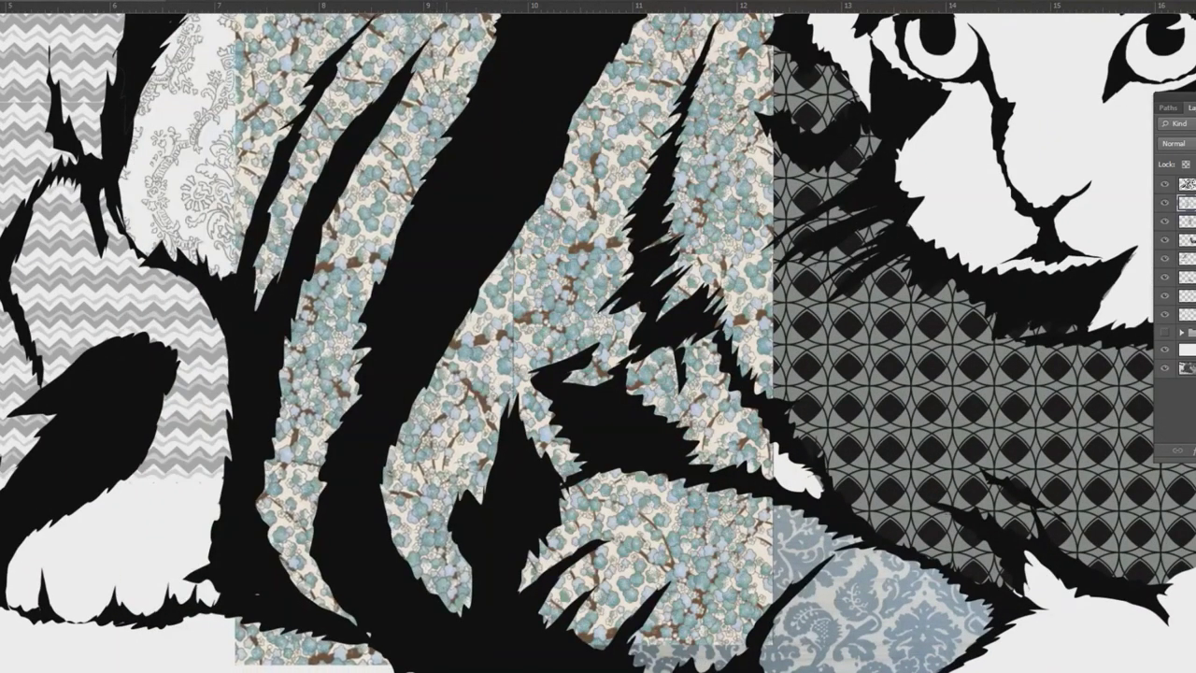
key(ctrl+e)
key(7)
key(2)
key(4)
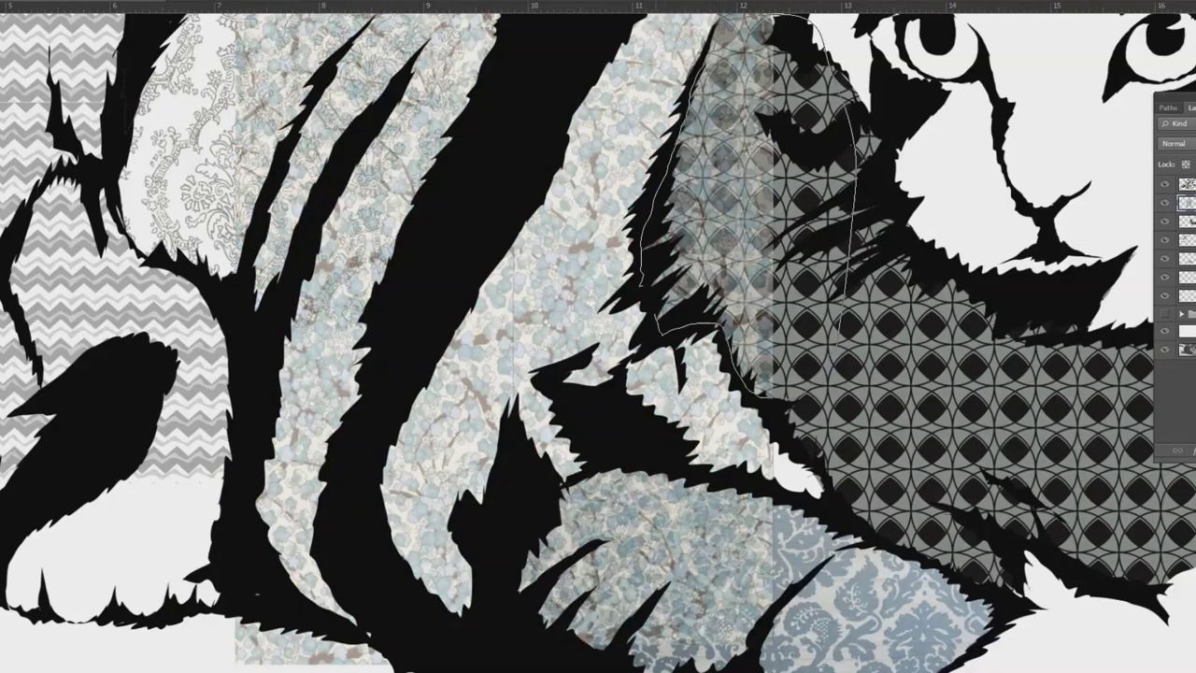
- Shift the merged floral pattern toward the chest and slightly down so it covers the body strip behind the neck fur
drag(839, 334, 812, 394)
scroll(841, 398, down, 5)
mouse_move(736, 240)
mouse_down()
mouse_move(737, 265)
mouse_move(768, 268)
mouse_move(755, 257)
mouse_move(729, 273)
mouse_move(779, 281)
mouse_up()
key(ctrl+z)
key(ctrl+d)
scroll(645, 513, up, 4)
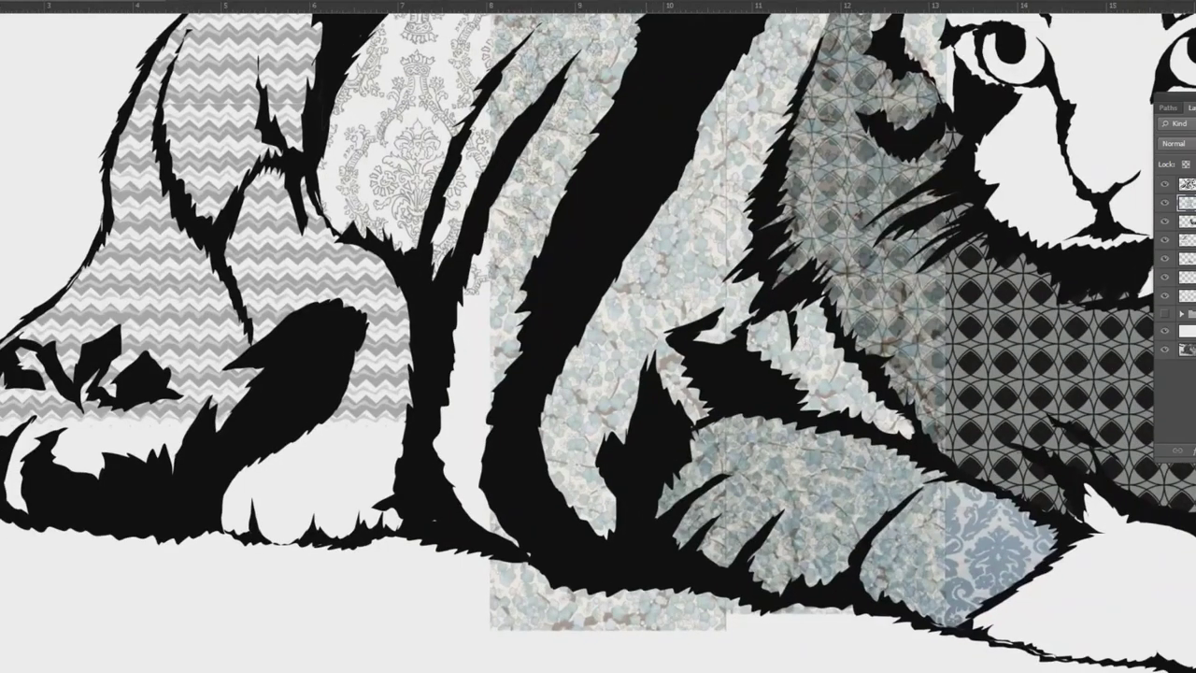
- Delete the floral pattern overlapping the blue foreleg, the area below the body, and the damask flank
mouse_move(863, 431)
mouse_down()
mouse_move(457, 340)
mouse_move(646, 489)
mouse_up()
key(Delete)
key(ctrl+d)
drag(654, 355, 503, 521)
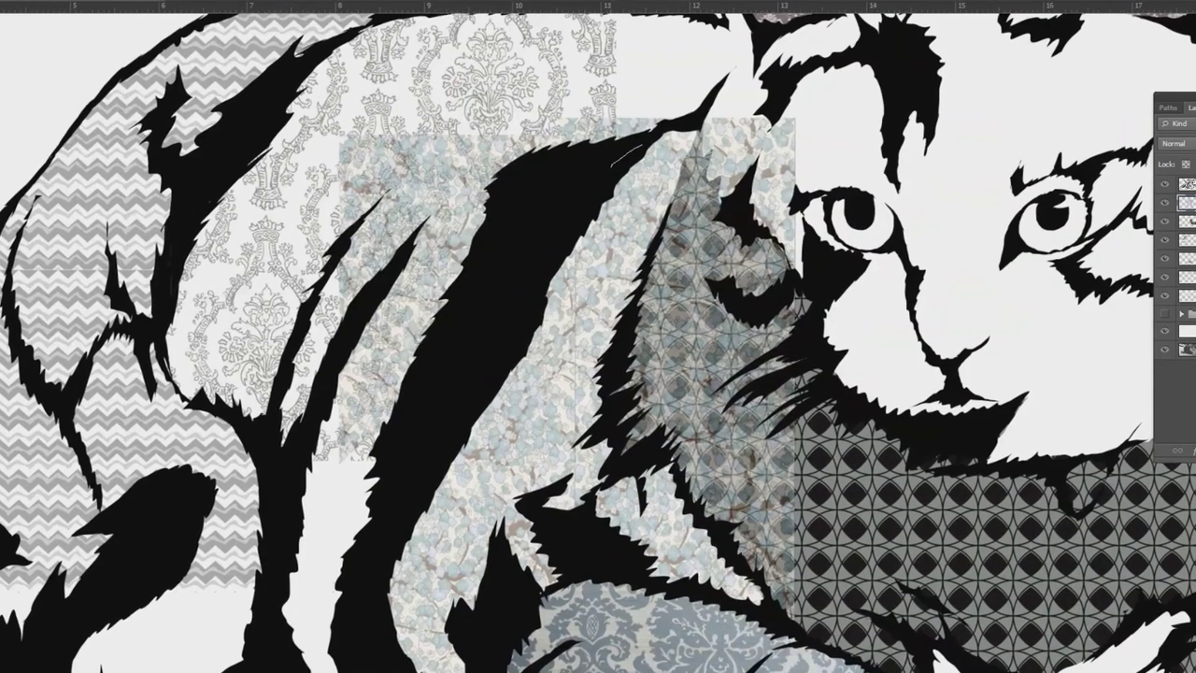
mouse_move(612, 167)
mouse_down()
mouse_move(539, 227)
mouse_move(612, 167)
mouse_up()
key(Delete)
key(ctrl+d)
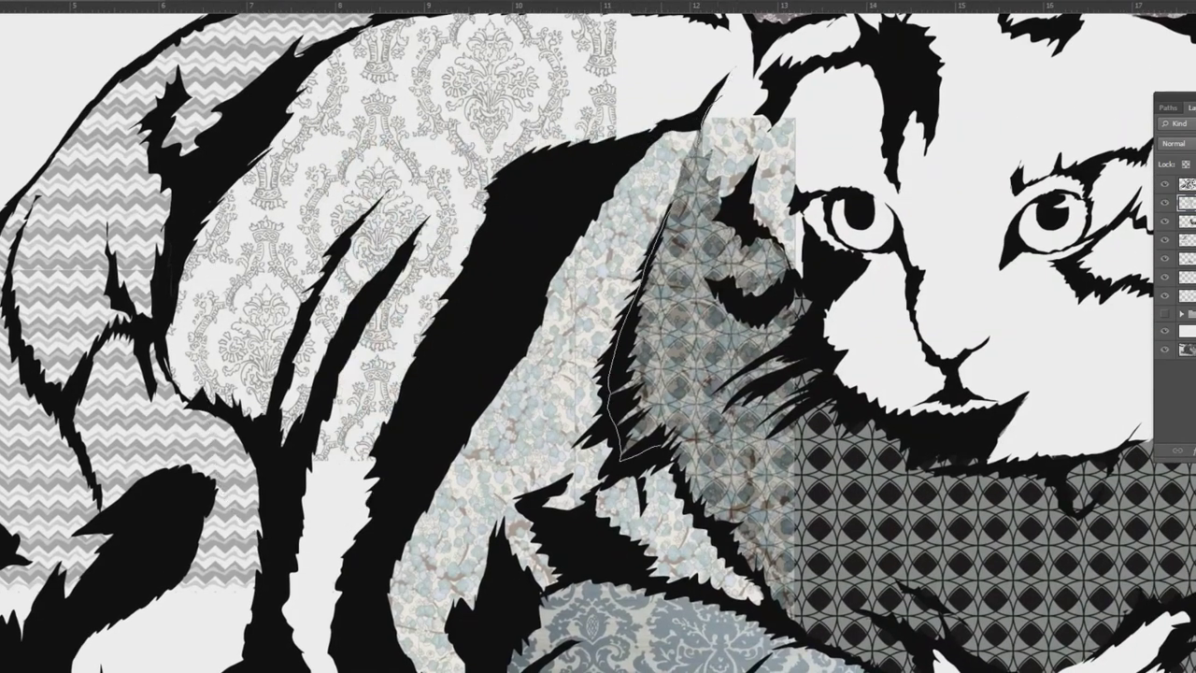
- Select the floral pattern overlapping the neck fur, cheek and circle-patterned chest, delete it and deselect
drag(793, 627, 712, 109)
key(Delete)
key(ctrl+d)
key(ctrl+0)
- Apply Auto Tone to the floral layer, and set its Hue/Saturation lightness to -14 and saturation to -49
key(ctrl+shift+l)
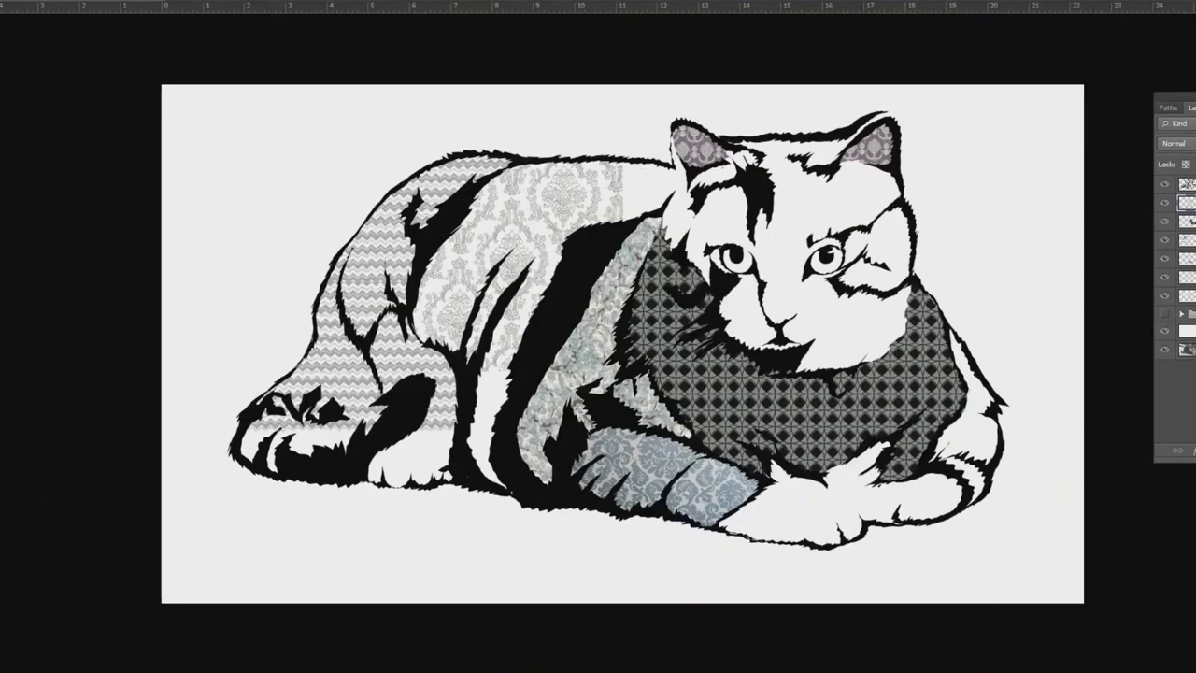
key(ctrl+u)
drag(234, 210, 224, 210)
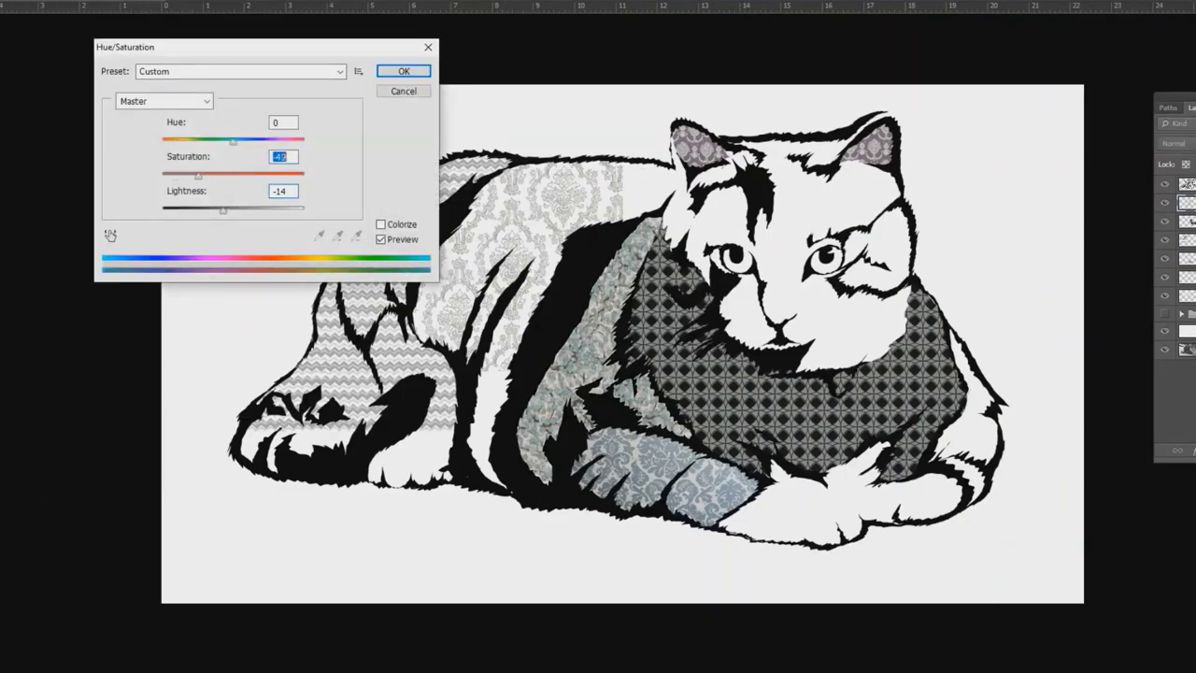
key(Return)
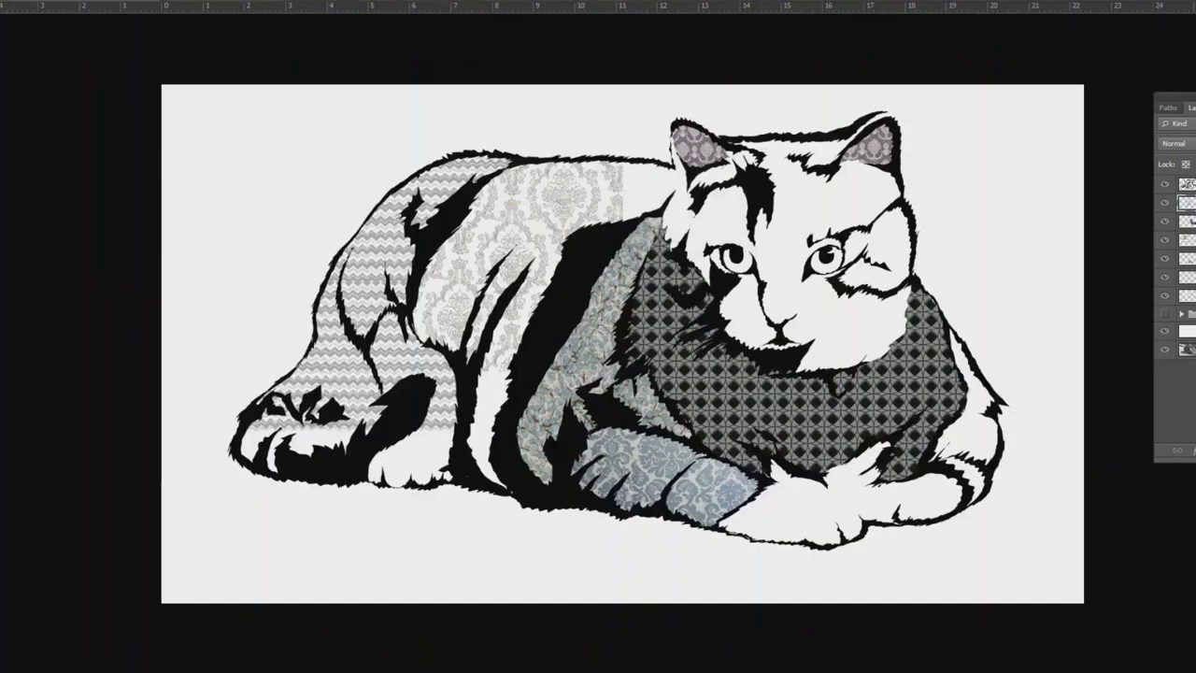
key(ctrl+o)
double_click(229, 360)
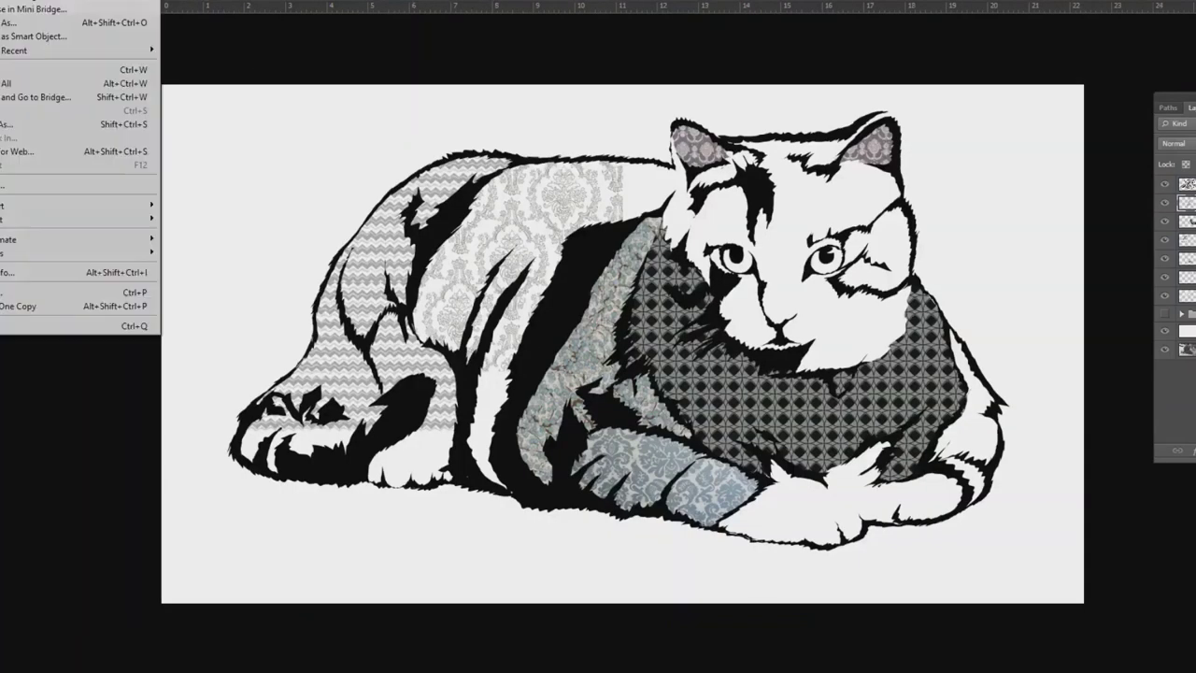
key(ctrl+o)
click(313, 140)
key(Return)
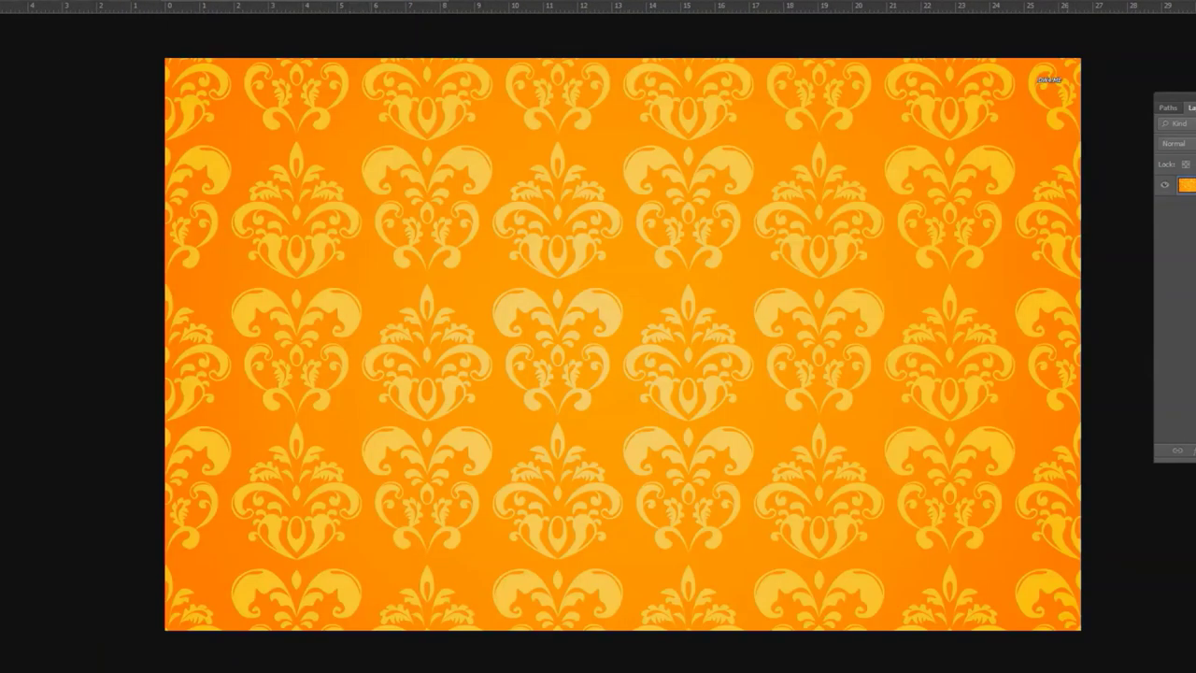
- Open the grey maze pattern image, paste it into the cat artwork and place it over the top of the head
key(ctrl+o)
click(458, 154)
key(Return)
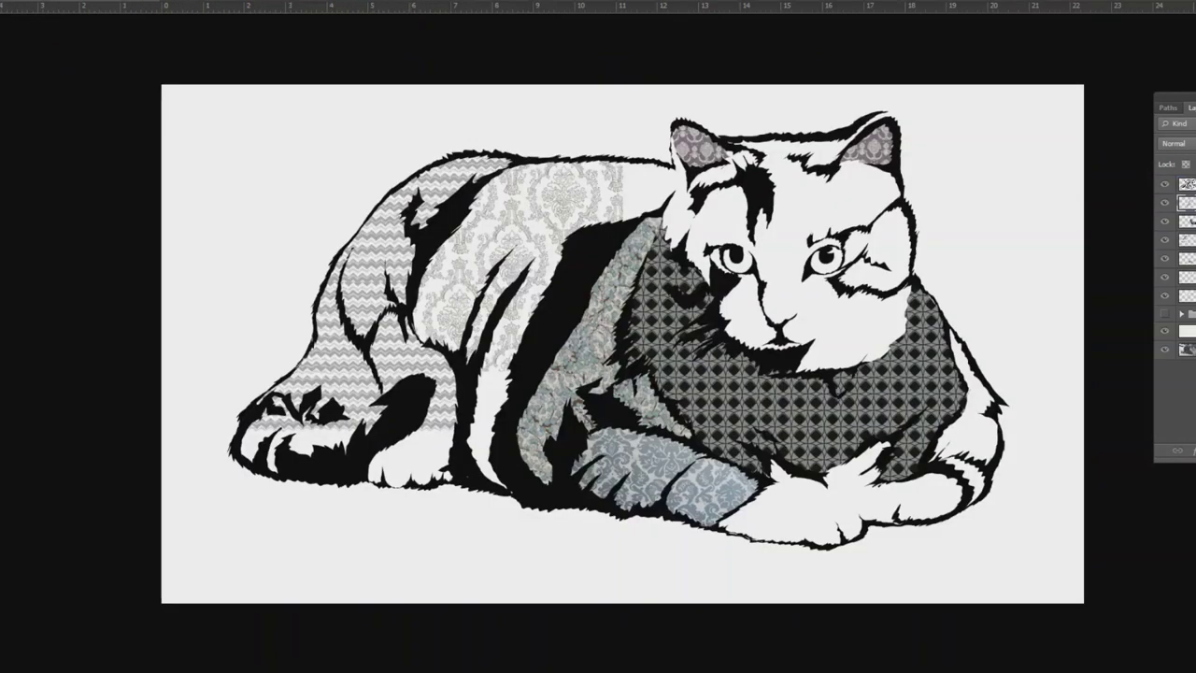
key(ctrl+v)
drag(738, 340, 915, 137)
scroll(989, 174, up, 3)
- Trace the strip between the ears and along the far ear's edge, delete the maze pattern outside it and deselect
drag(989, 174, 1070, 355)
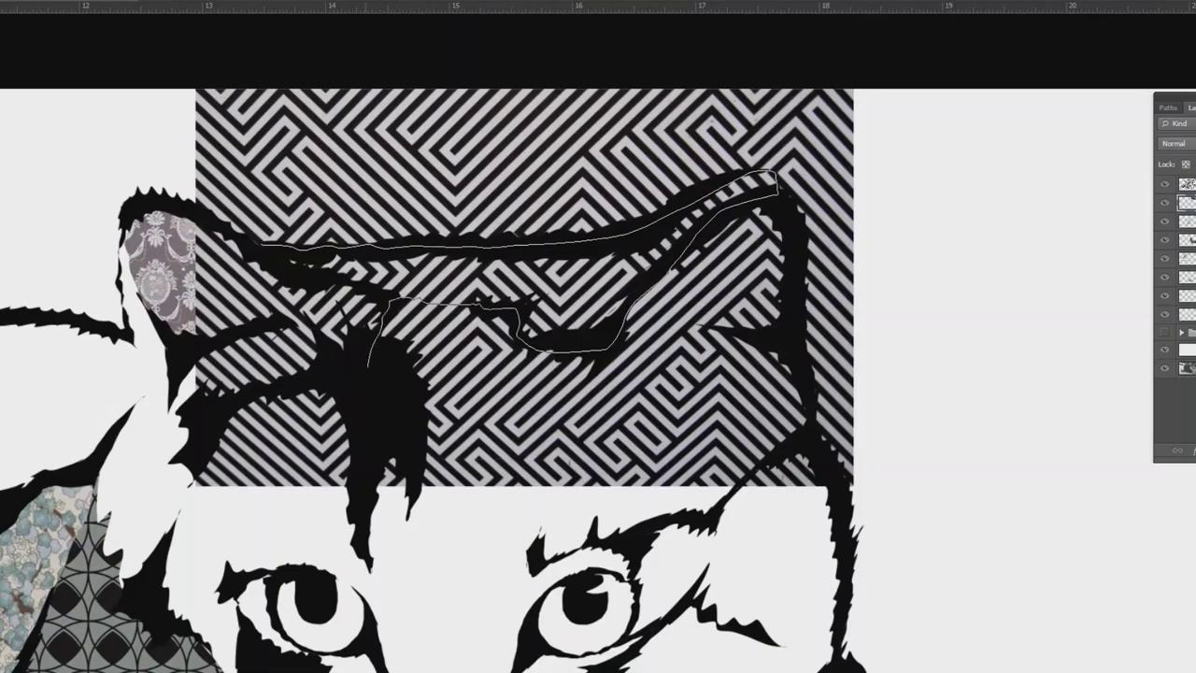
key(Delete)
key(ctrl+z)
key(ctrl+shift+i)
key(Delete)
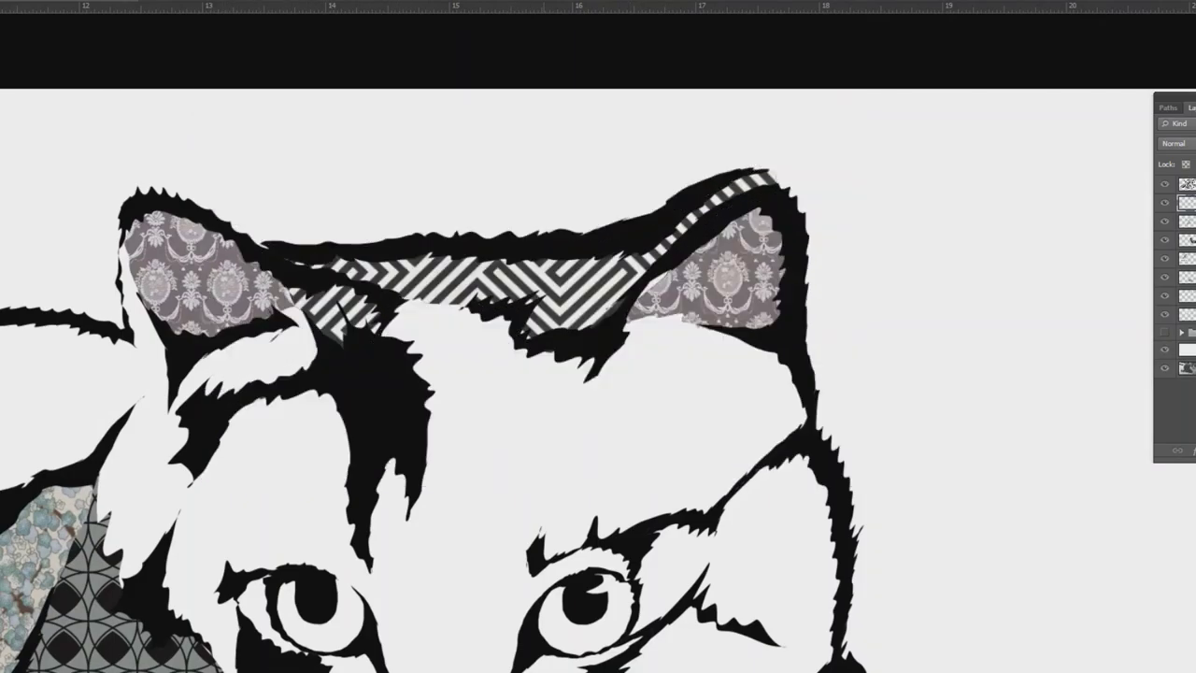
key(ctrl+d)
scroll(781, 429, down, 3)
- Open the light texture image from the Patterns folder, copy all of it and paste it into the cat artwork
key(ctrl+o)
double_click(384, 253)
key(ctrl+a)
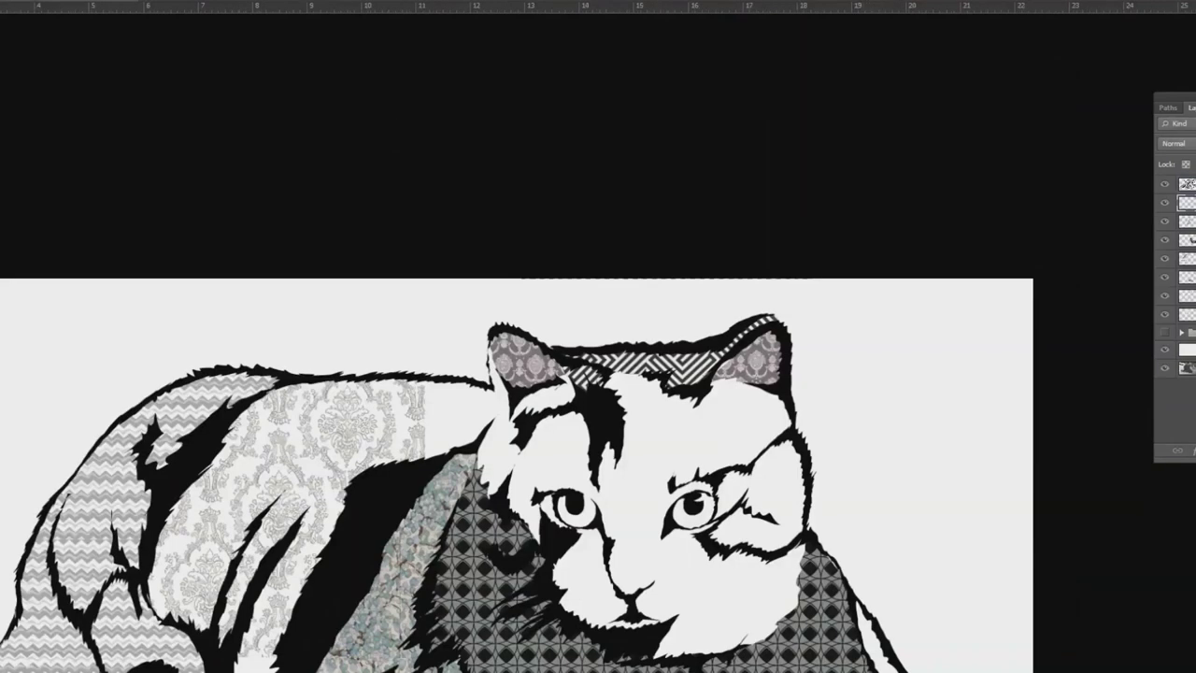
key(ctrl+v)
scroll(623, 342, down, 3)
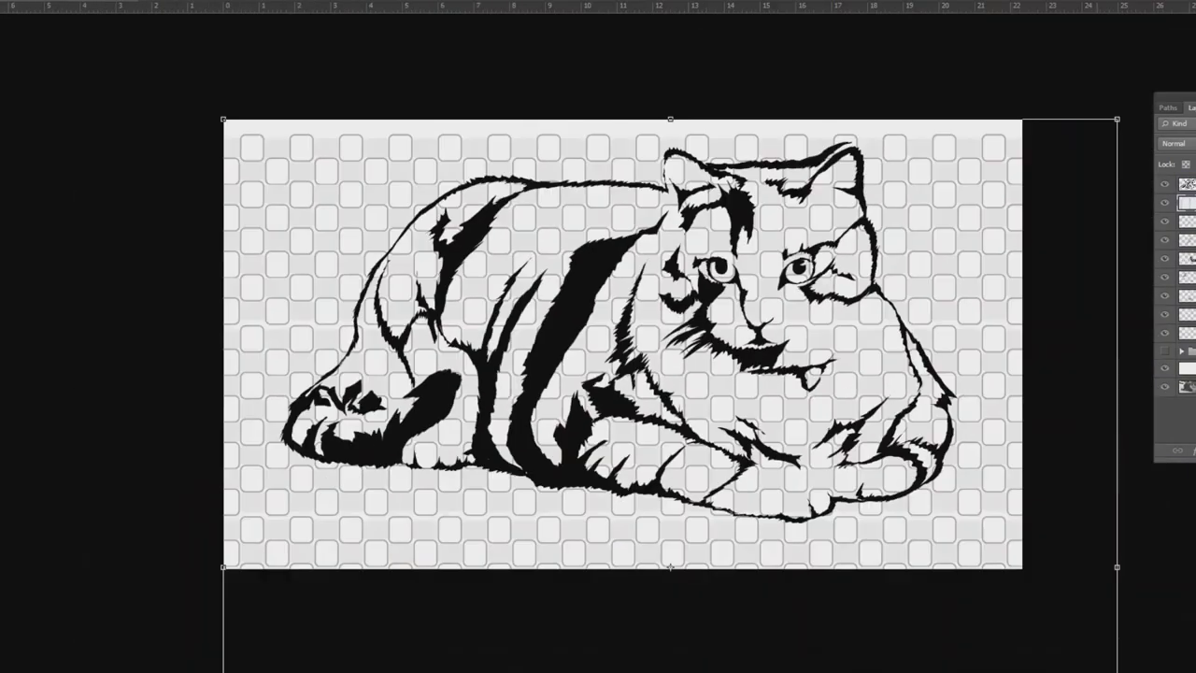
- Scale down the rounded-square texture and place it over the front paws and chest
drag(1117, 119, 758, 481)
drag(603, 620, 890, 253)
drag(1047, 114, 702, 459)
drag(648, 538, 919, 390)
drag(782, 505, 701, 586)
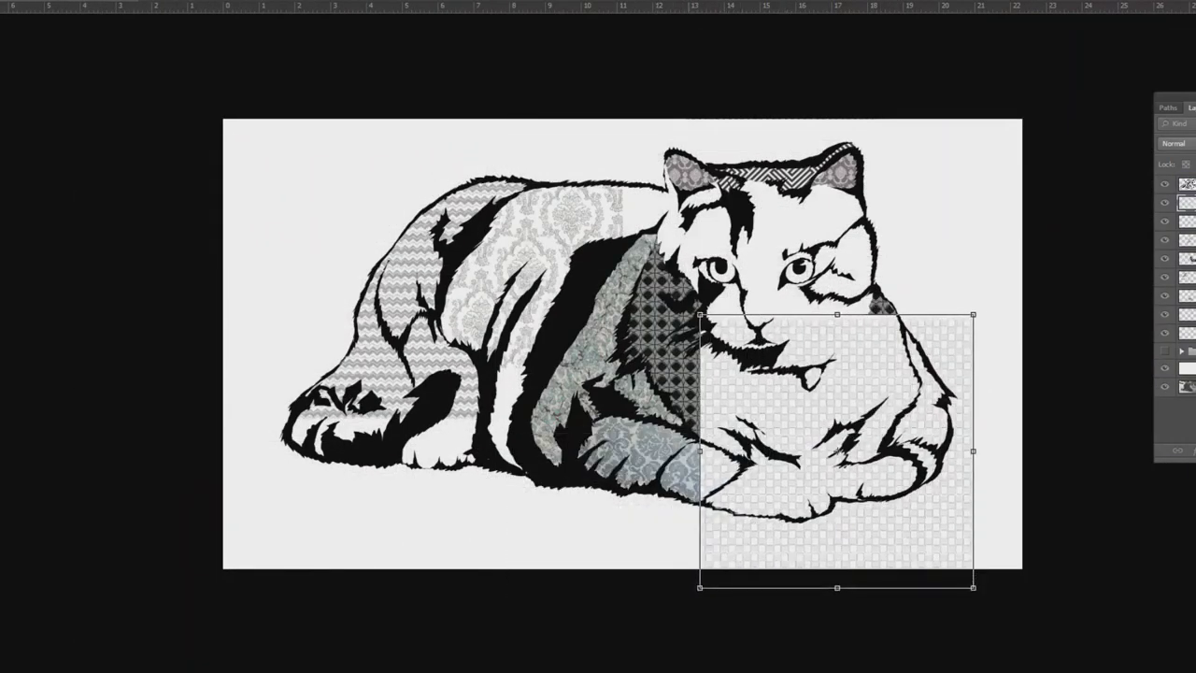
key(Return)
- Duplicate the rounded-square texture toward the flank and hind paw, merge the copies and lower the layer's opacity to 50%
drag(955, 372, 656, 328)
key(ctrl+e)
scroll(994, 437, up, 4)
key(5)
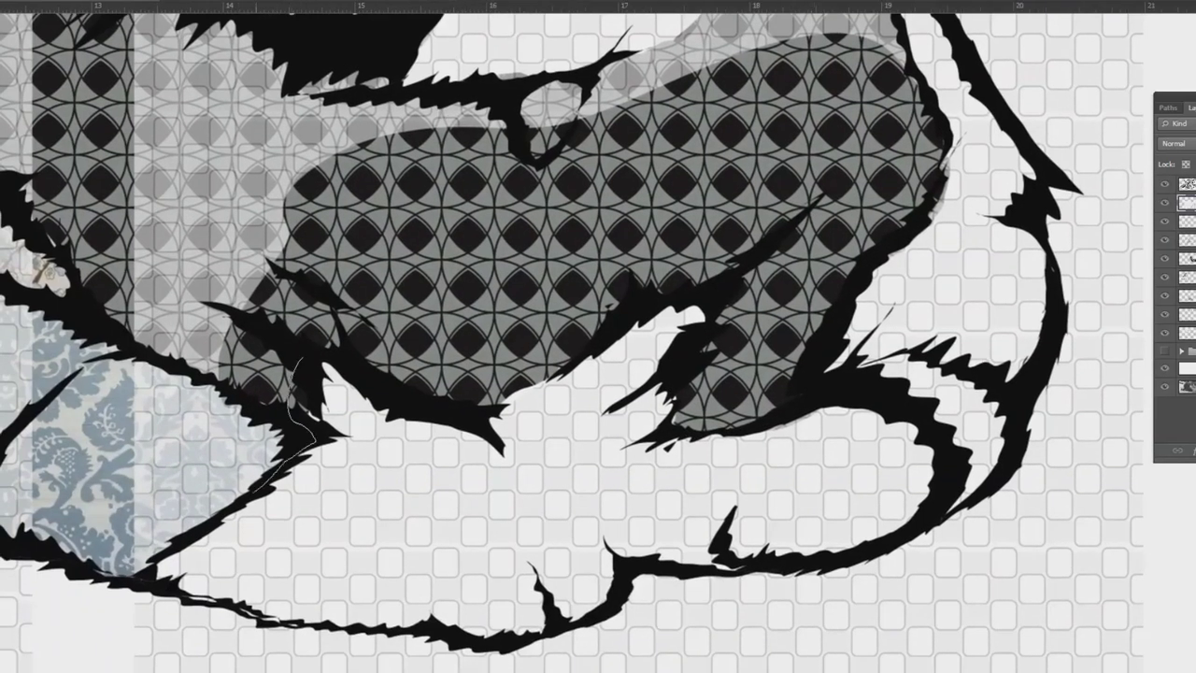
- Delete the rounded-square texture overlapping the tip of the blue foreleg and the background around the front paws
key(Delete)
key(ctrl+d)
drag(561, 467, 580, 306)
drag(157, 422, 198, 436)
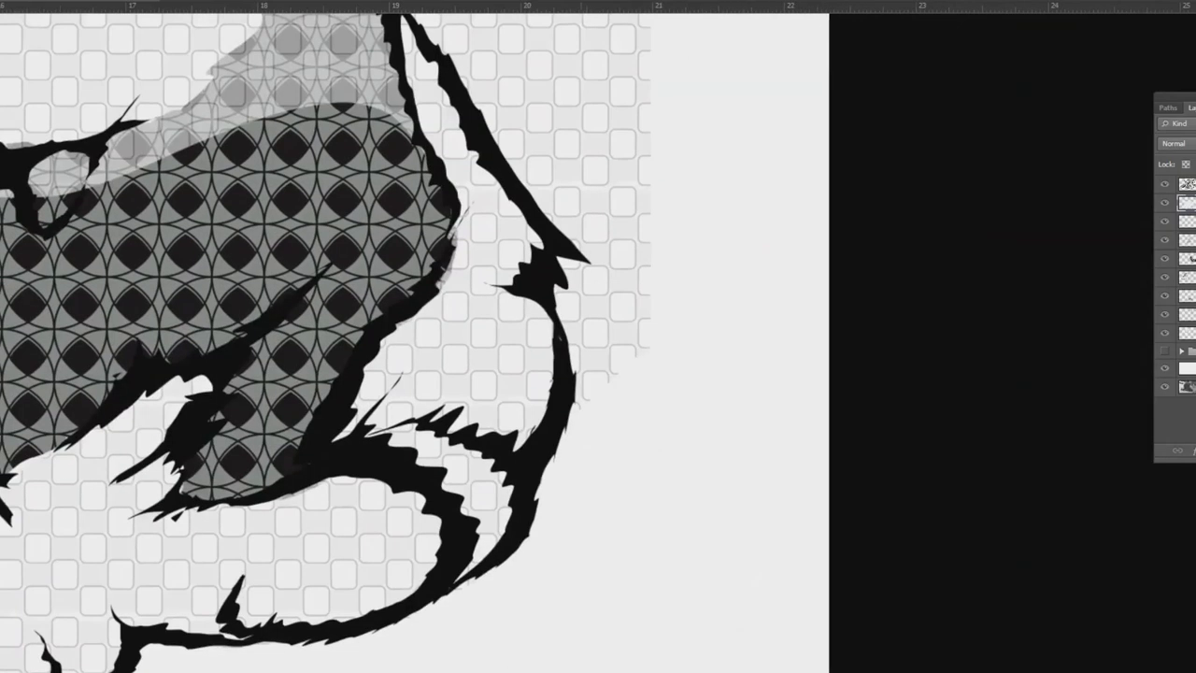
scroll(430, 336, left, 2)
- Select the rounded-square texture overlapping the circle-patterned chest and the background beside the shoulder, delete it and deselect
drag(443, 258, 704, 565)
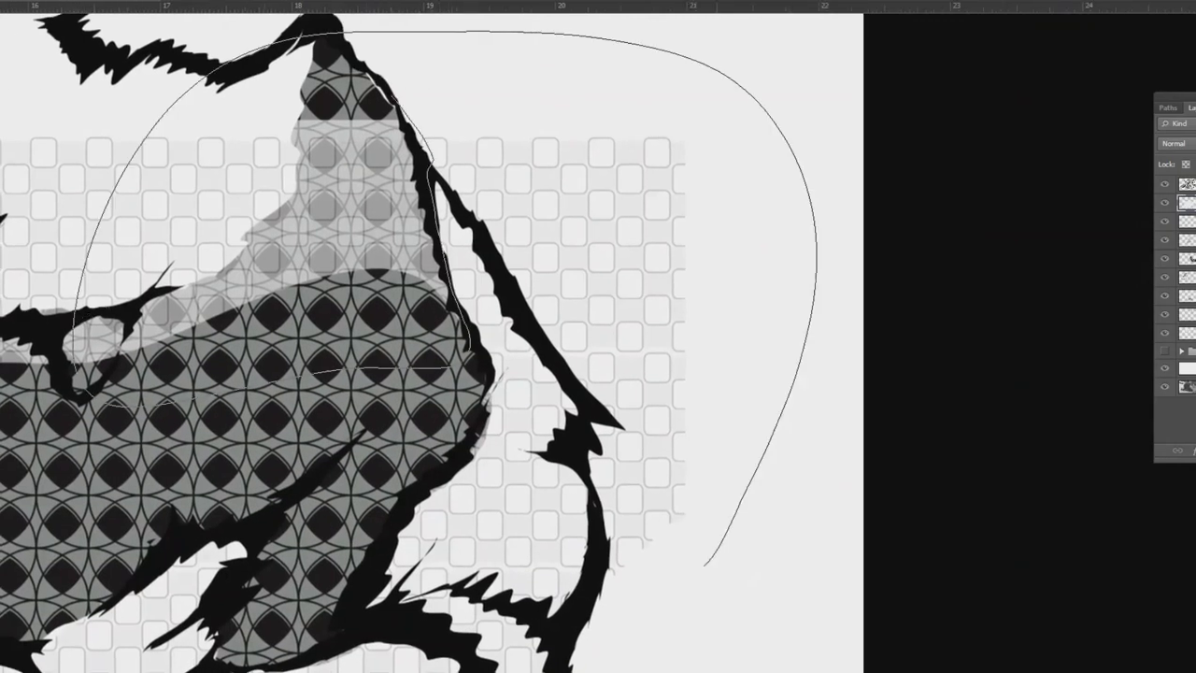
key(ctrl+Return)
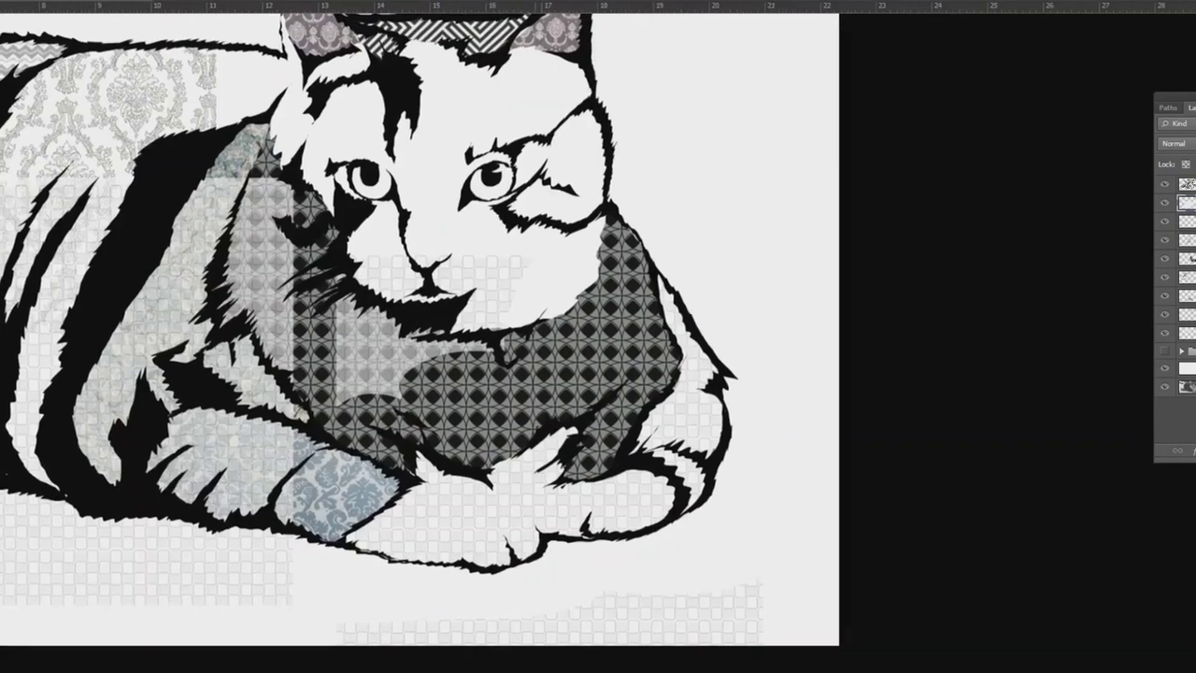
key(Delete)
key(ctrl+d)
- Trim the remaining rounded-square texture to the hind paw and the white flank strips, then deselect
drag(467, 374, 734, 363)
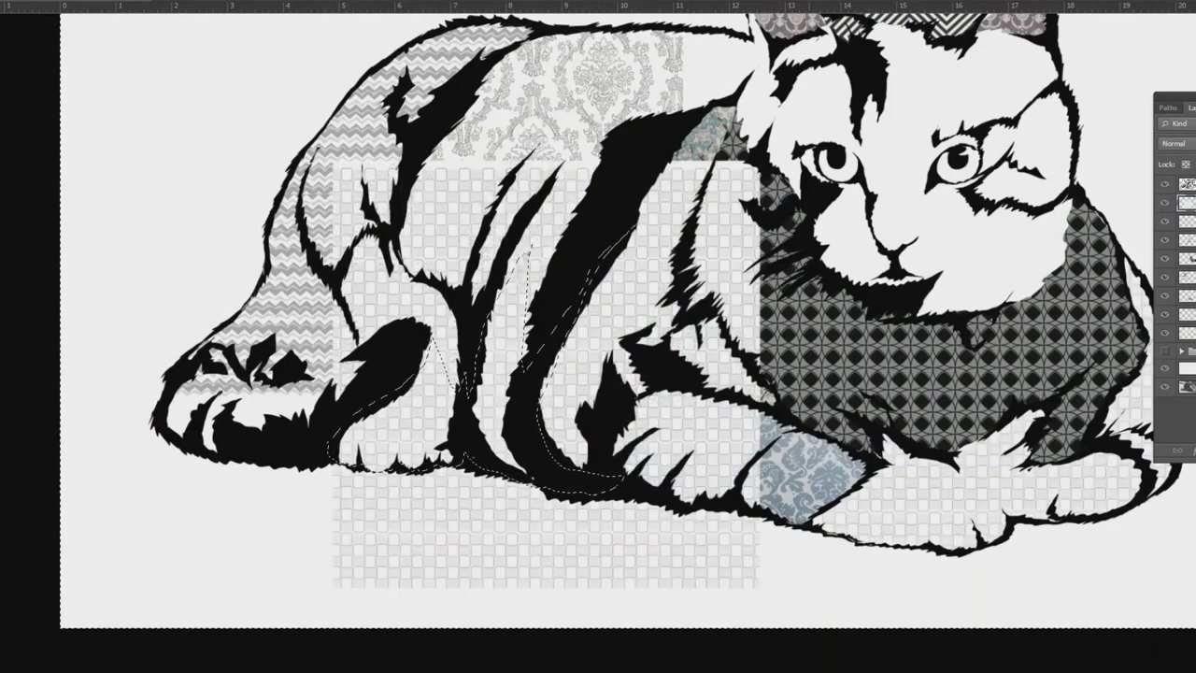
mouse_move(449, 200)
mouse_down()
mouse_move(729, 252)
mouse_move(645, 547)
mouse_move(570, 561)
mouse_move(369, 532)
mouse_move(411, 481)
mouse_up()
key(ctrl+d)
scroll(520, 454, down, 4)
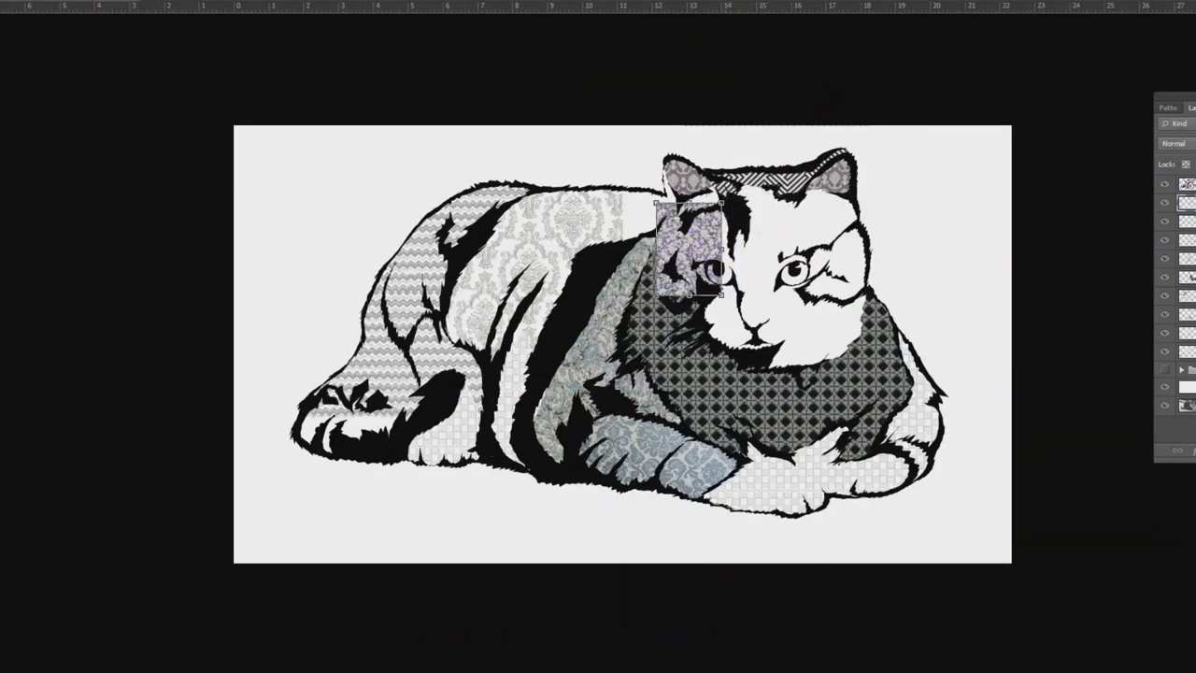
- Enlarge the pasted purple floral pattern and position it over the forehead, far ear and eye
drag(722, 203, 791, 106)
drag(771, 229, 844, 254)
key(Return)
- Set the purple floral layer's Hue/Saturation to saturation -79 and lightness -2
click(5, 2)
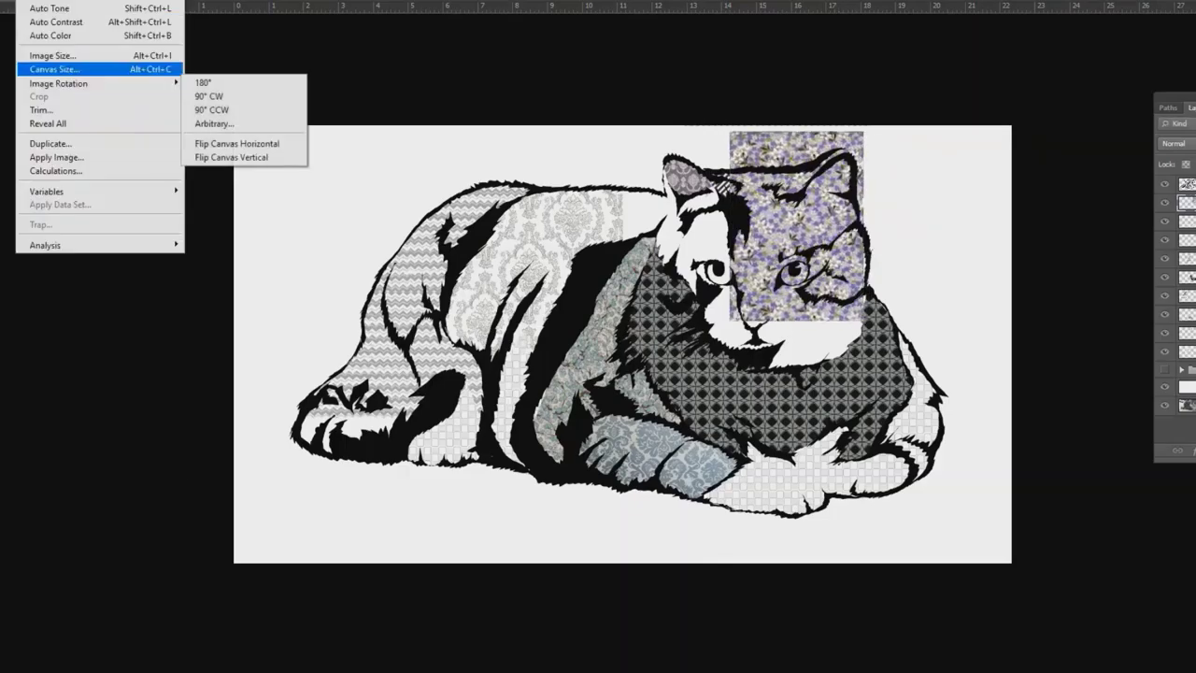
click(54, 56)
click(745, 140)
click(28, 1)
mouse_move(56, 2)
click(227, 62)
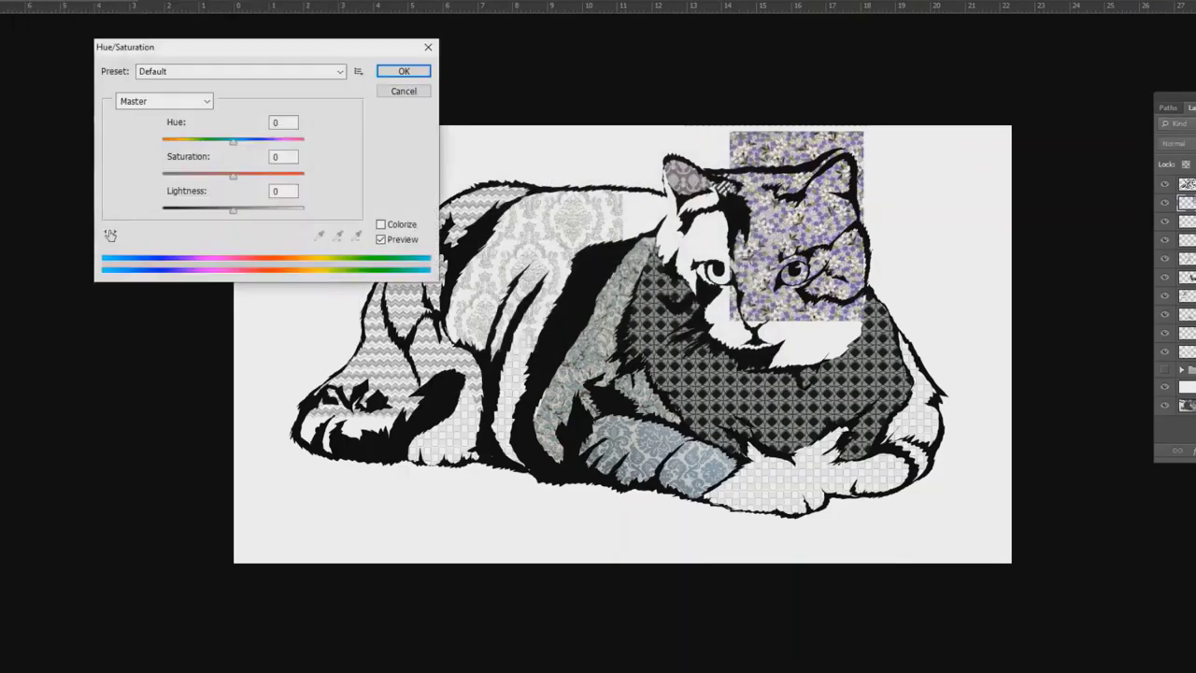
mouse_move(233, 211)
mouse_down()
mouse_move(190, 210)
mouse_move(232, 210)
mouse_up()
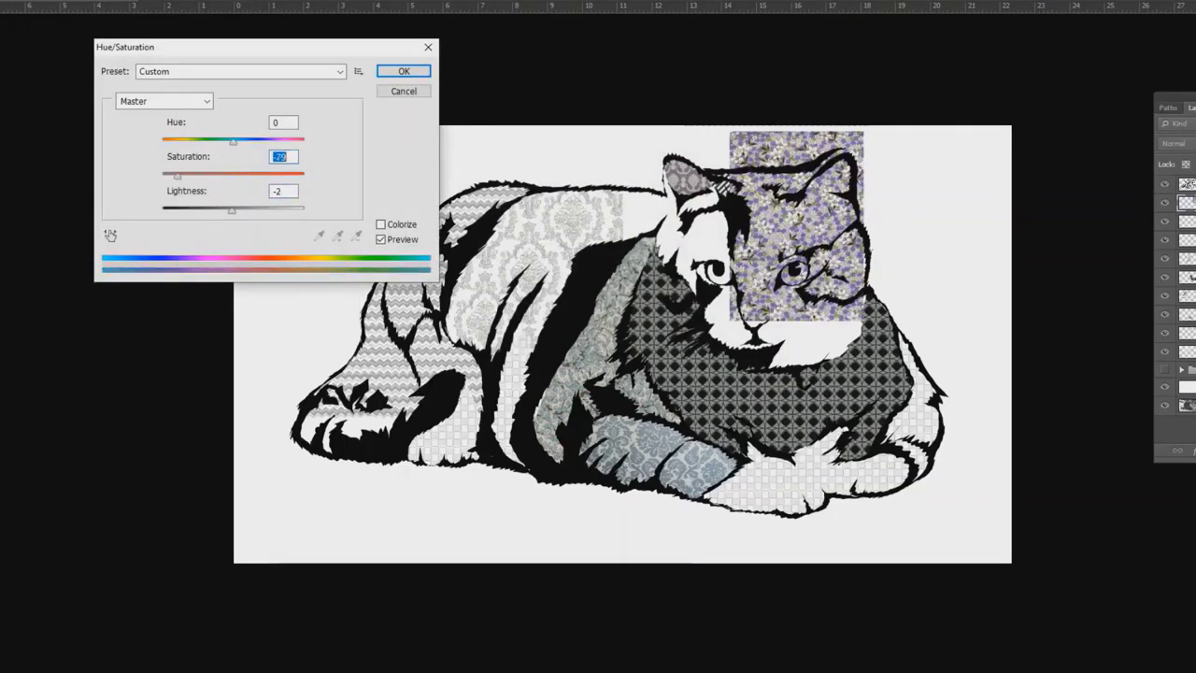
click(404, 71)
- Trace the forehead and the patch beside the far eye, delete the floral pattern outside them and deselect
key(ctrl+plus)
key(ctrl+plus)
drag(687, 215, 312, 374)
click(1164, 203)
click(1164, 203)
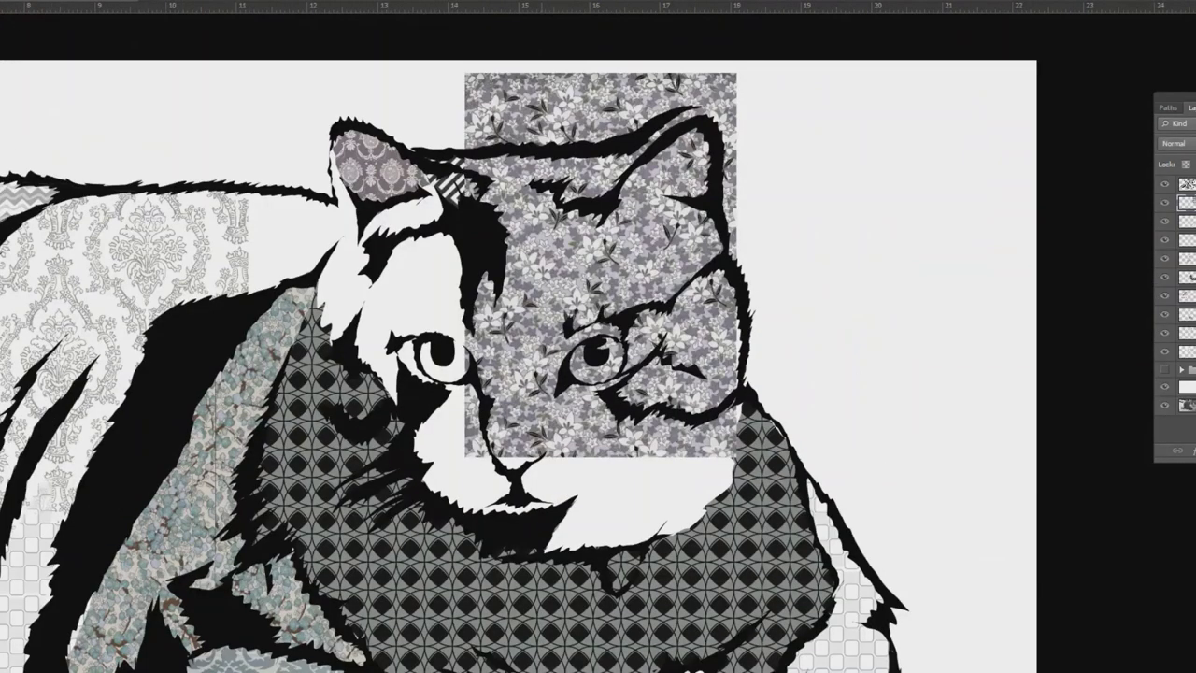
mouse_move(669, 417)
mouse_down()
mouse_move(427, 59)
mouse_move(730, 257)
mouse_up()
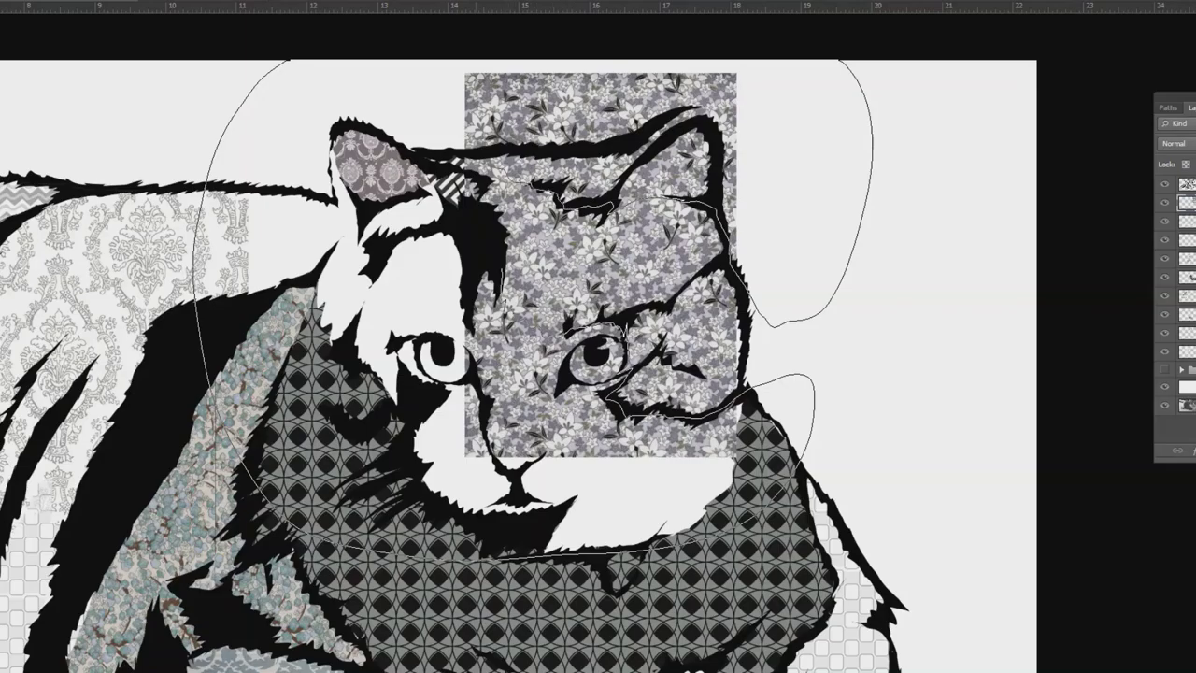
drag(475, 198, 502, 269)
key(Delete)
key(ctrl+d)
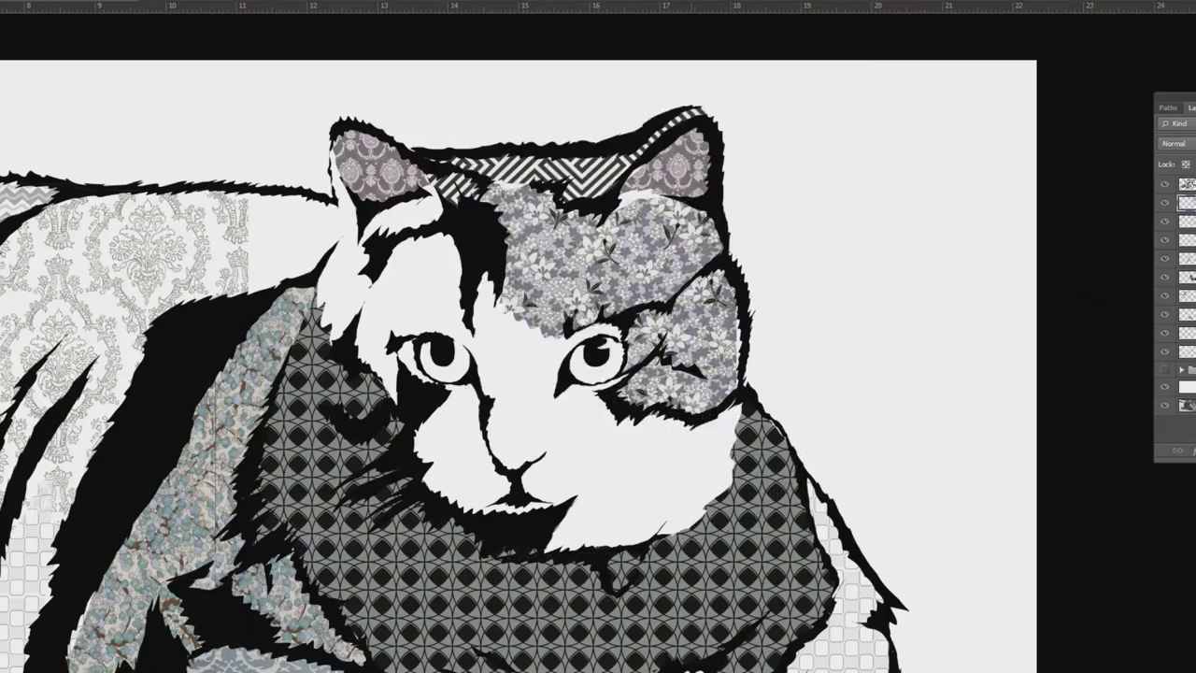
- Open the Pattern-141 (1) image, copy it into the cat artwork and place it over the near side of the head
key(ctrl+0)
key(ctrl+o)
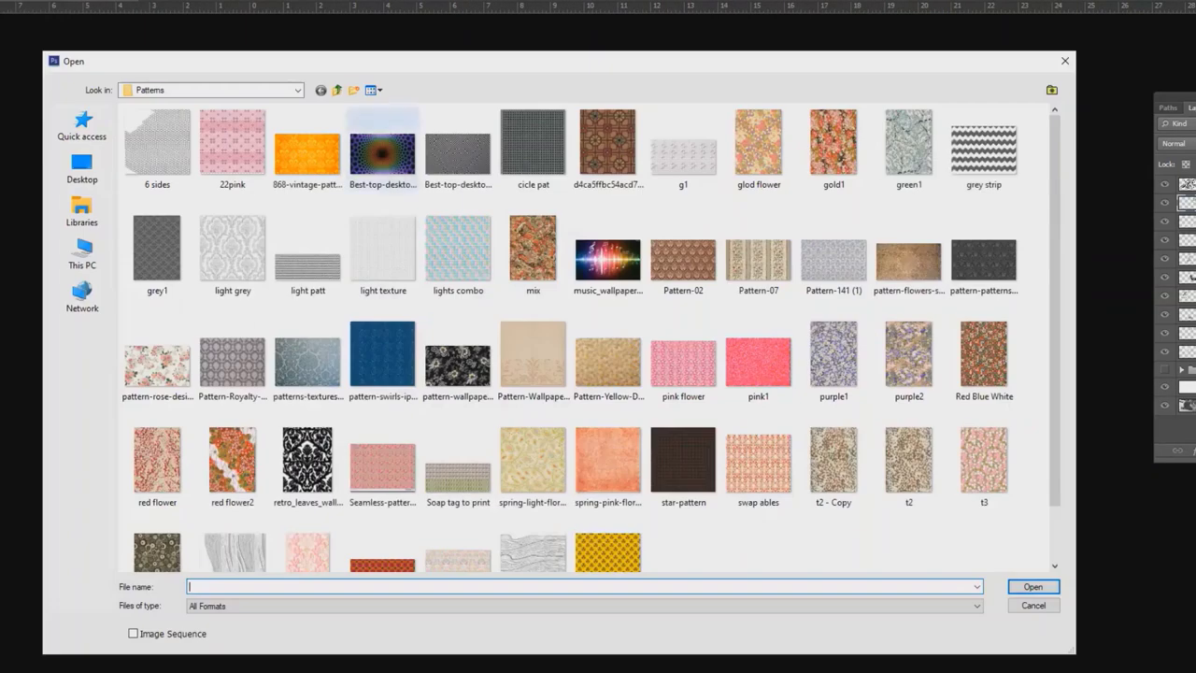
click(834, 257)
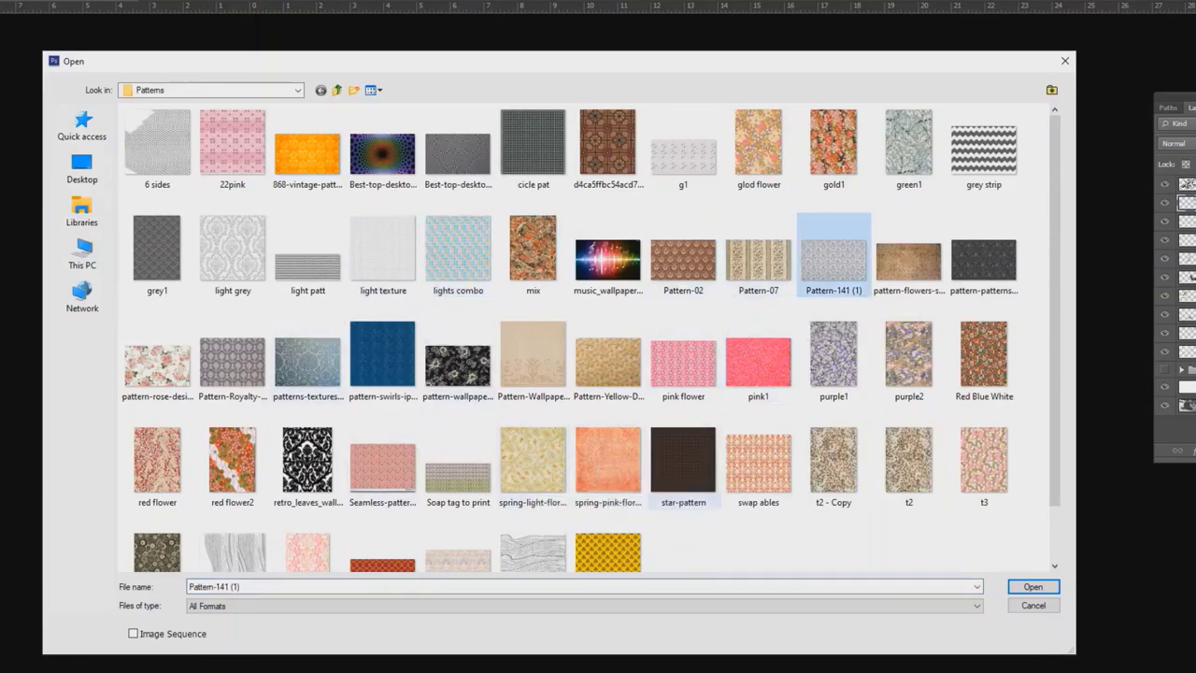
click(1033, 587)
key(ctrl+a)
key(ctrl+w)
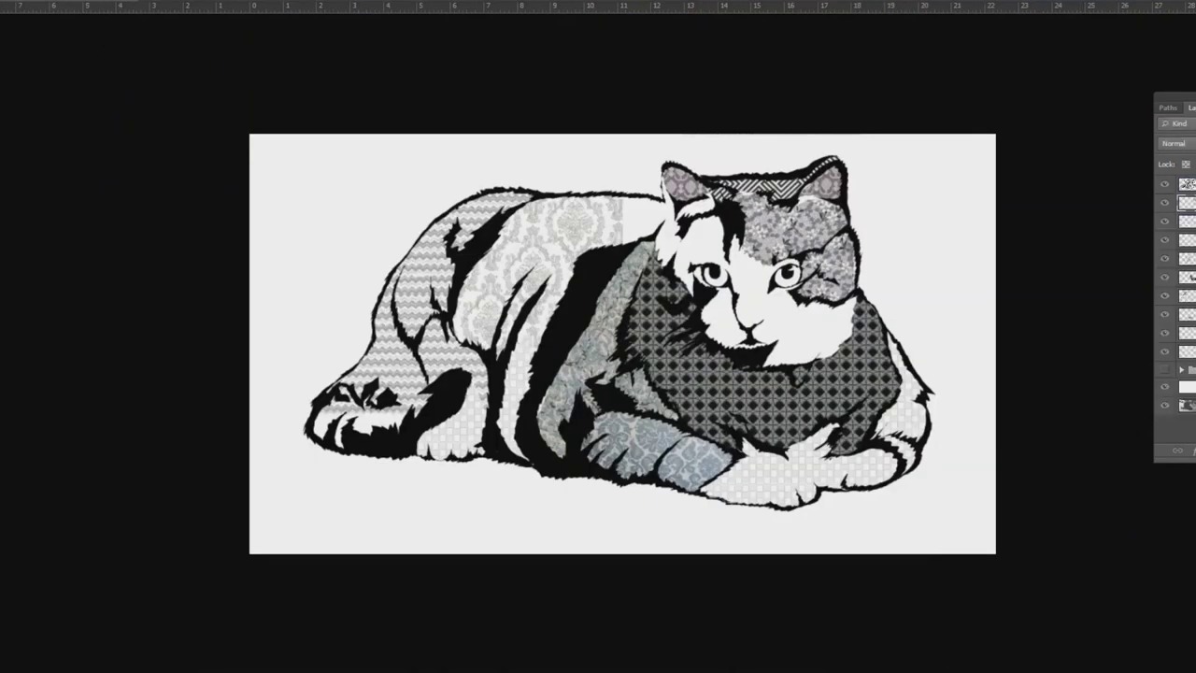
key(ctrl+v)
drag(680, 338, 754, 216)
- Lower the paisley layer's opacity to 50% and delete its parts overlapping the ear, striped band, floral forehead and background
scroll(755, 243, up, 5)
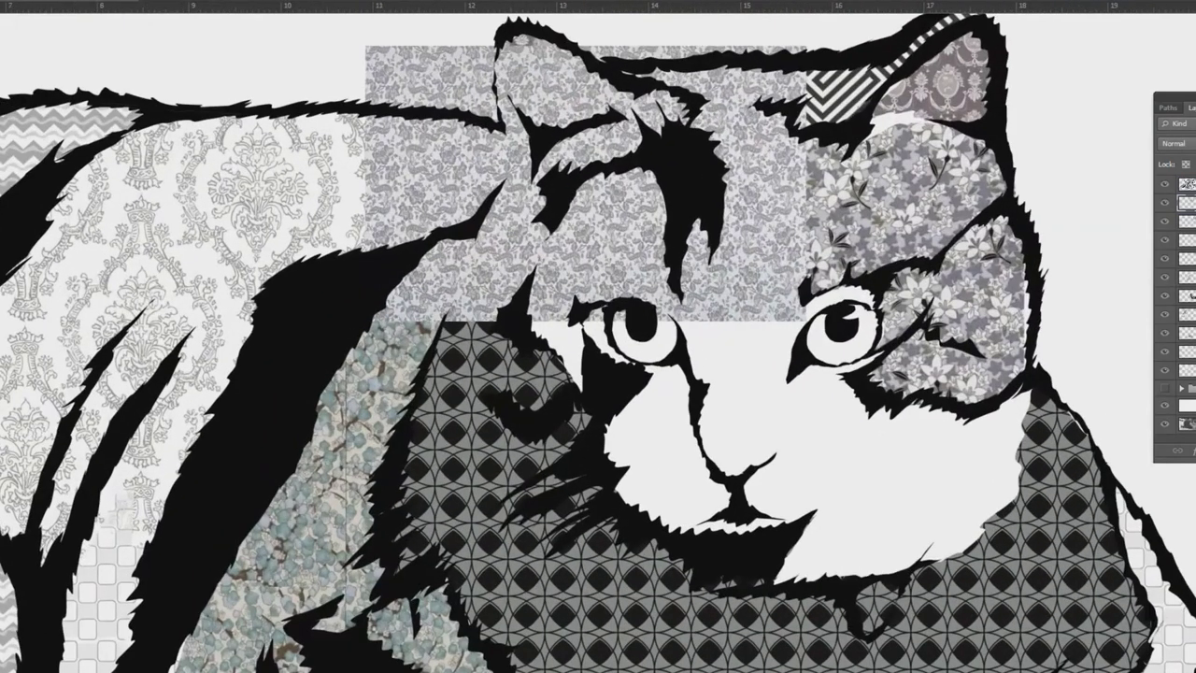
key(5)
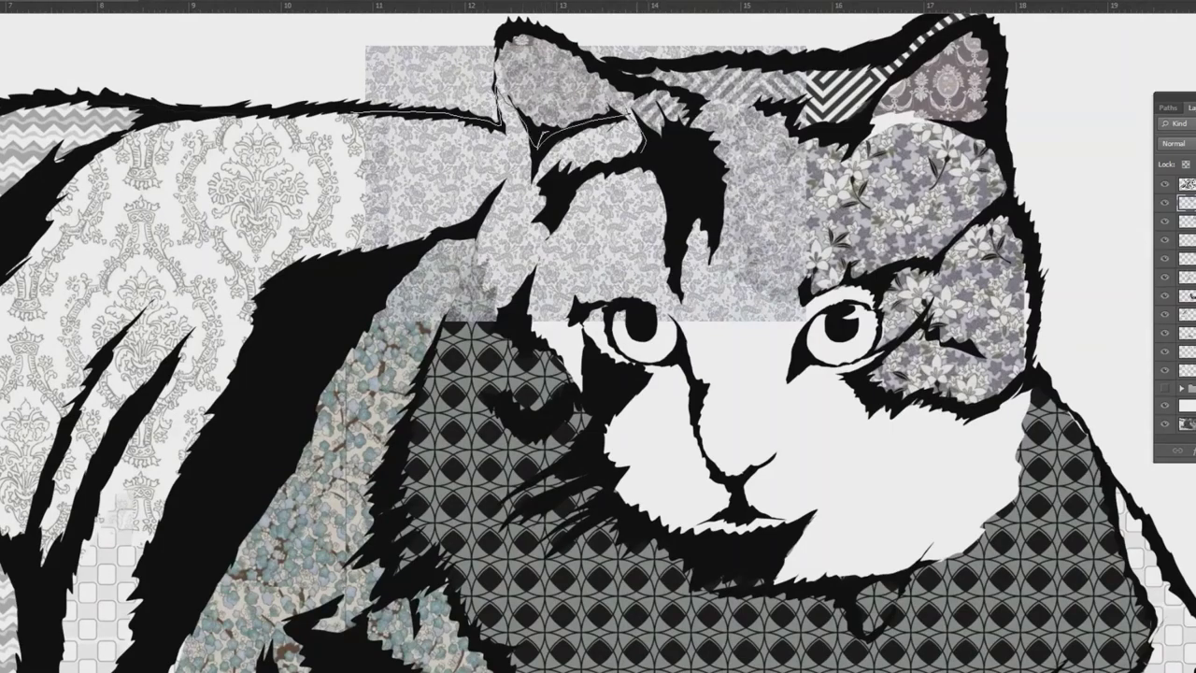
drag(683, 311, 351, 112)
key(Delete)
key(ctrl+d)
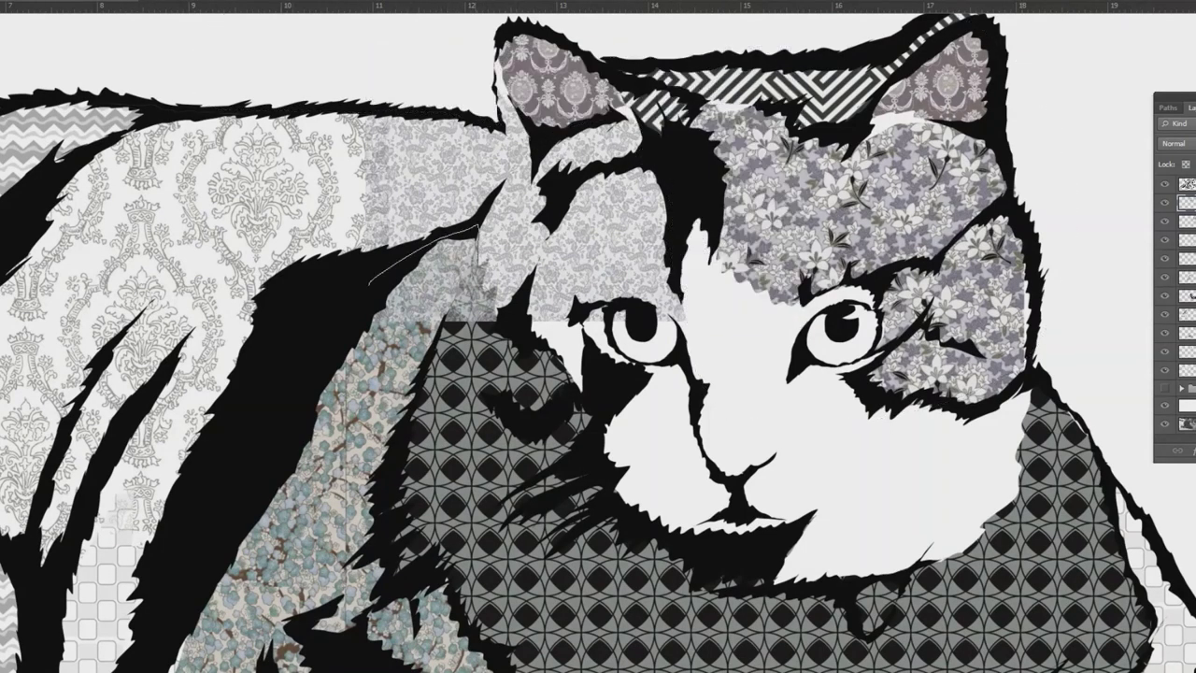
key(ctrl+0)
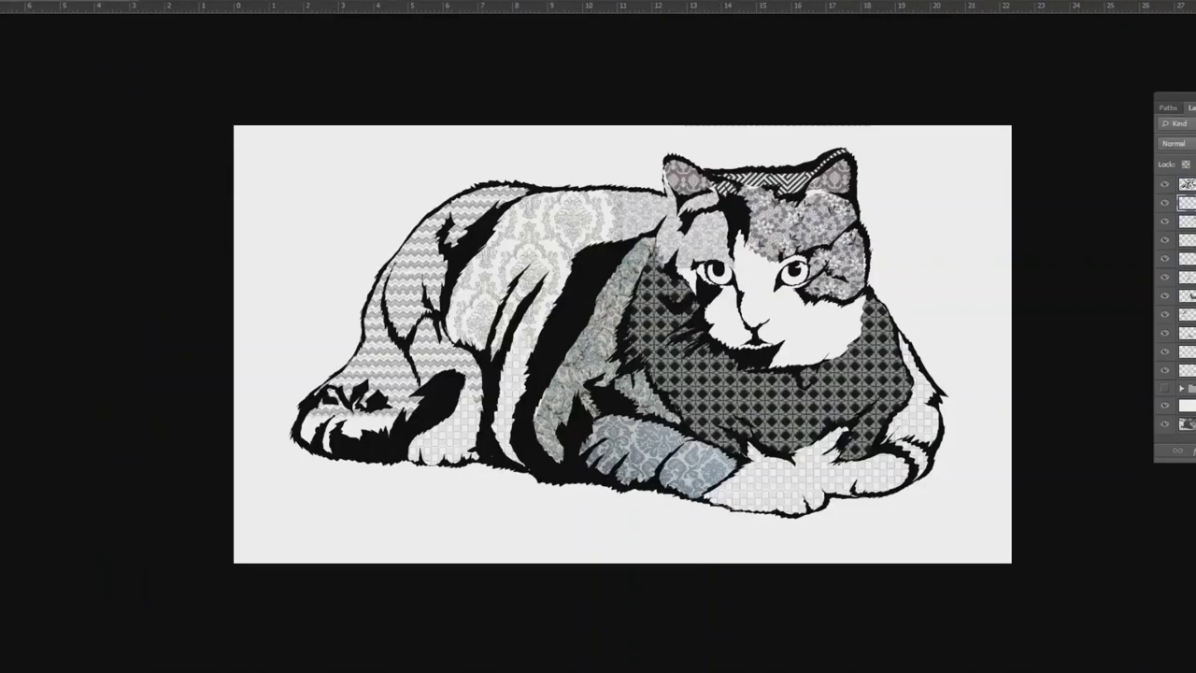
- Paste the slanted-bar pattern and position it over the muzzle and cheek
key(ctrl+v)
drag(678, 330, 820, 276)
scroll(783, 268, up, 8)
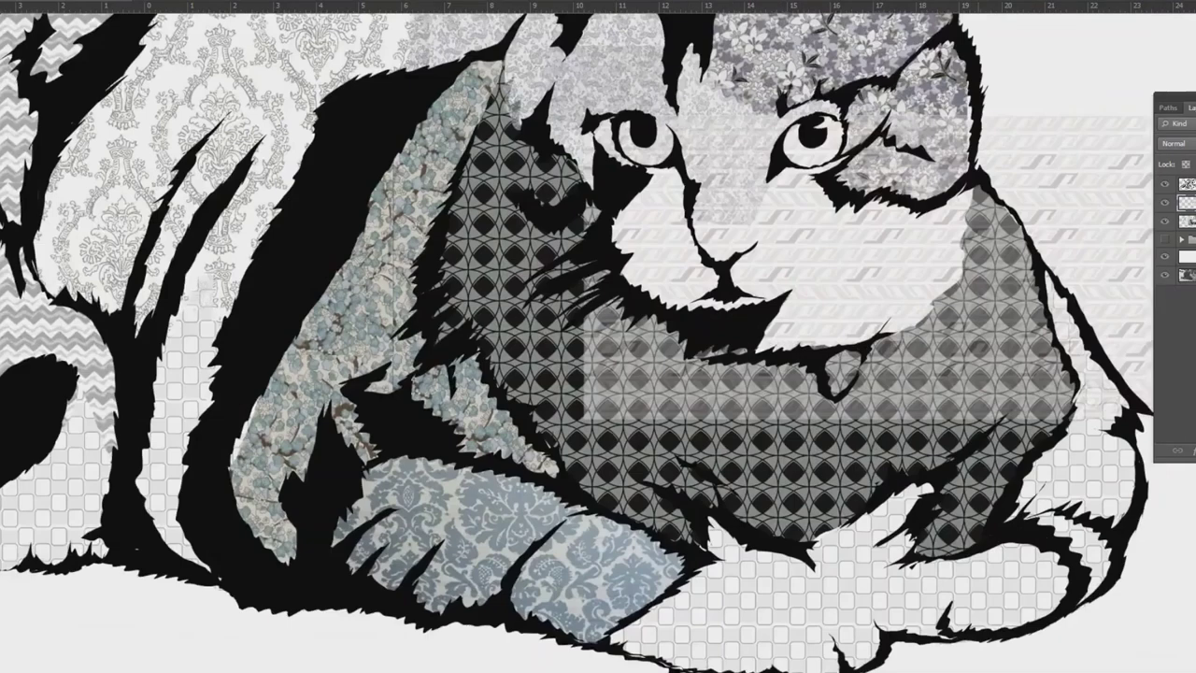
- Delete the slanted-bar pattern overlapping the nose bridge, the floral patch beside the eye and the background beside the head
scroll(878, 269, up, 3)
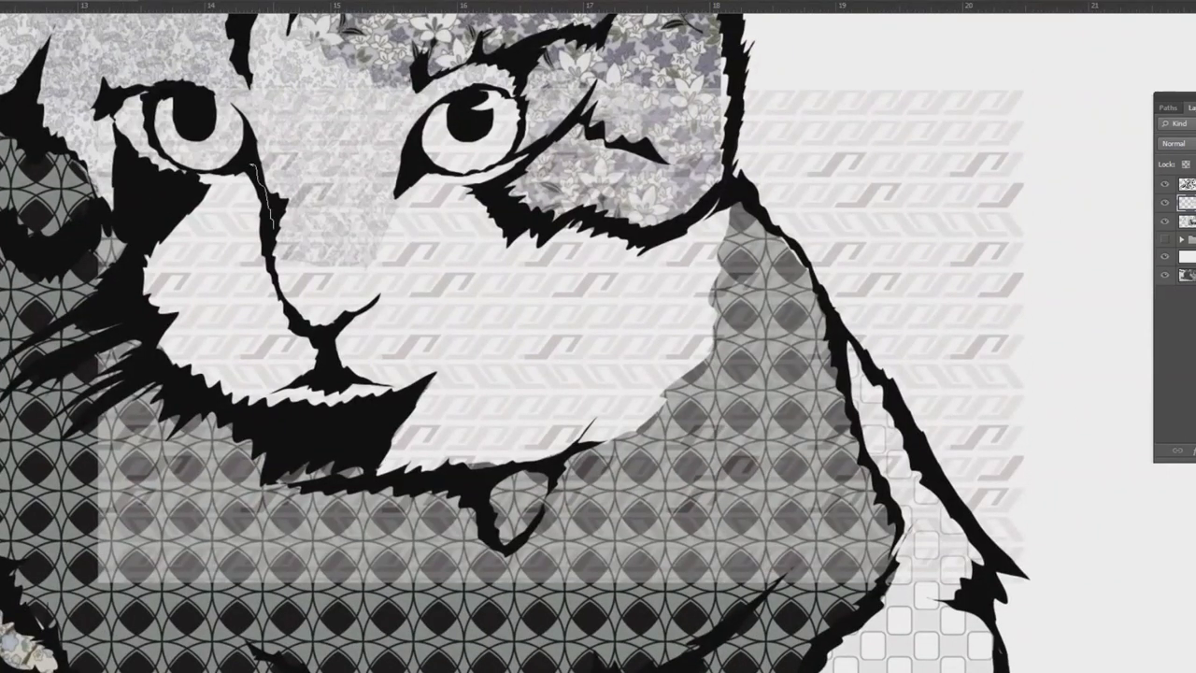
drag(7, 271, 238, 222)
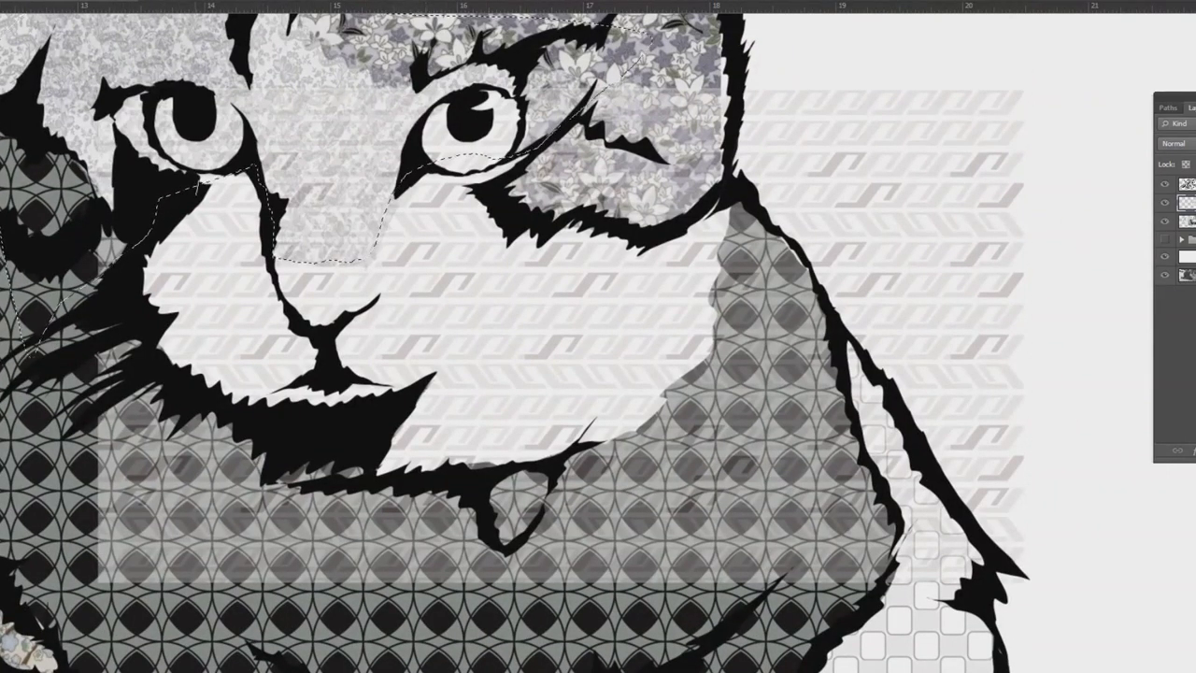
key(Delete)
key(ctrl+d)
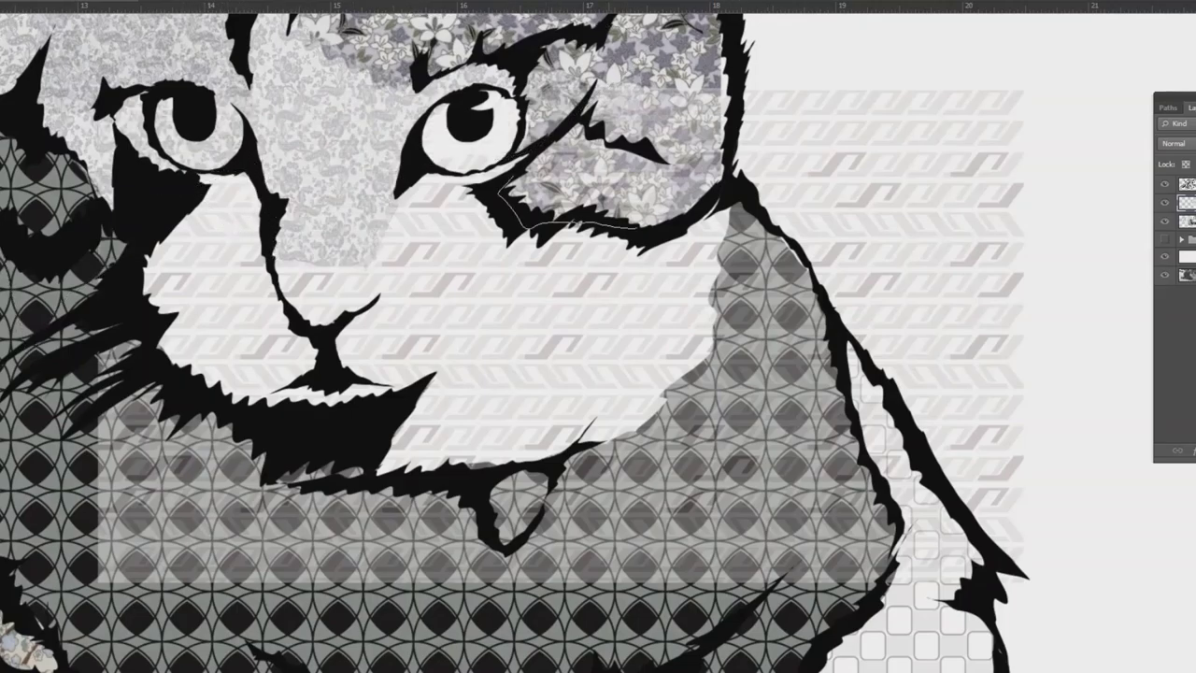
mouse_move(747, 205)
mouse_down()
mouse_move(570, 72)
mouse_move(500, 191)
mouse_up()
key(Delete)
key(ctrl+d)
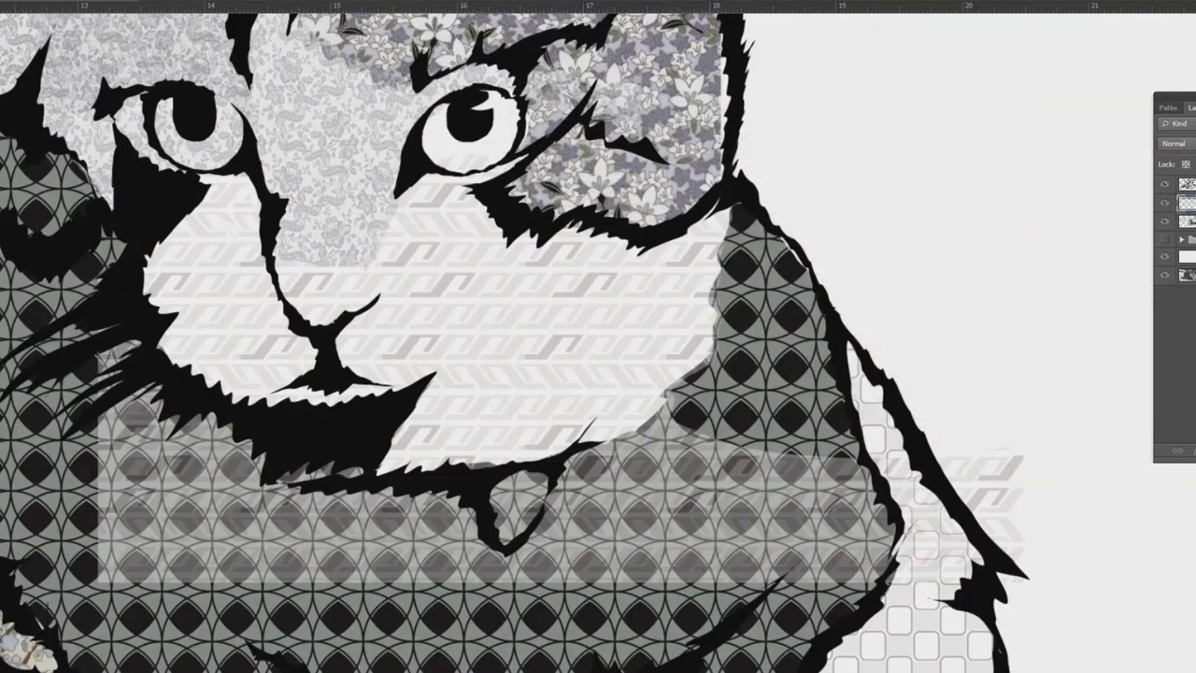
- Send the slanted-bar layer below the merged pattern layer and remove its leftover part beside the shoulder
key(ctrl+[)
scroll(938, 327, down, 1)
drag(1014, 201, 868, 264)
key(ctrl+0)
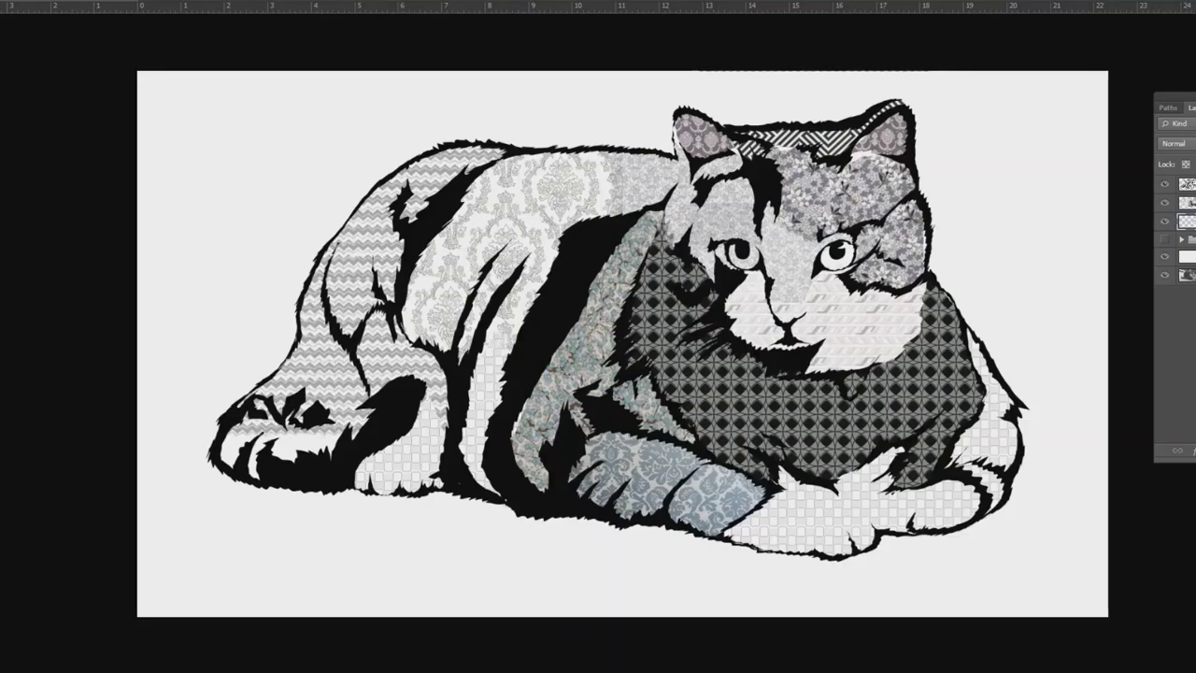
- Open the light patt image from the Patterns folder
click(5, 0)
click(37, 0)
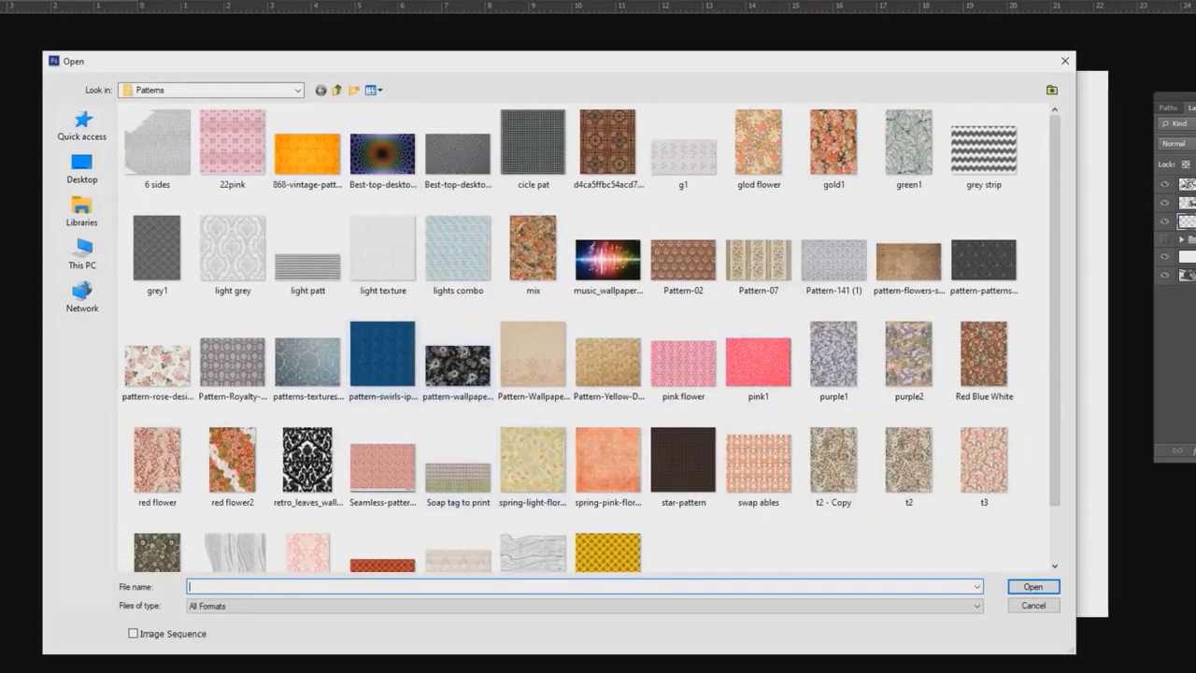
click(308, 247)
click(1035, 586)
- Open waves, yellow-pattern, Soap tag to print, the pink seamless pattern and two wallpaper patterns from the Patterns folder
key(alt+f)
key(o)
scroll(561, 374, down, 1)
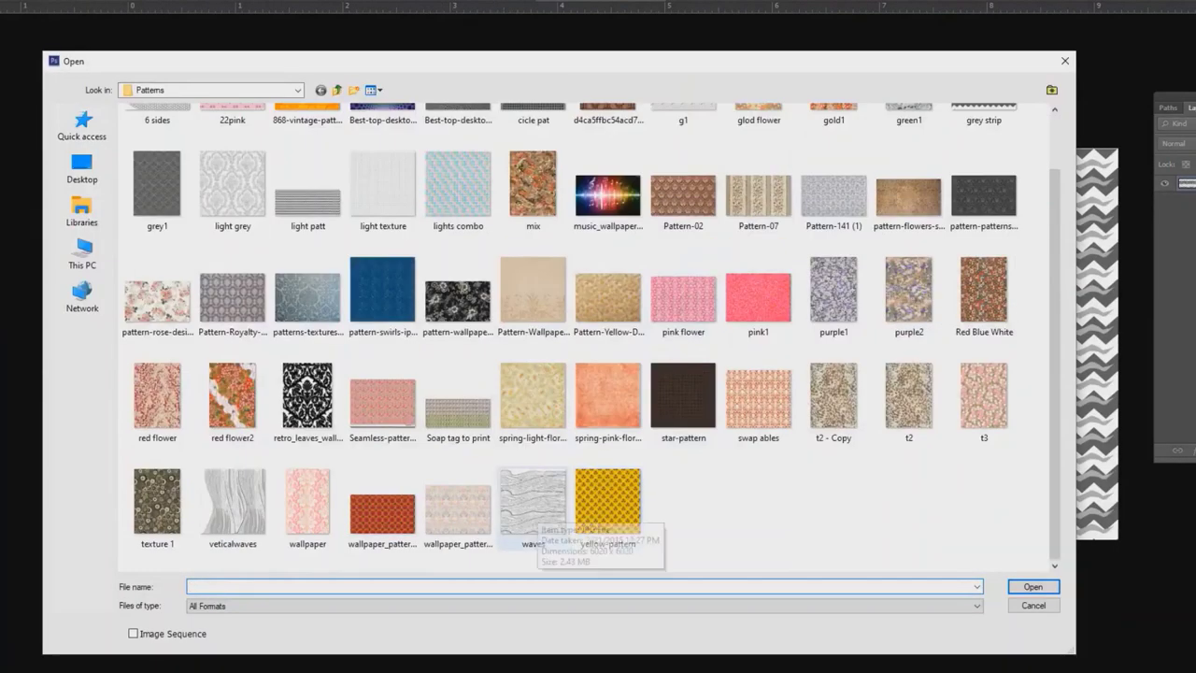
click(382, 505)
shift+click(458, 402)
click(382, 404)
ctrl+click(458, 411)
ctrl+click(382, 512)
ctrl+click(608, 505)
ctrl+click(533, 504)
ctrl+click(458, 509)
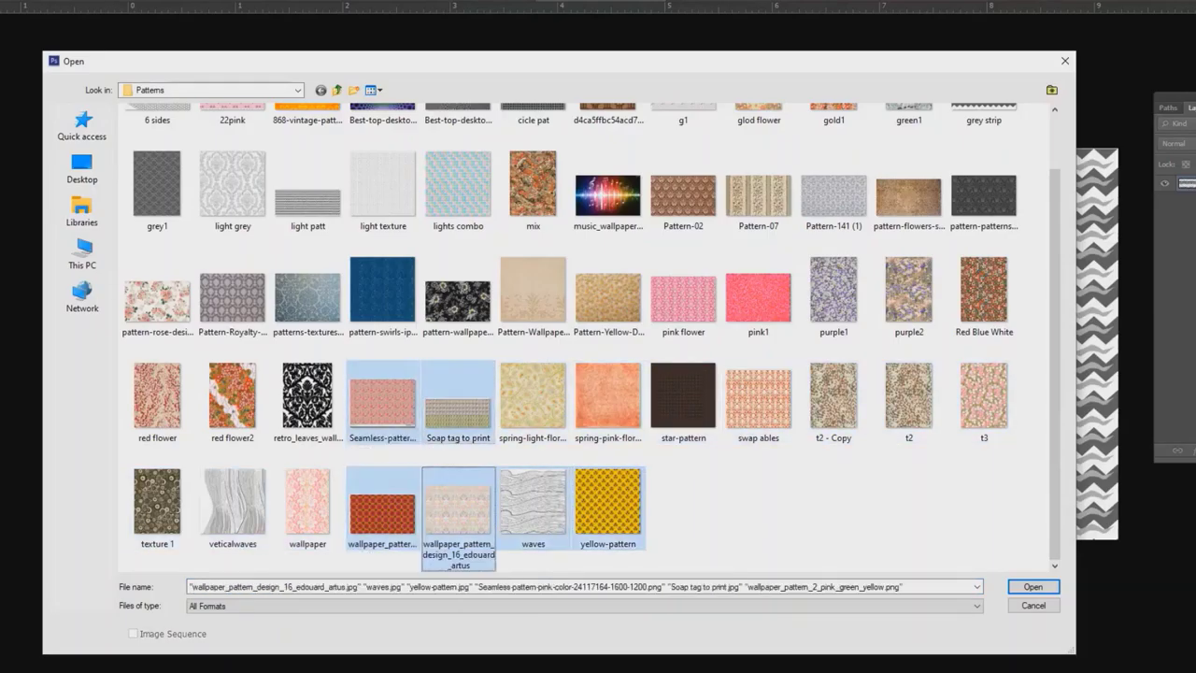
click(1034, 587)
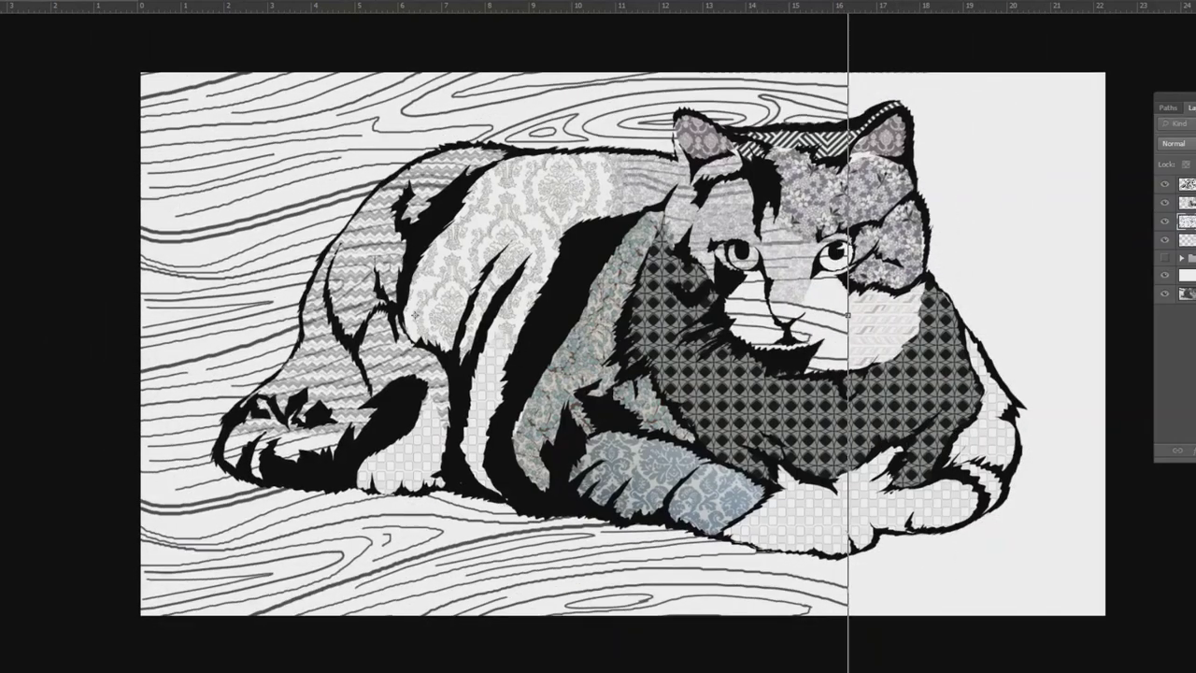
- Move the wood-grain waves pattern so it extends past the canvas's upper-left corner
key(ctrl+minus)
key(ctrl+minus)
key(ctrl+minus)
key(ctrl+minus)
drag(692, 201, 622, 271)
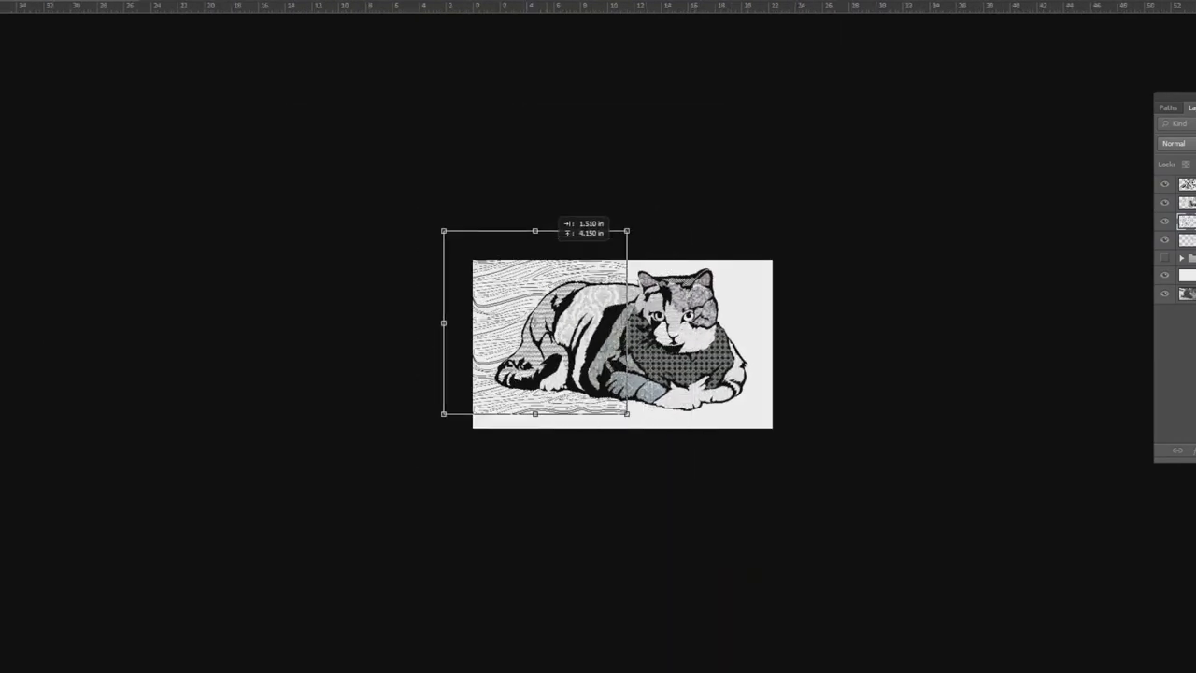
- Duplicate the waves pattern to cover the whole background and merge the copies into one layer
key(ctrl+j)
key(ctrl+plus)
key(ctrl+plus)
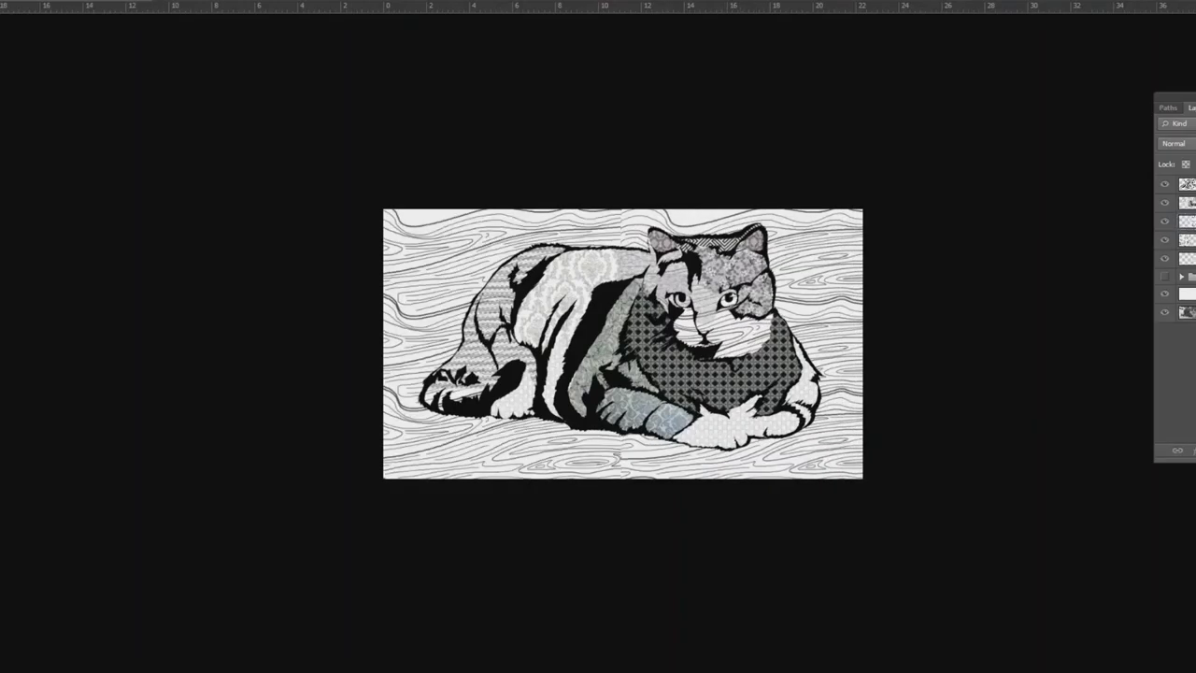
key(ctrl+e)
key(ctrl+plus)
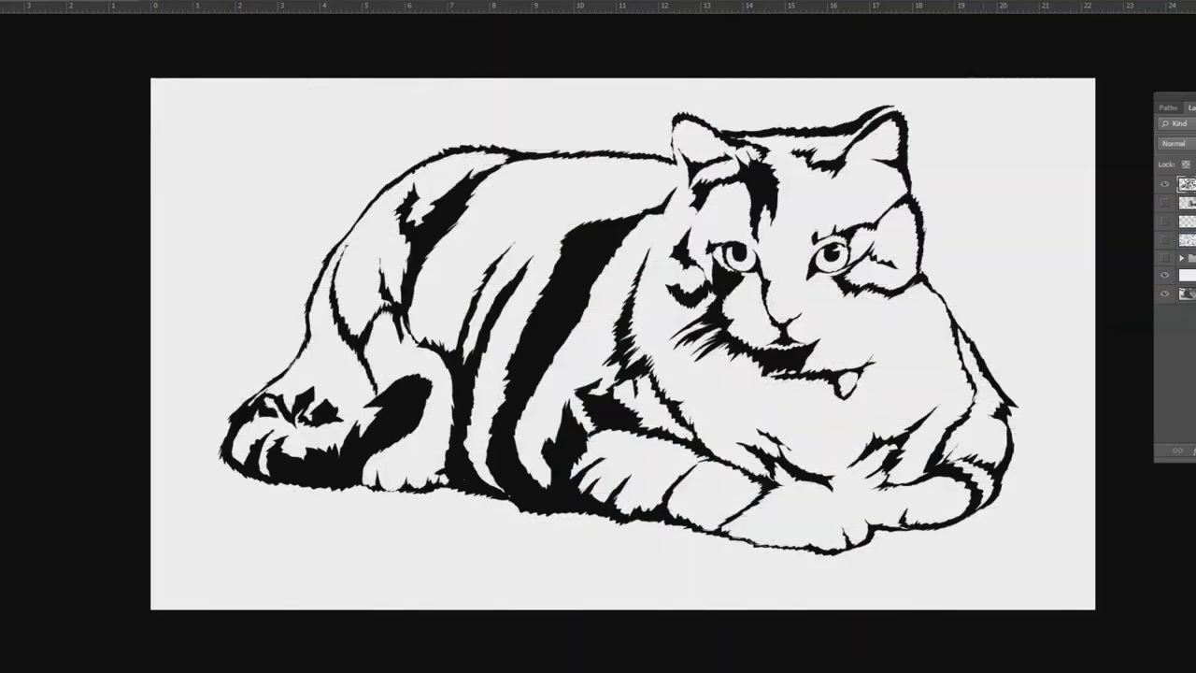
- Reposition the extra wood-grain layer over the background and hide it
click(466, 111)
click(1165, 184)
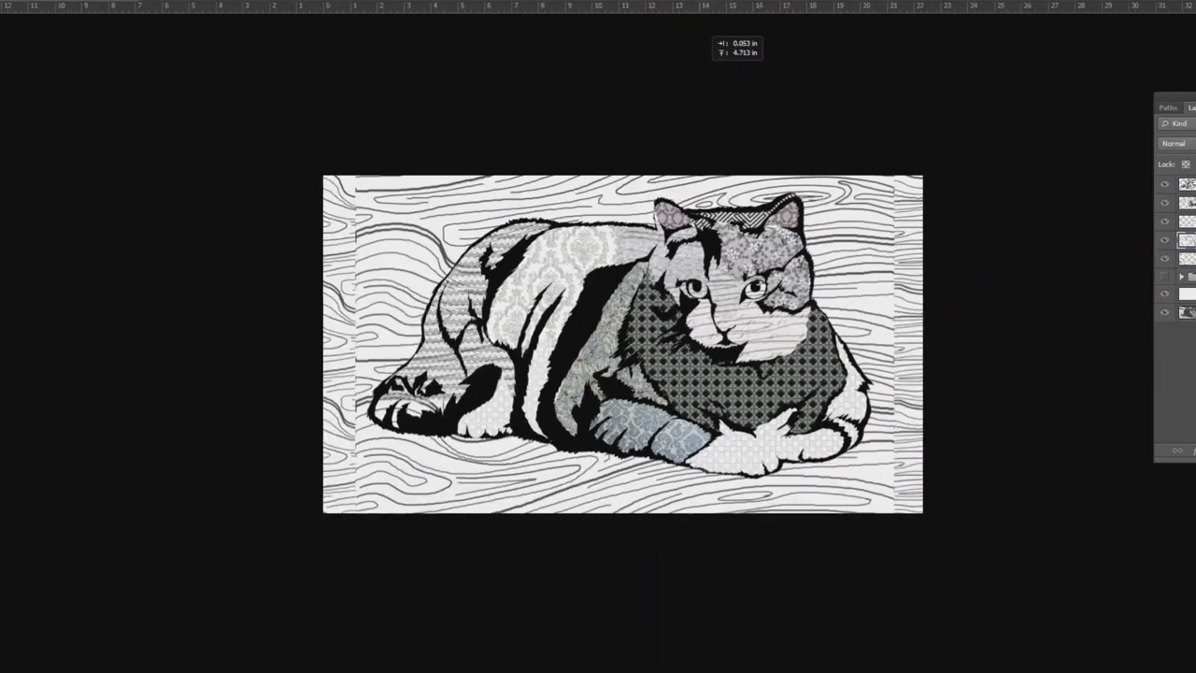
drag(701, 71, 707, 46)
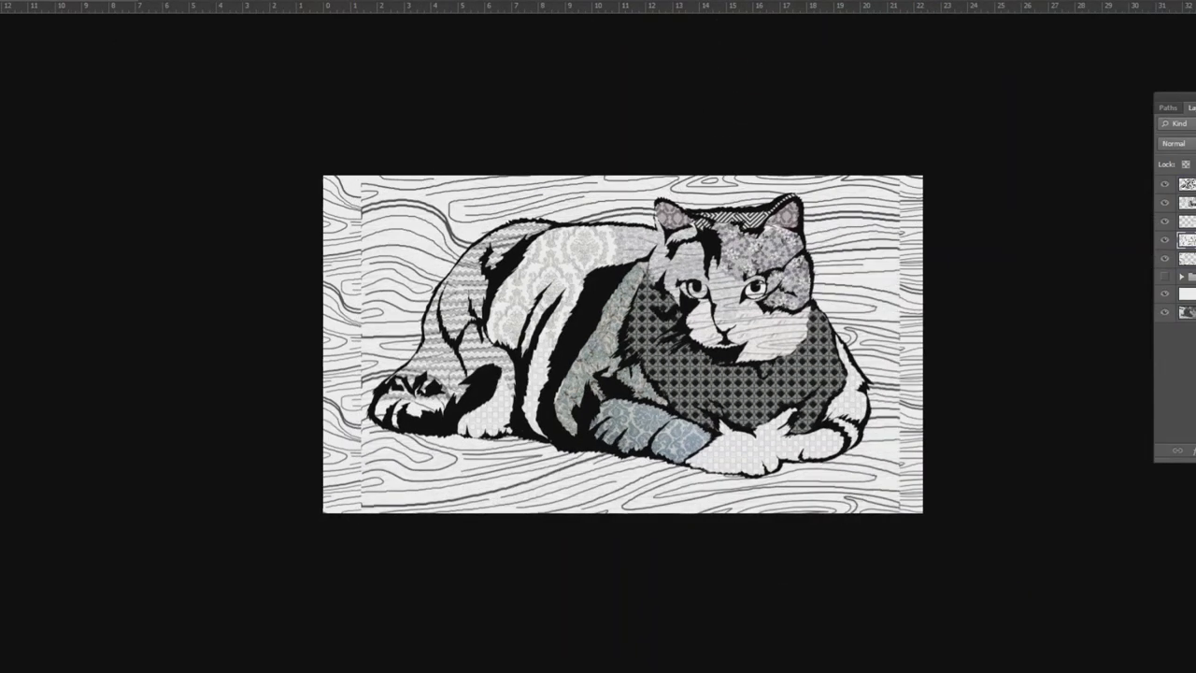
key(ctrl+plus)
click(1165, 240)
- Open the dark pattern-patterns image from the Patterns folder
key(ctrl+o)
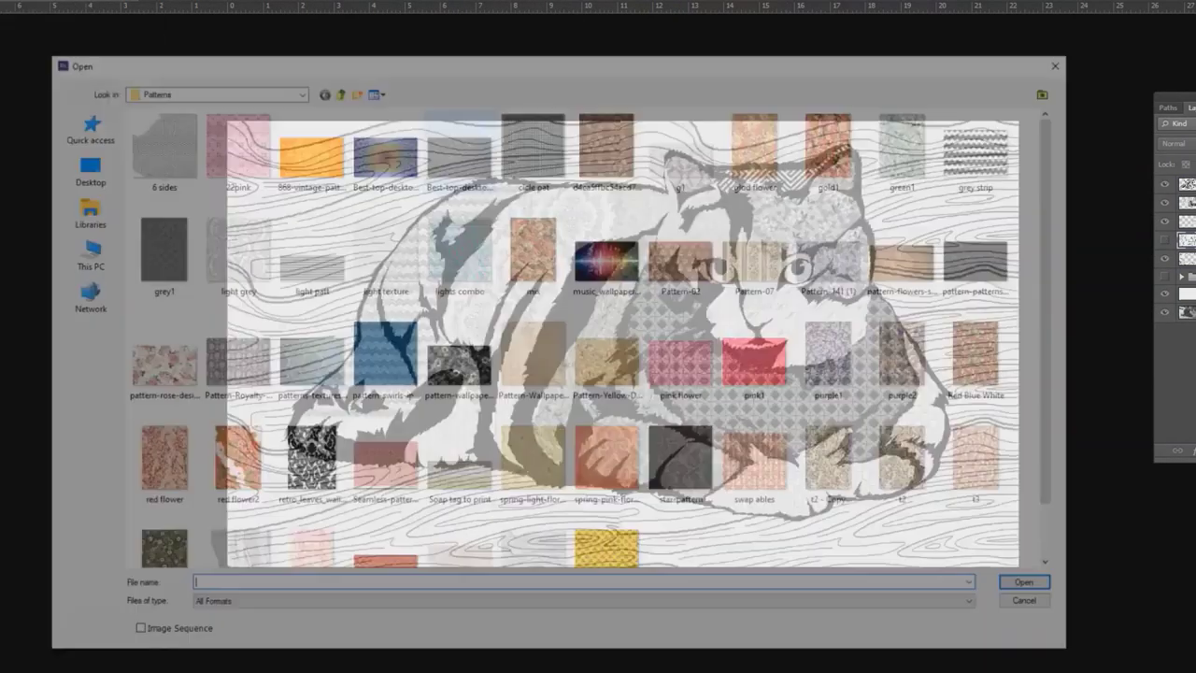
click(458, 254)
scroll(589, 336, down, 1)
click(458, 402)
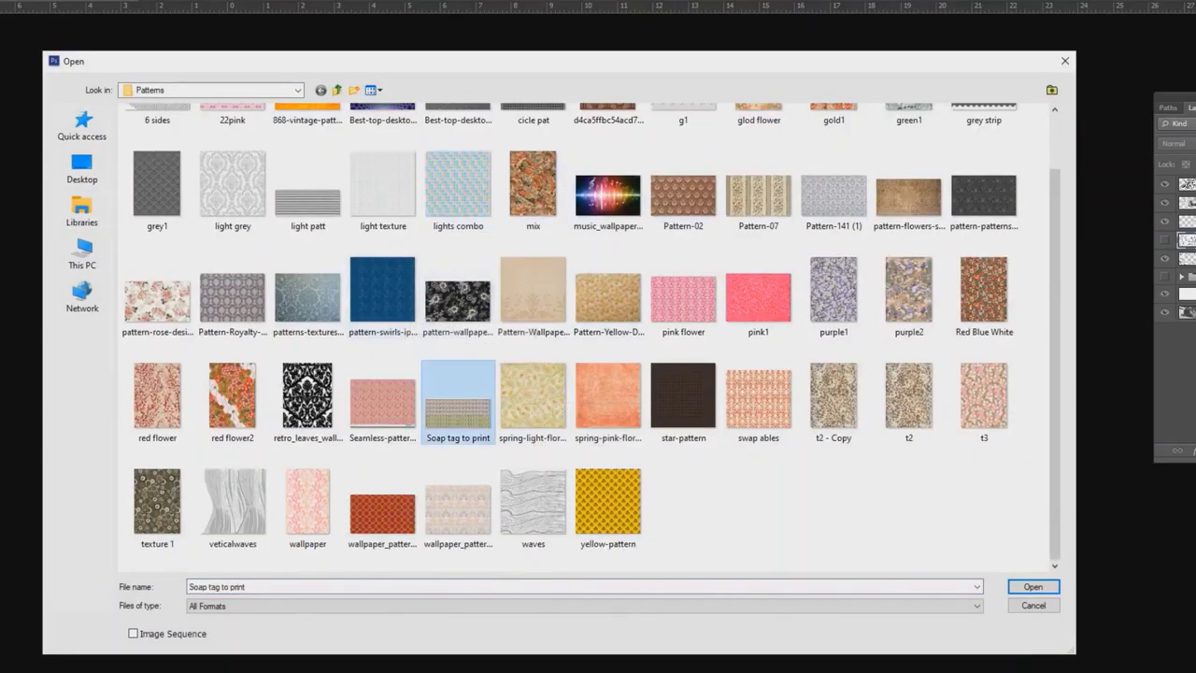
click(533, 398)
click(972, 202)
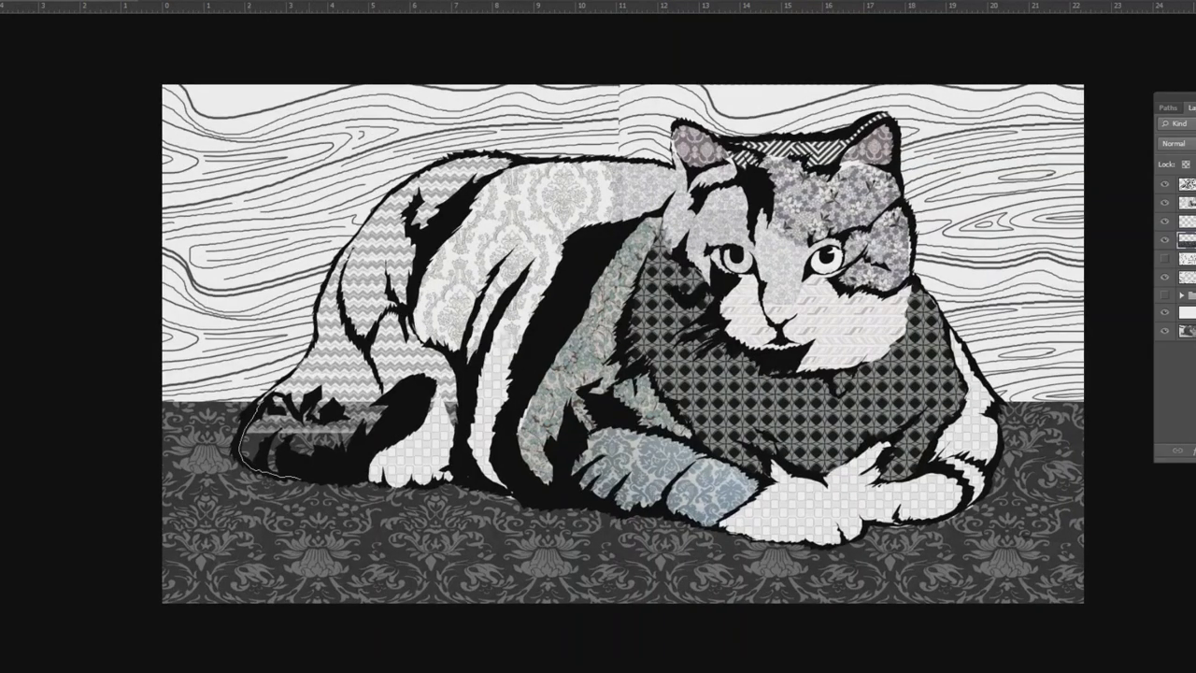
- Delete the part of the dark damask floor pattern that overlaps the cat's tail and hind end
drag(691, 519, 247, 412)
key(Delete)
key(ctrl+d)
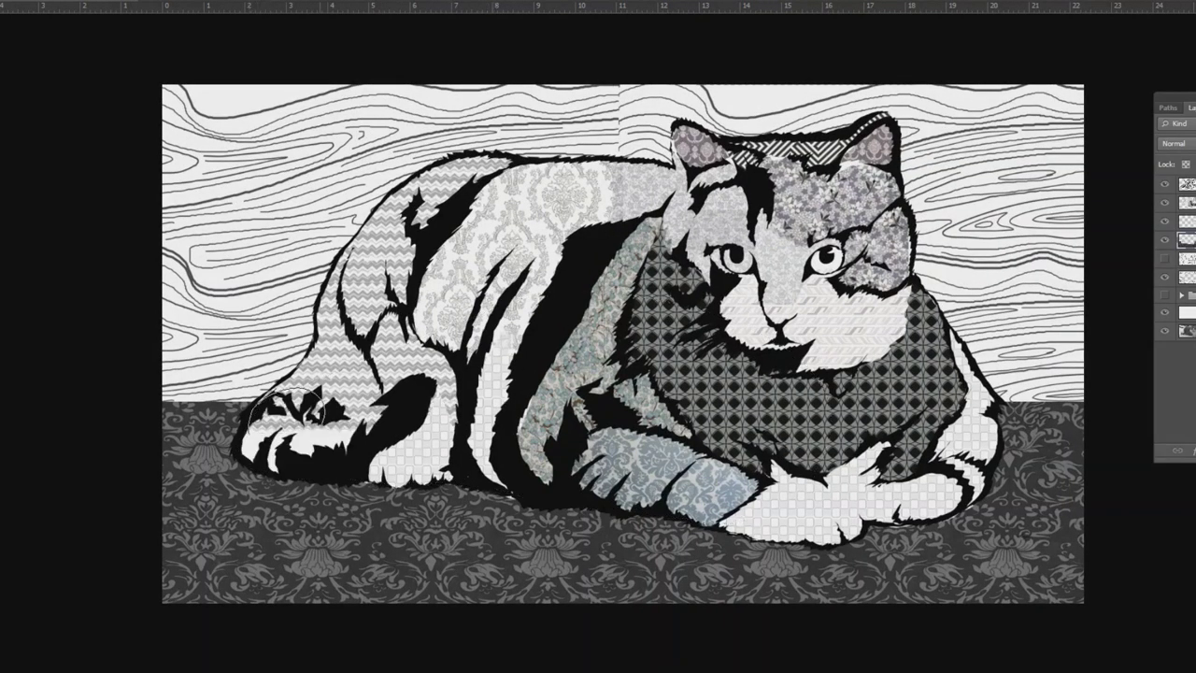
- Lighten the damask floor pattern to a mid grey with a Hue/Saturation adjustment
scroll(288, 426, down, 2)
click(163, 1)
mouse_move(56, 1)
click(226, 62)
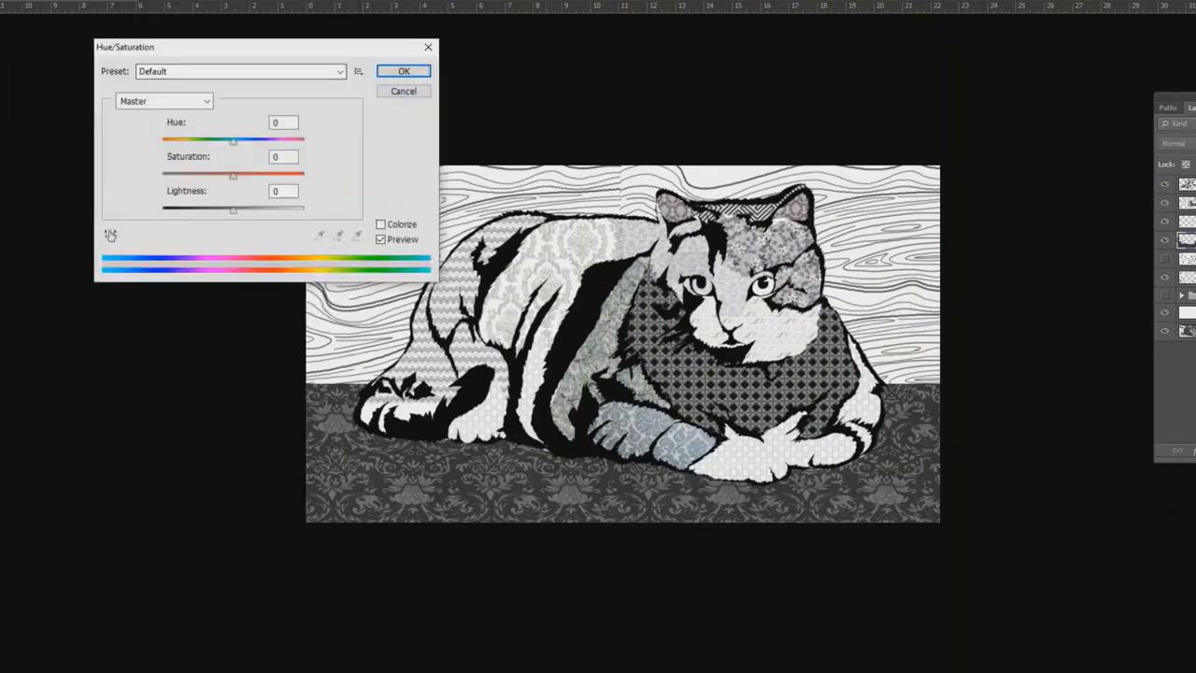
drag(233, 210, 256, 210)
key(Return)
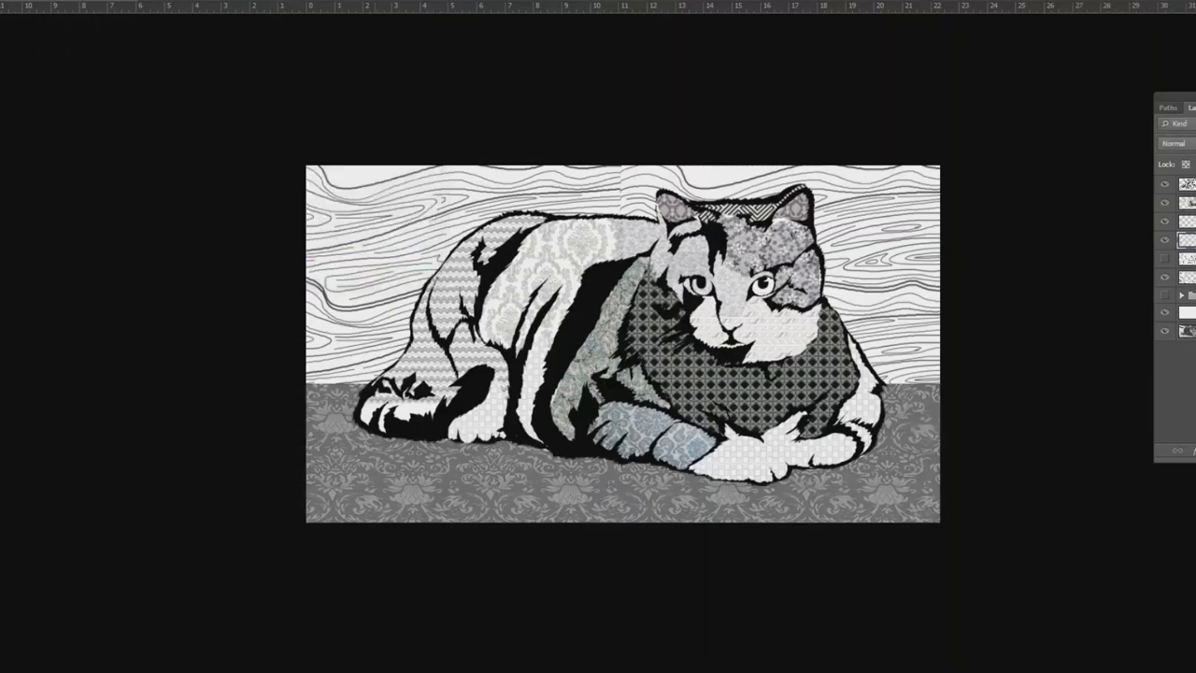
- Duplicate the pink geometric pattern to cover the rest of the canvas and merge both copies into one layer
key(ctrl+0)
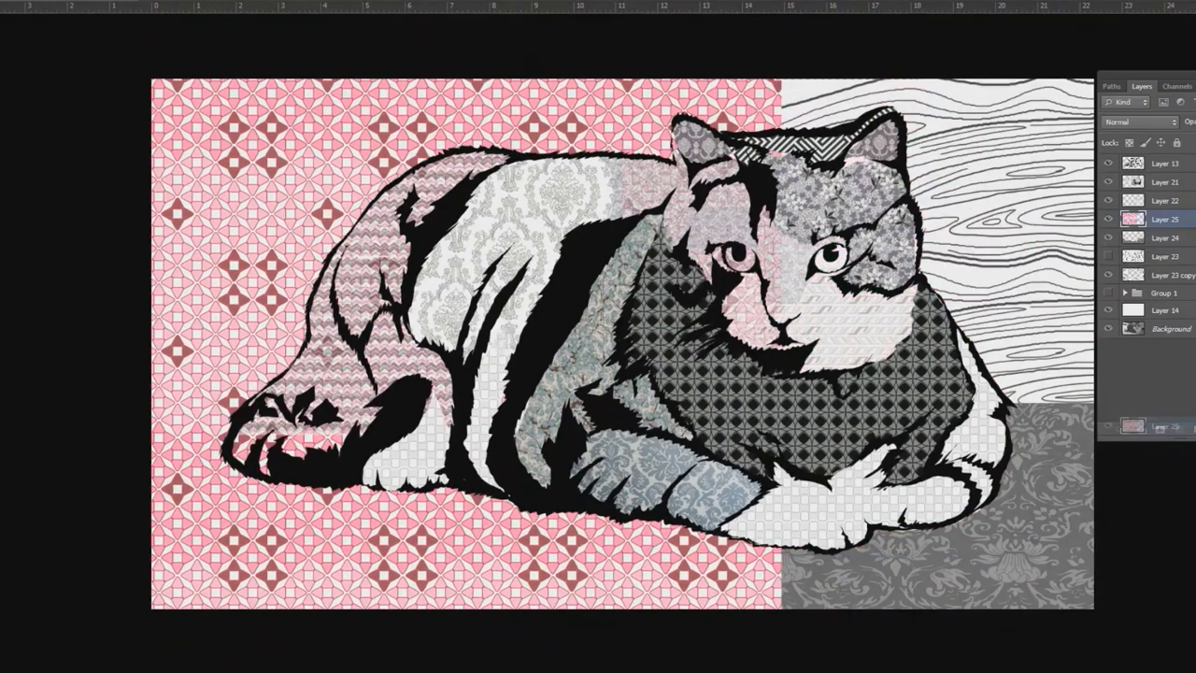
drag(360, 217, 762, 217)
drag(593, 130, 633, 130)
shift+click(1165, 239)
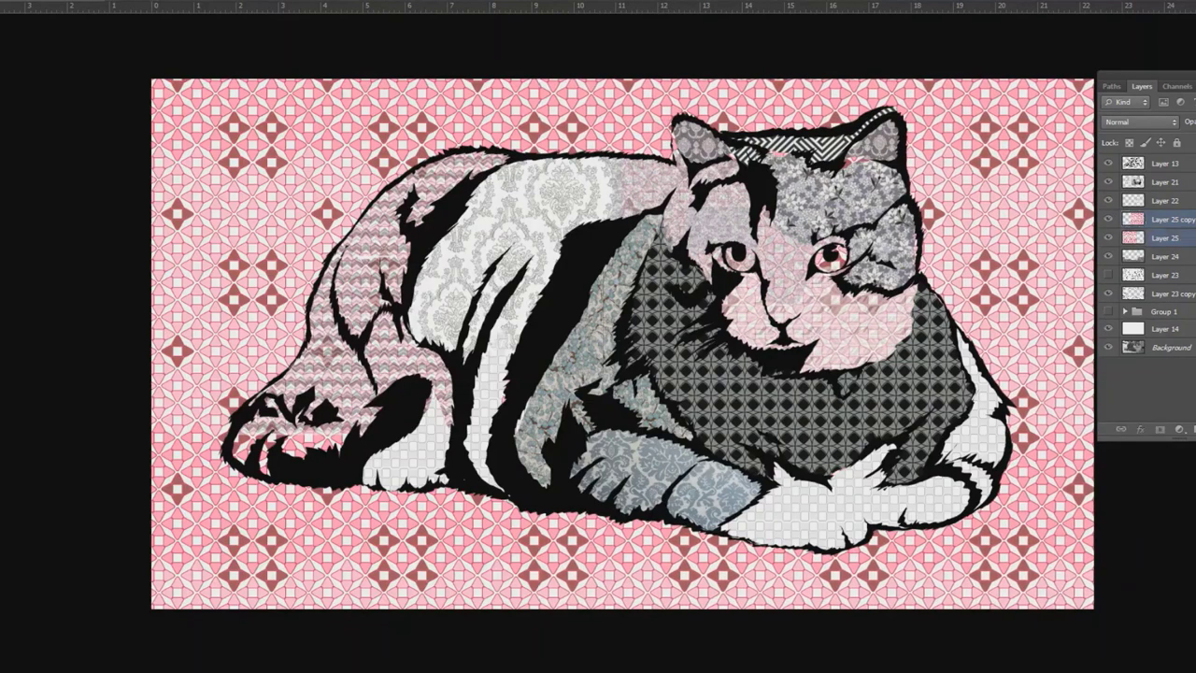
key(ctrl+e)
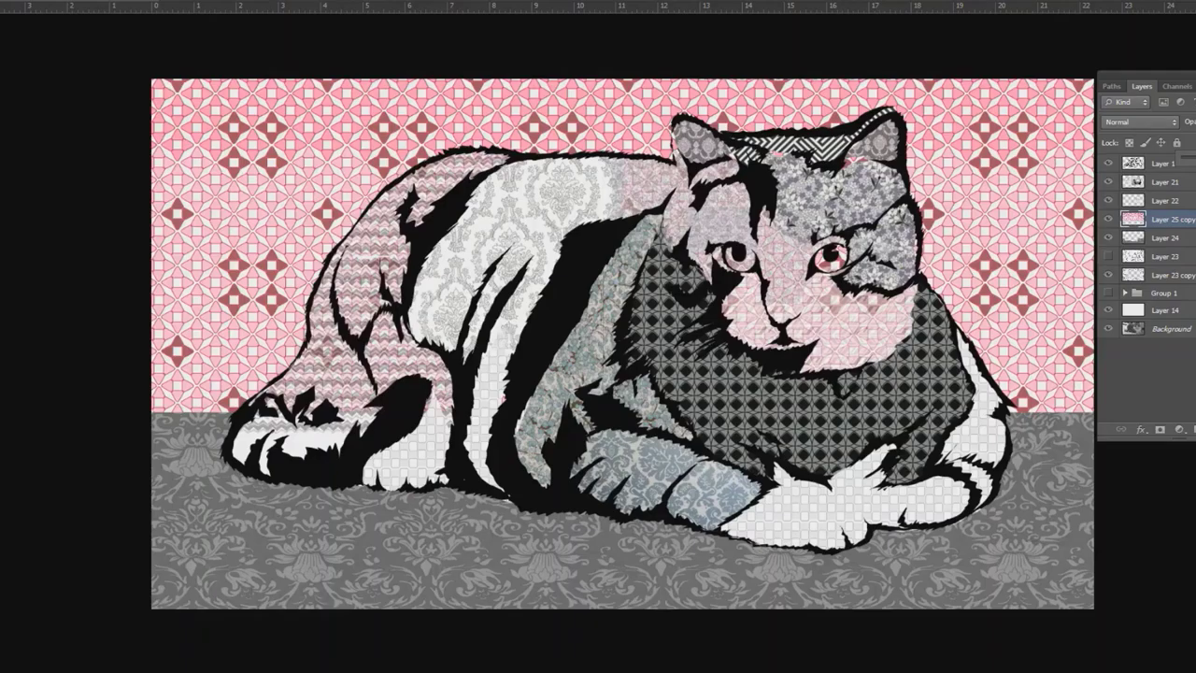
- Delete the pink pattern overlapping the cat's back, hindquarters and the half of the face nearest the body
key(ctrl+plus)
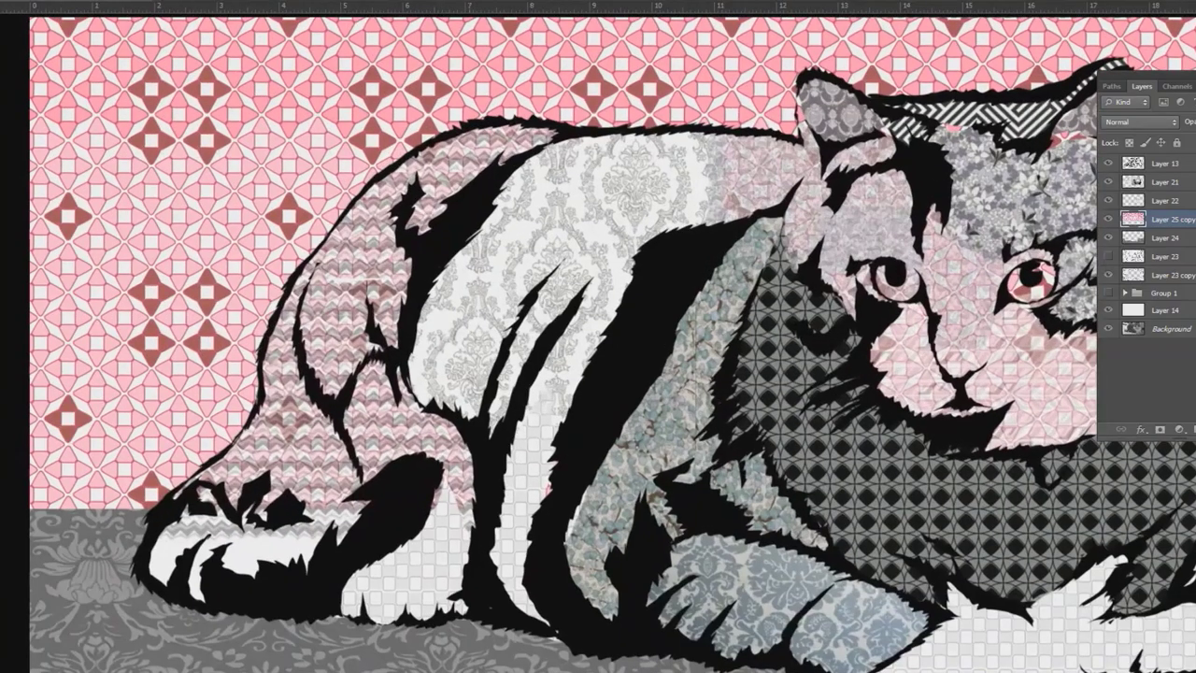
mouse_move(799, 140)
mouse_down()
mouse_move(878, 410)
mouse_move(160, 504)
mouse_move(468, 125)
mouse_up()
key(Delete)
key(ctrl+d)
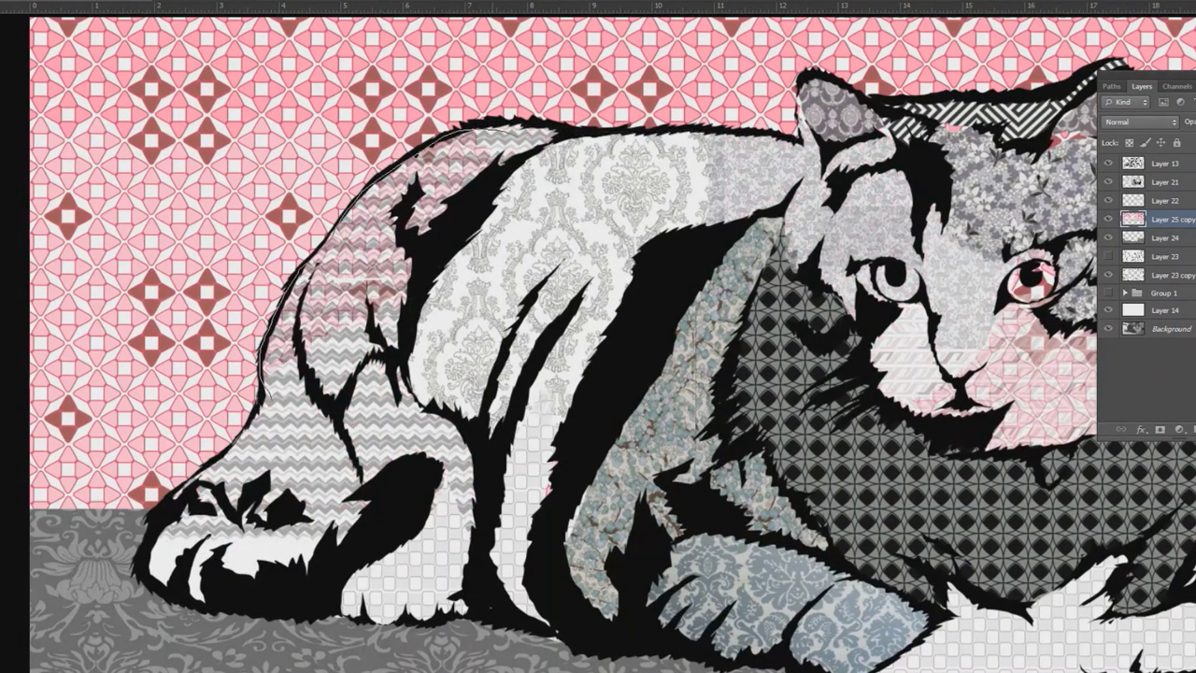
drag(565, 182, 265, 400)
key(Delete)
- Delete the remaining pink pattern overlapping the cat's muzzle, far eye and forehead
drag(795, 373, 394, 323)
mouse_move(105, 490)
mouse_down()
mouse_move(308, 454)
mouse_move(104, 491)
mouse_up()
key(Delete)
drag(561, 280, 526, 396)
drag(446, 171, 626, 160)
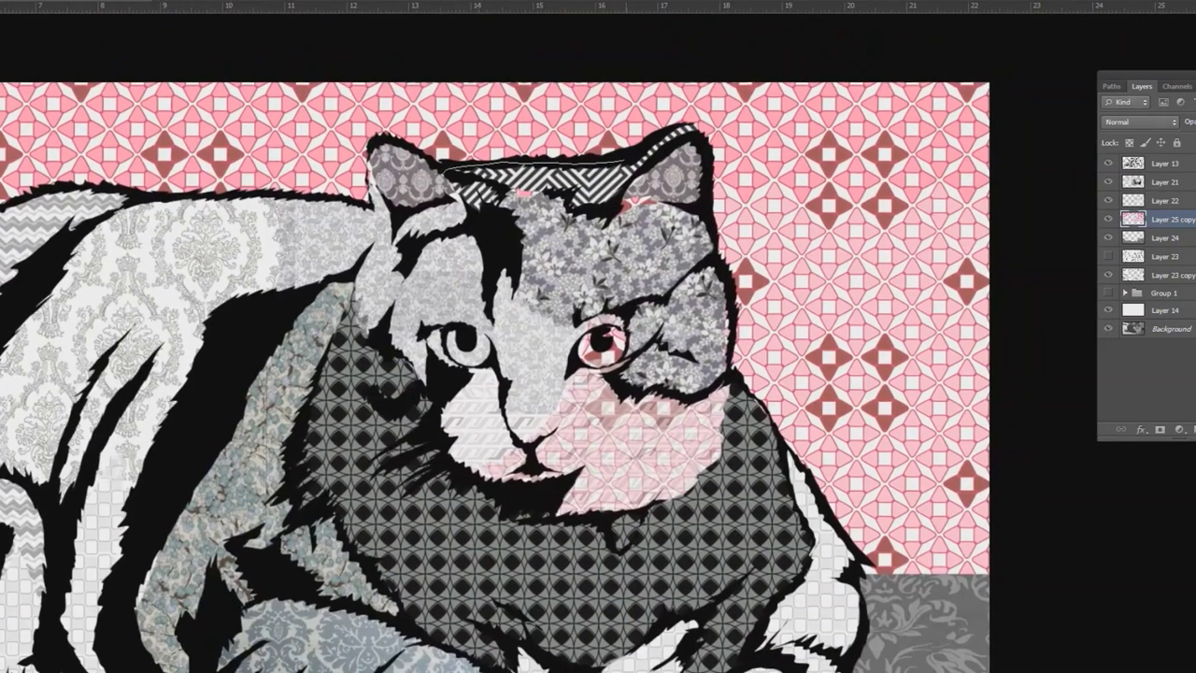
key(ctrl+0)
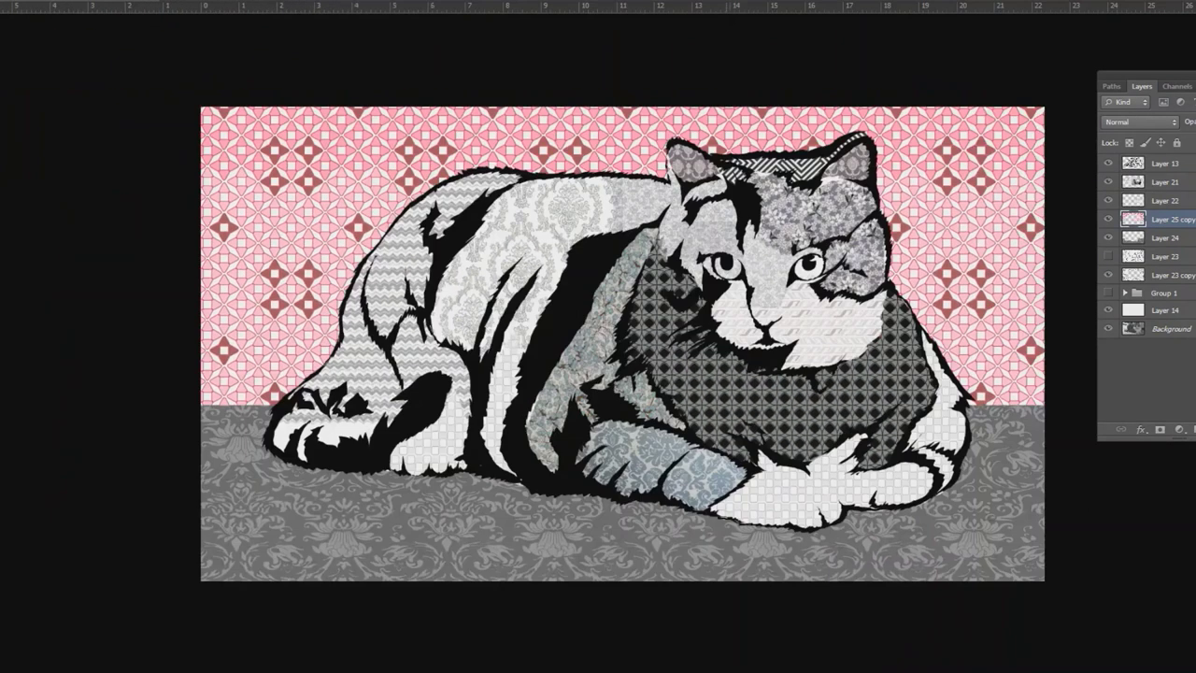
- Reduce the saturation of the pink background pattern with a Hue/Saturation adjustment
click(28, 0)
mouse_move(65, 0)
click(224, 62)
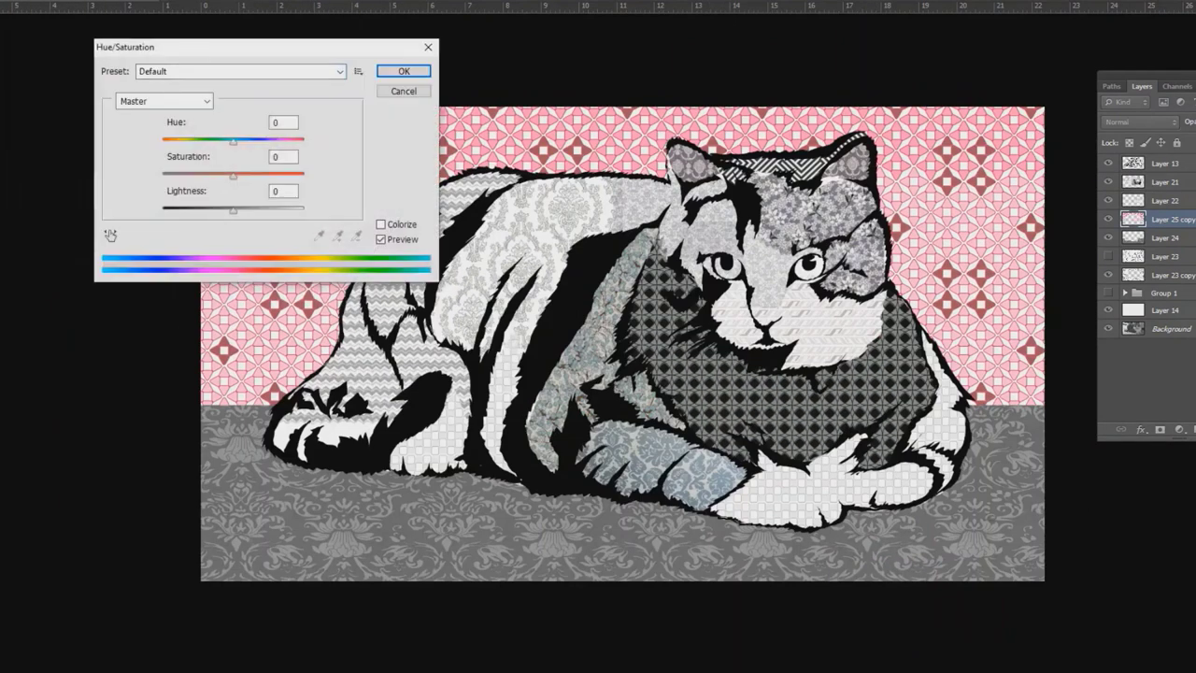
drag(233, 176, 202, 175)
key(Return)
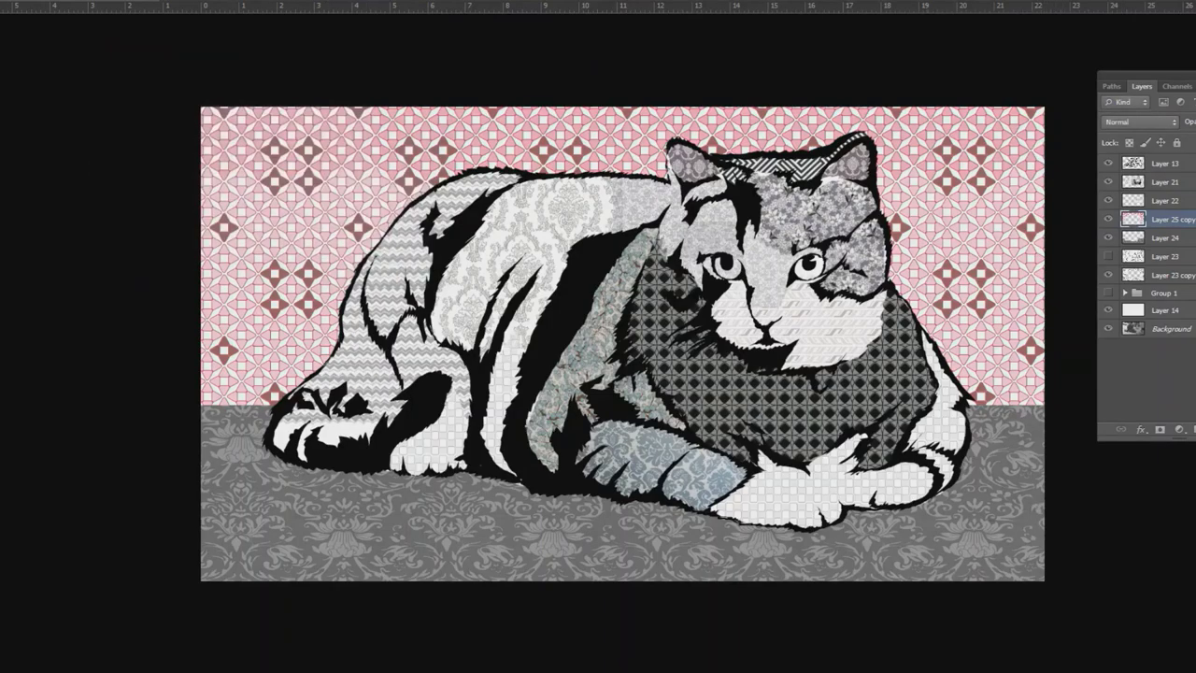
key(ctrl+plus)
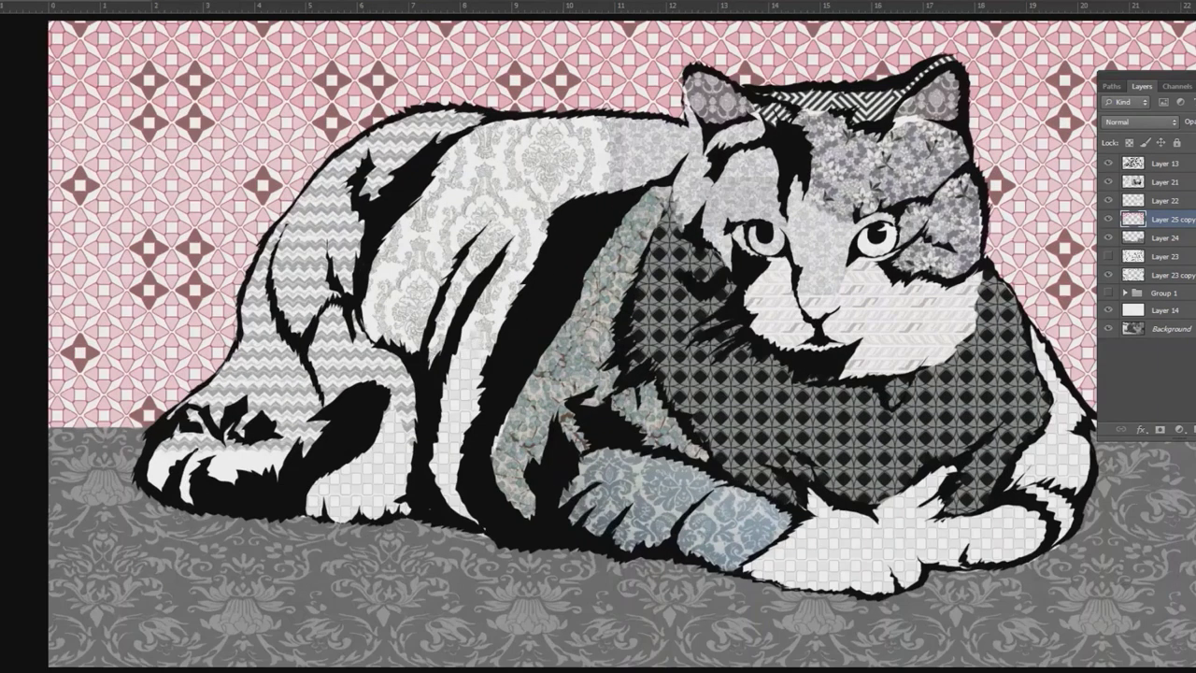